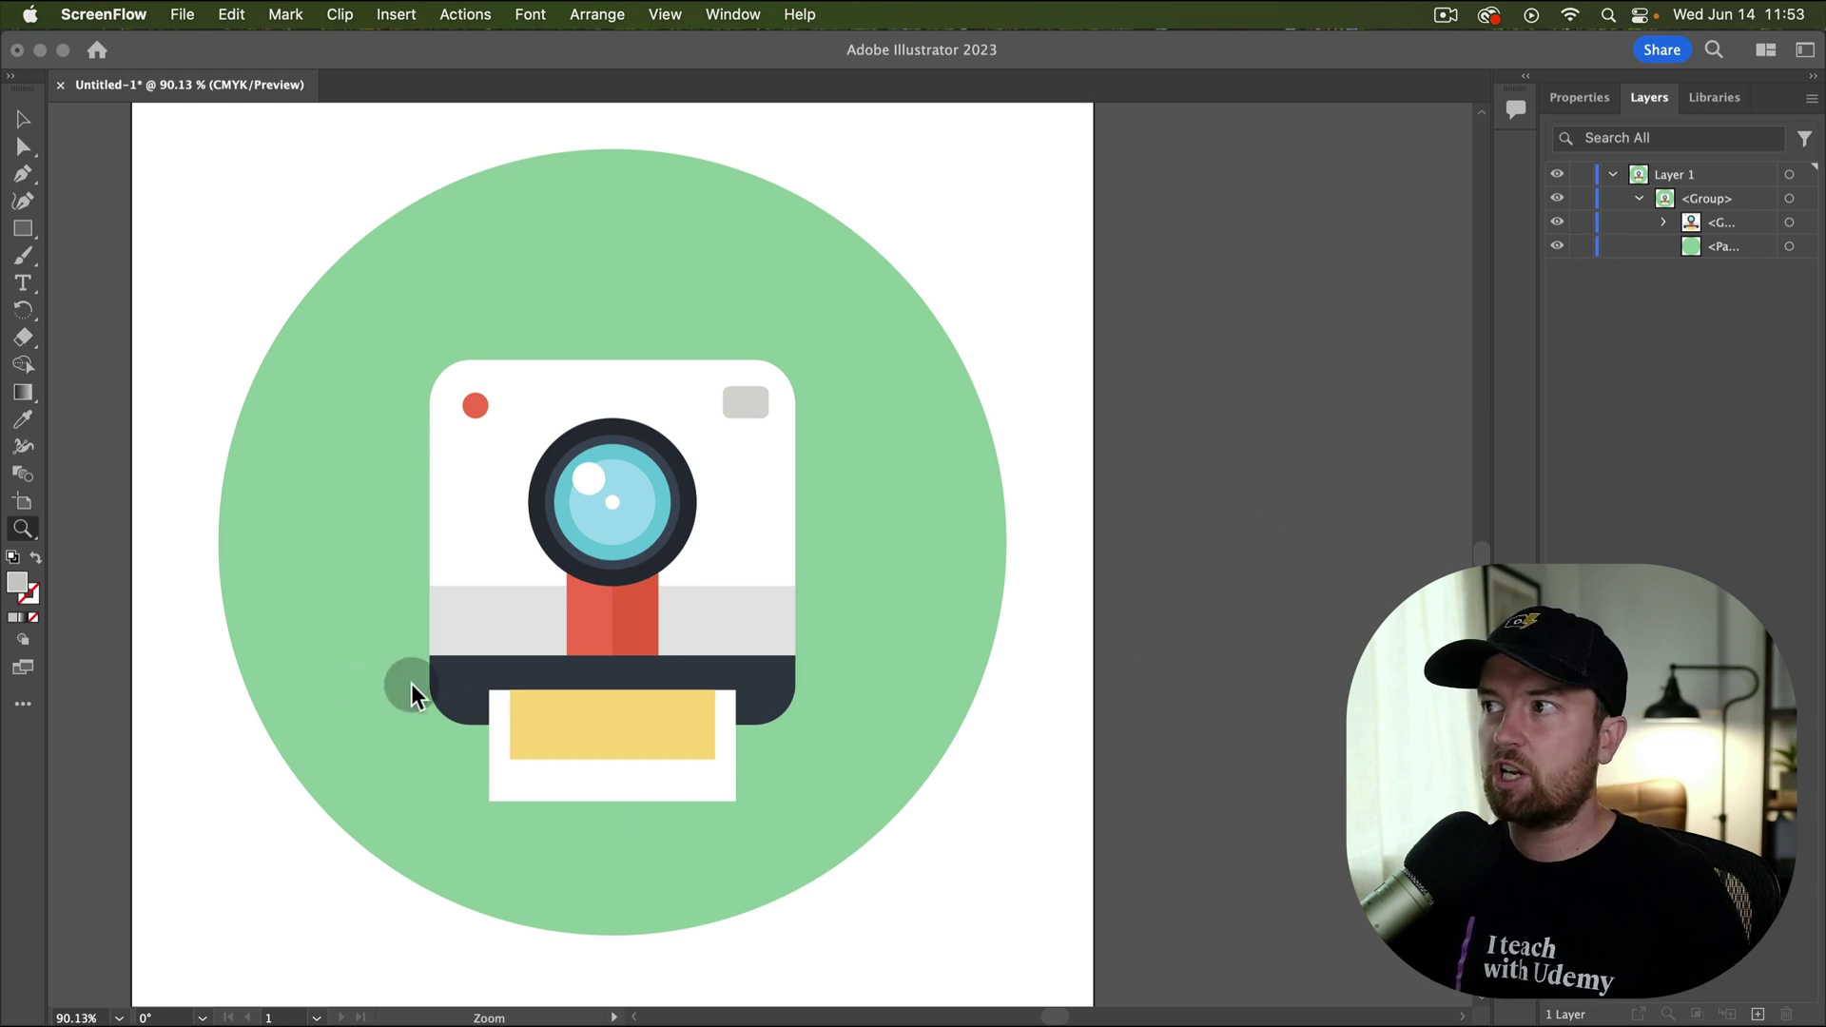
Step: Bring Illustrator forward and target Layer 1 to select the whole camera icon group
click(1786, 177)
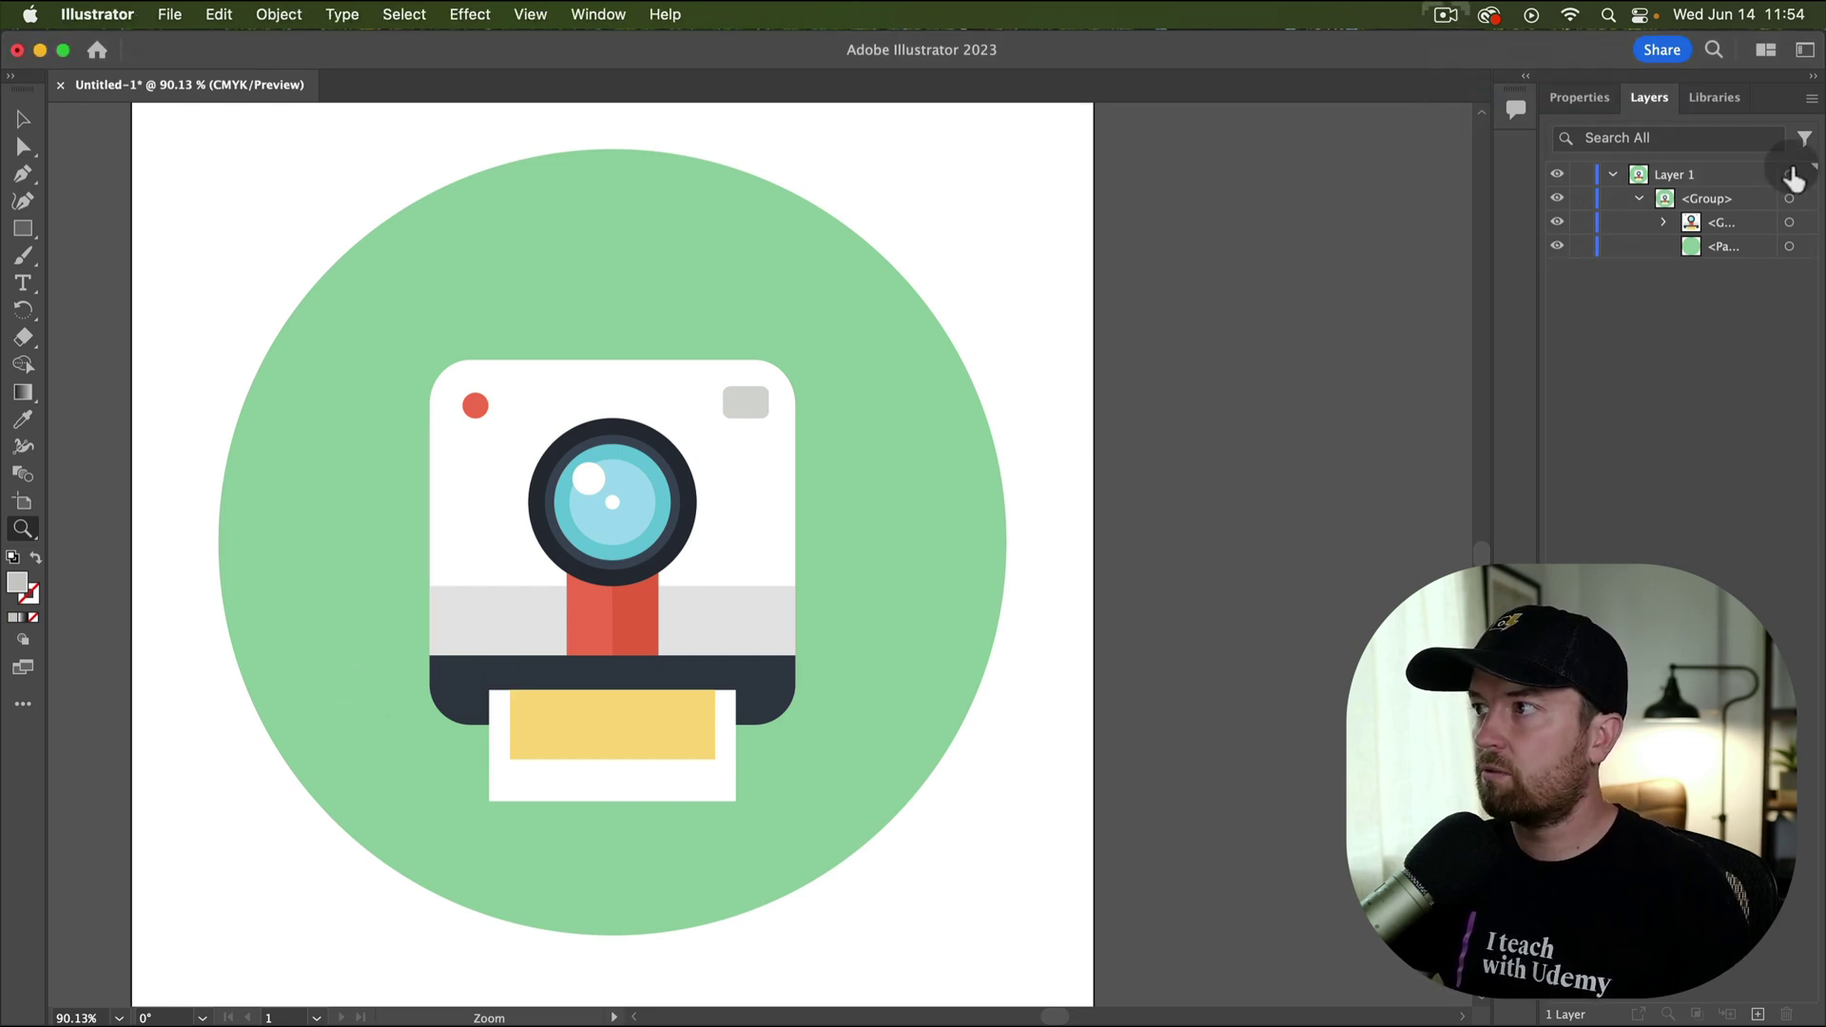
click(1789, 175)
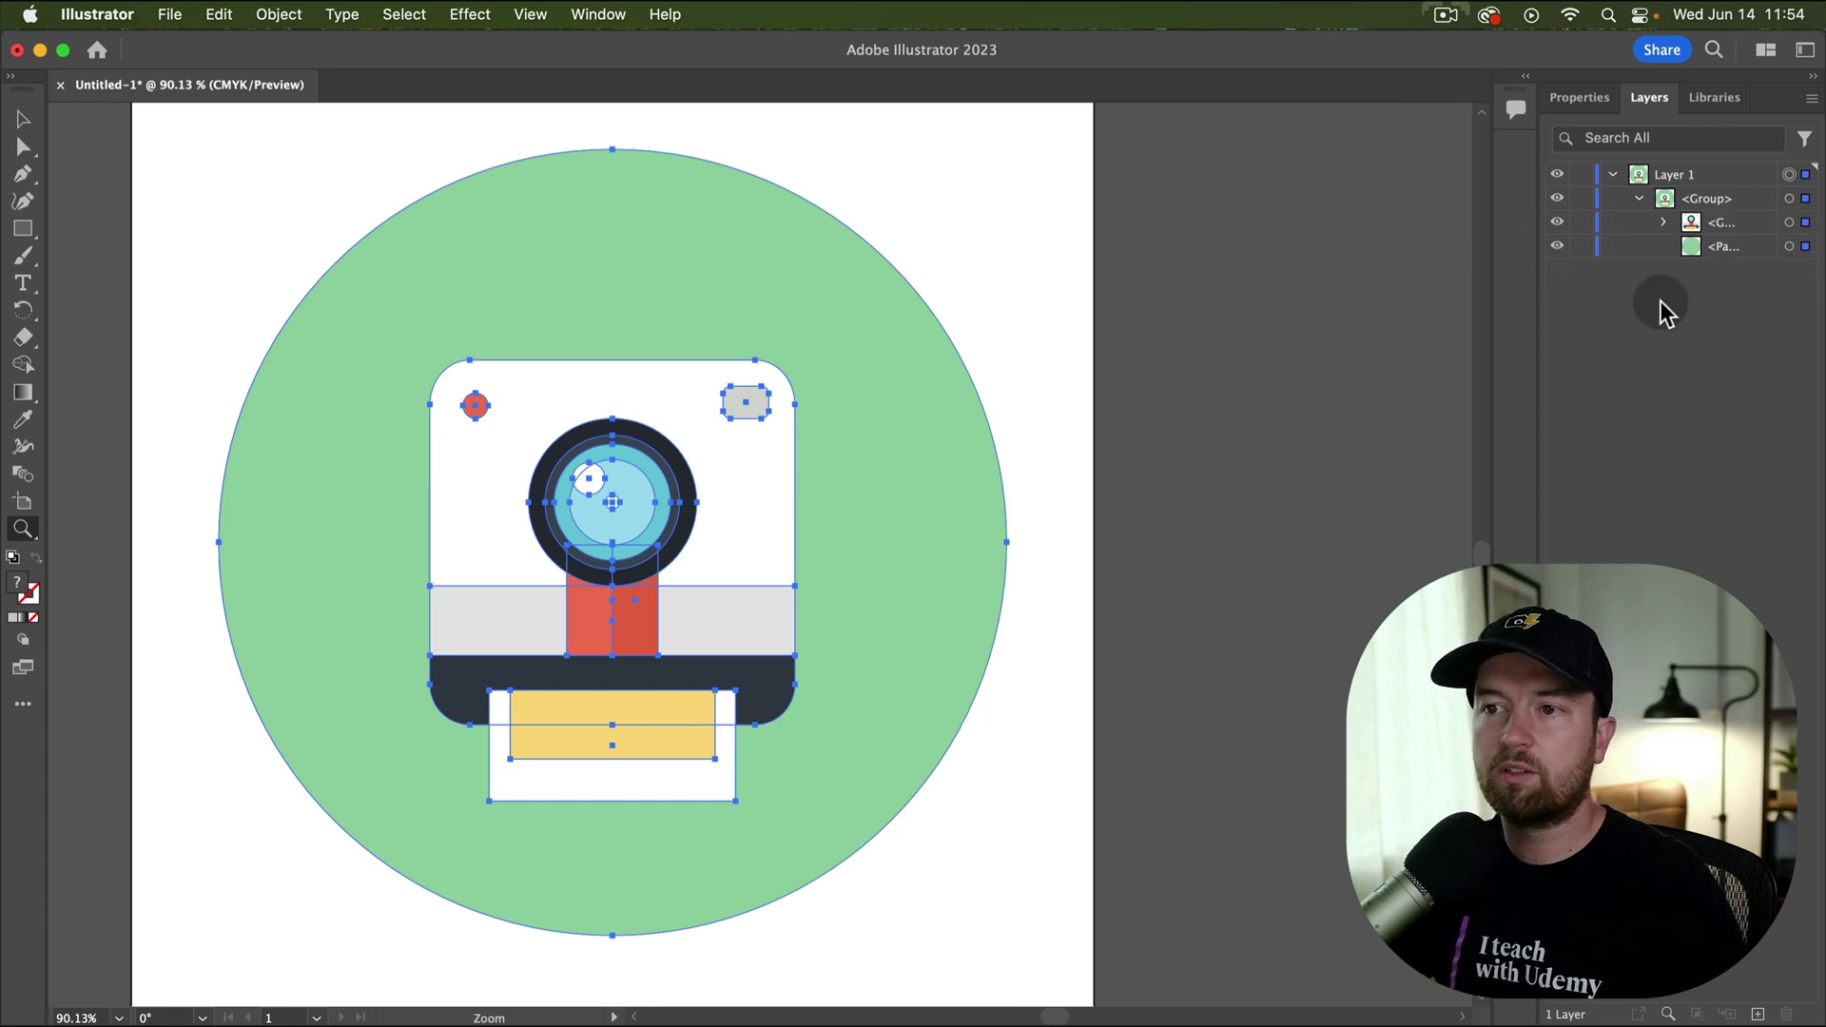
Step: Open Generative Recolor (Beta) on the camera icon and generate variations from the prompt 'cool blues'
click(218, 14)
mouse_move(285, 461)
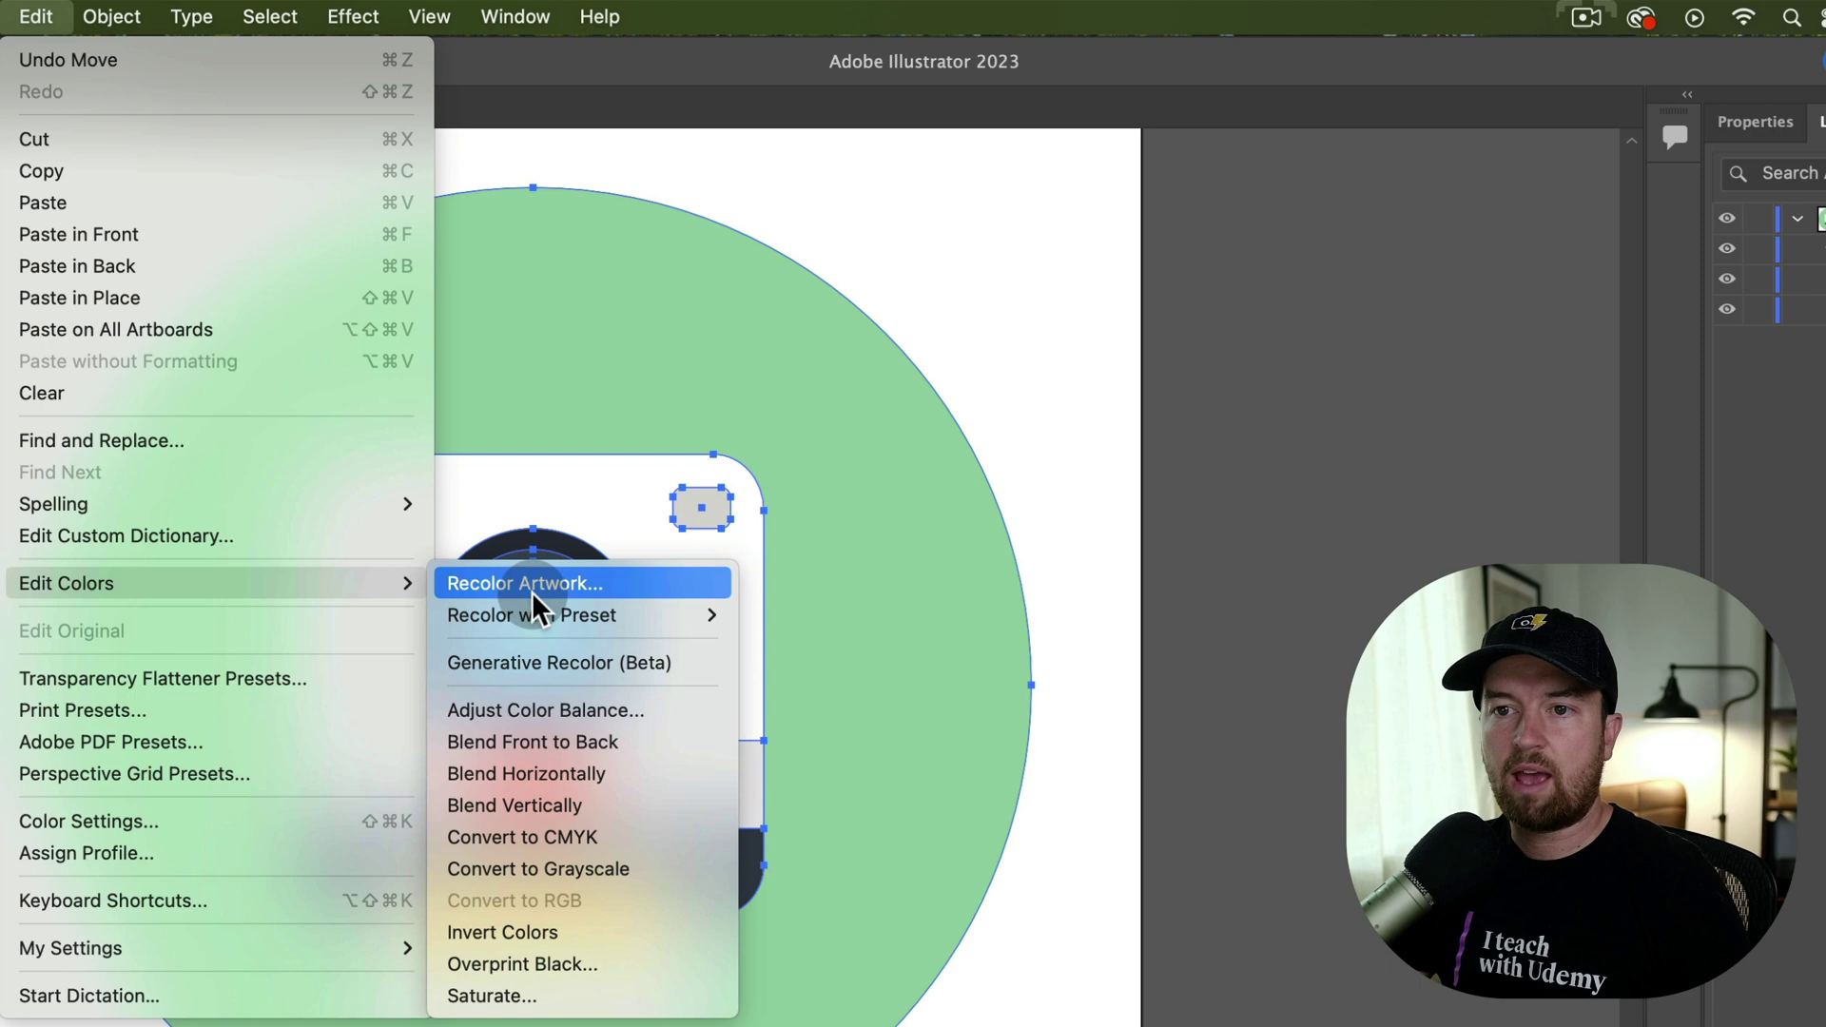
click(571, 660)
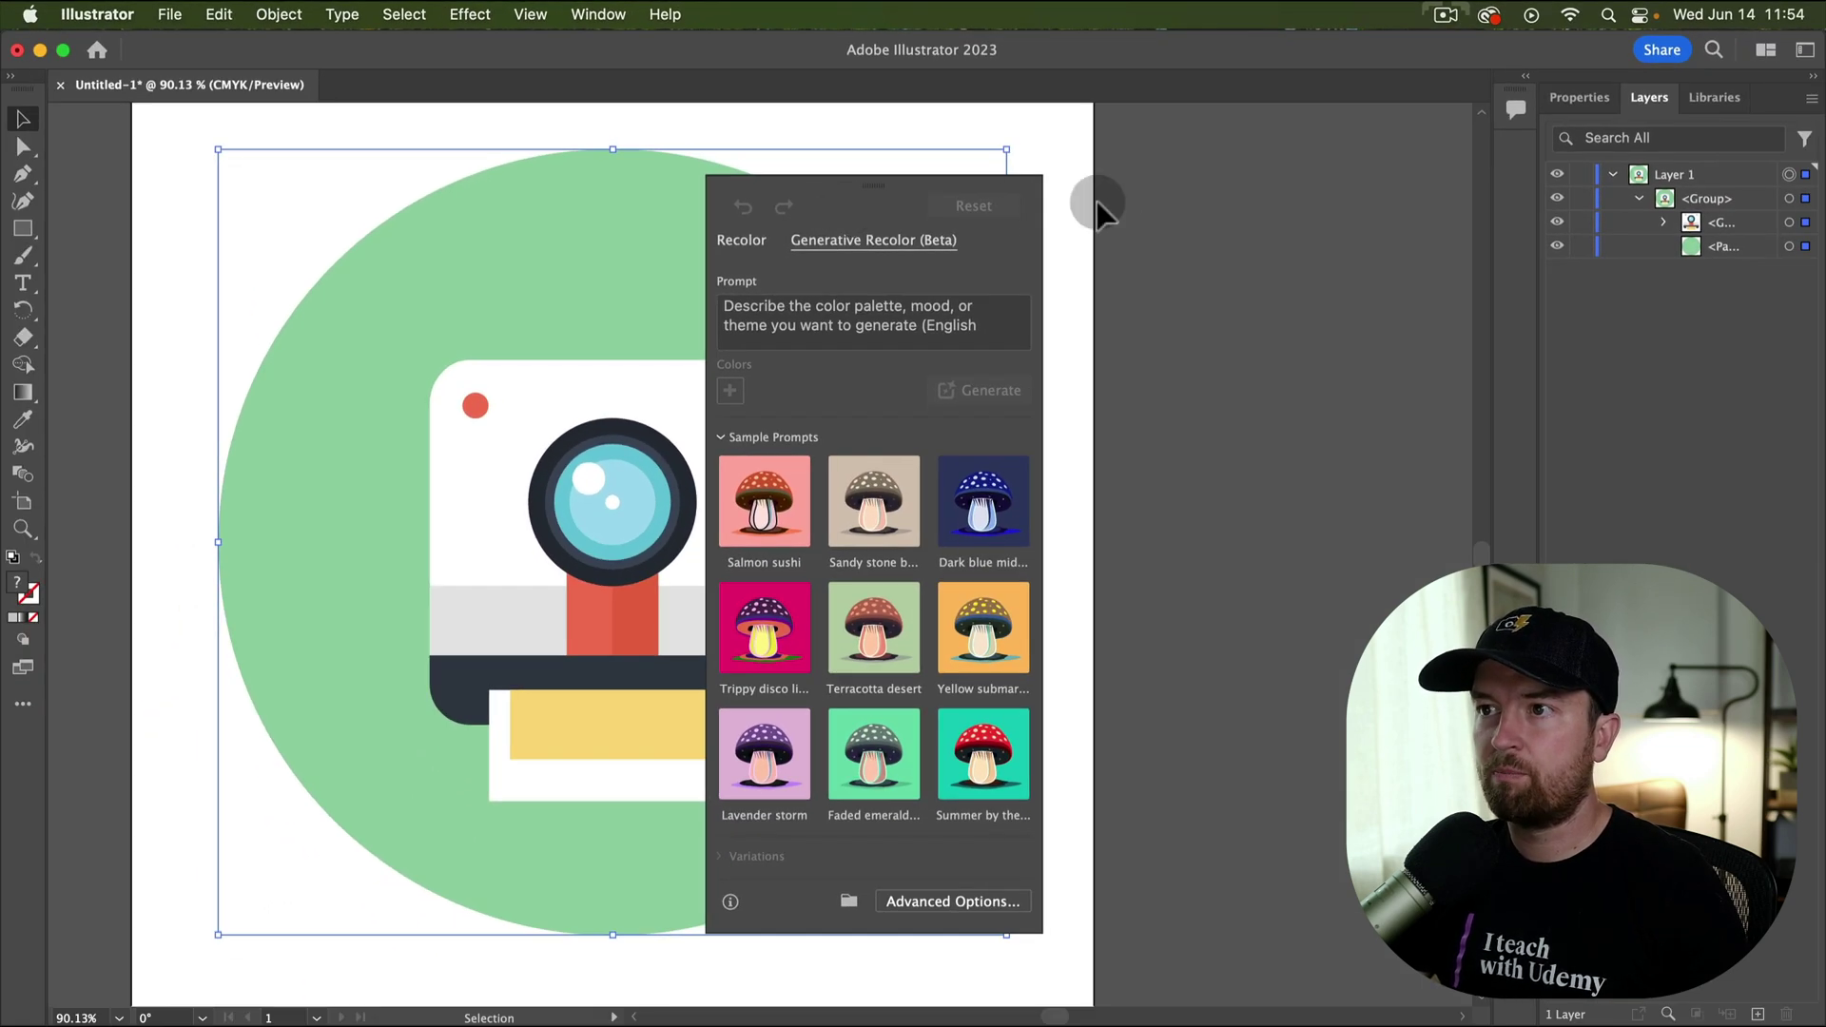
drag(1098, 202, 1099, 195)
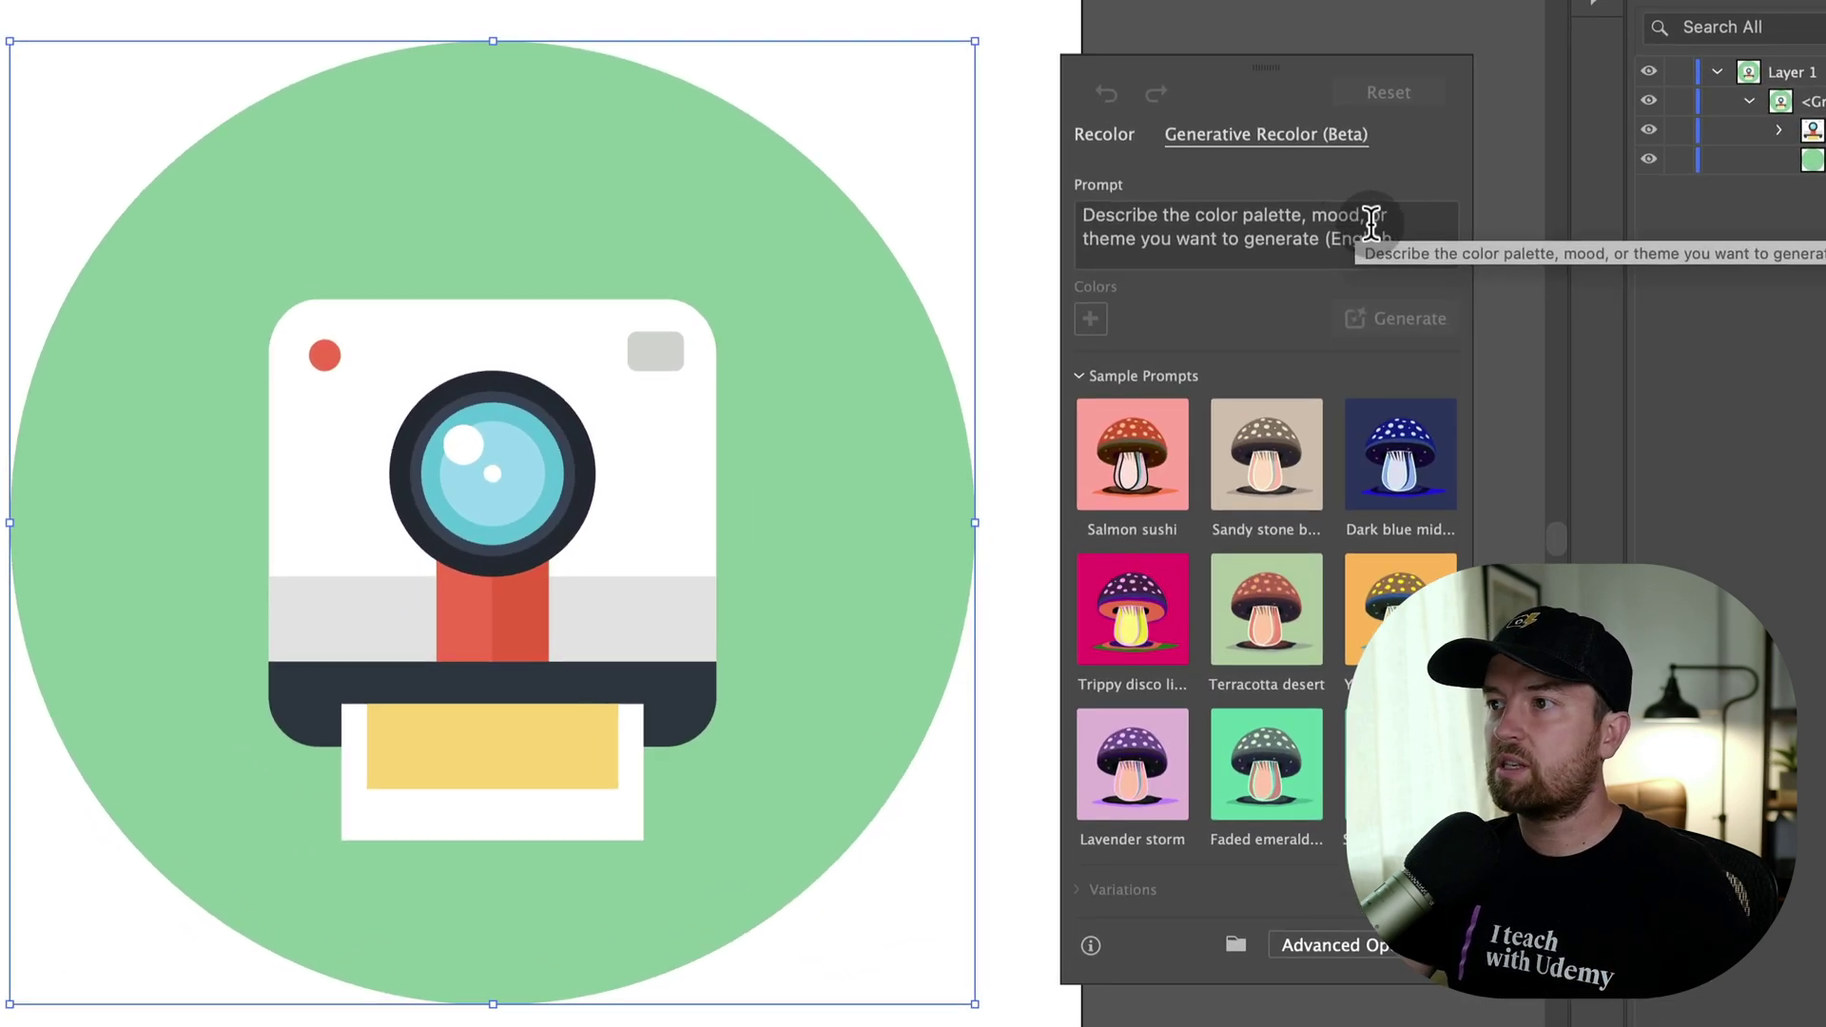
click(1371, 225)
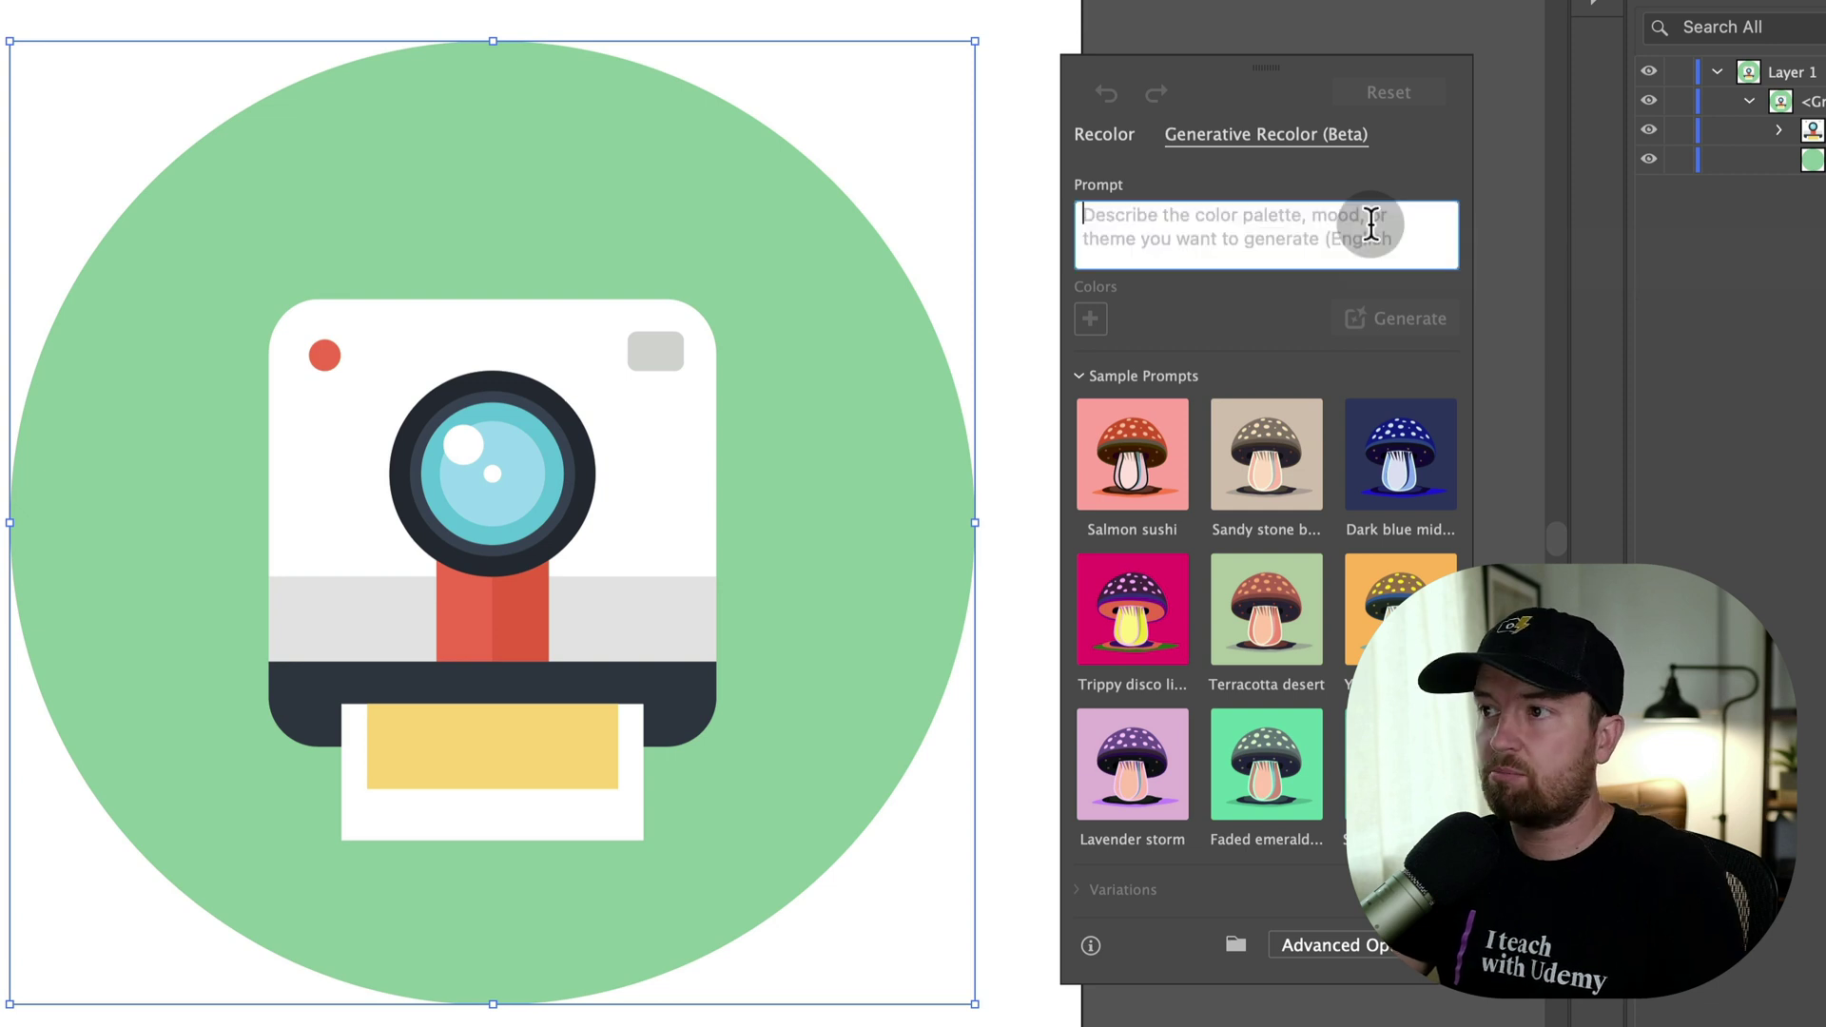
text(co)
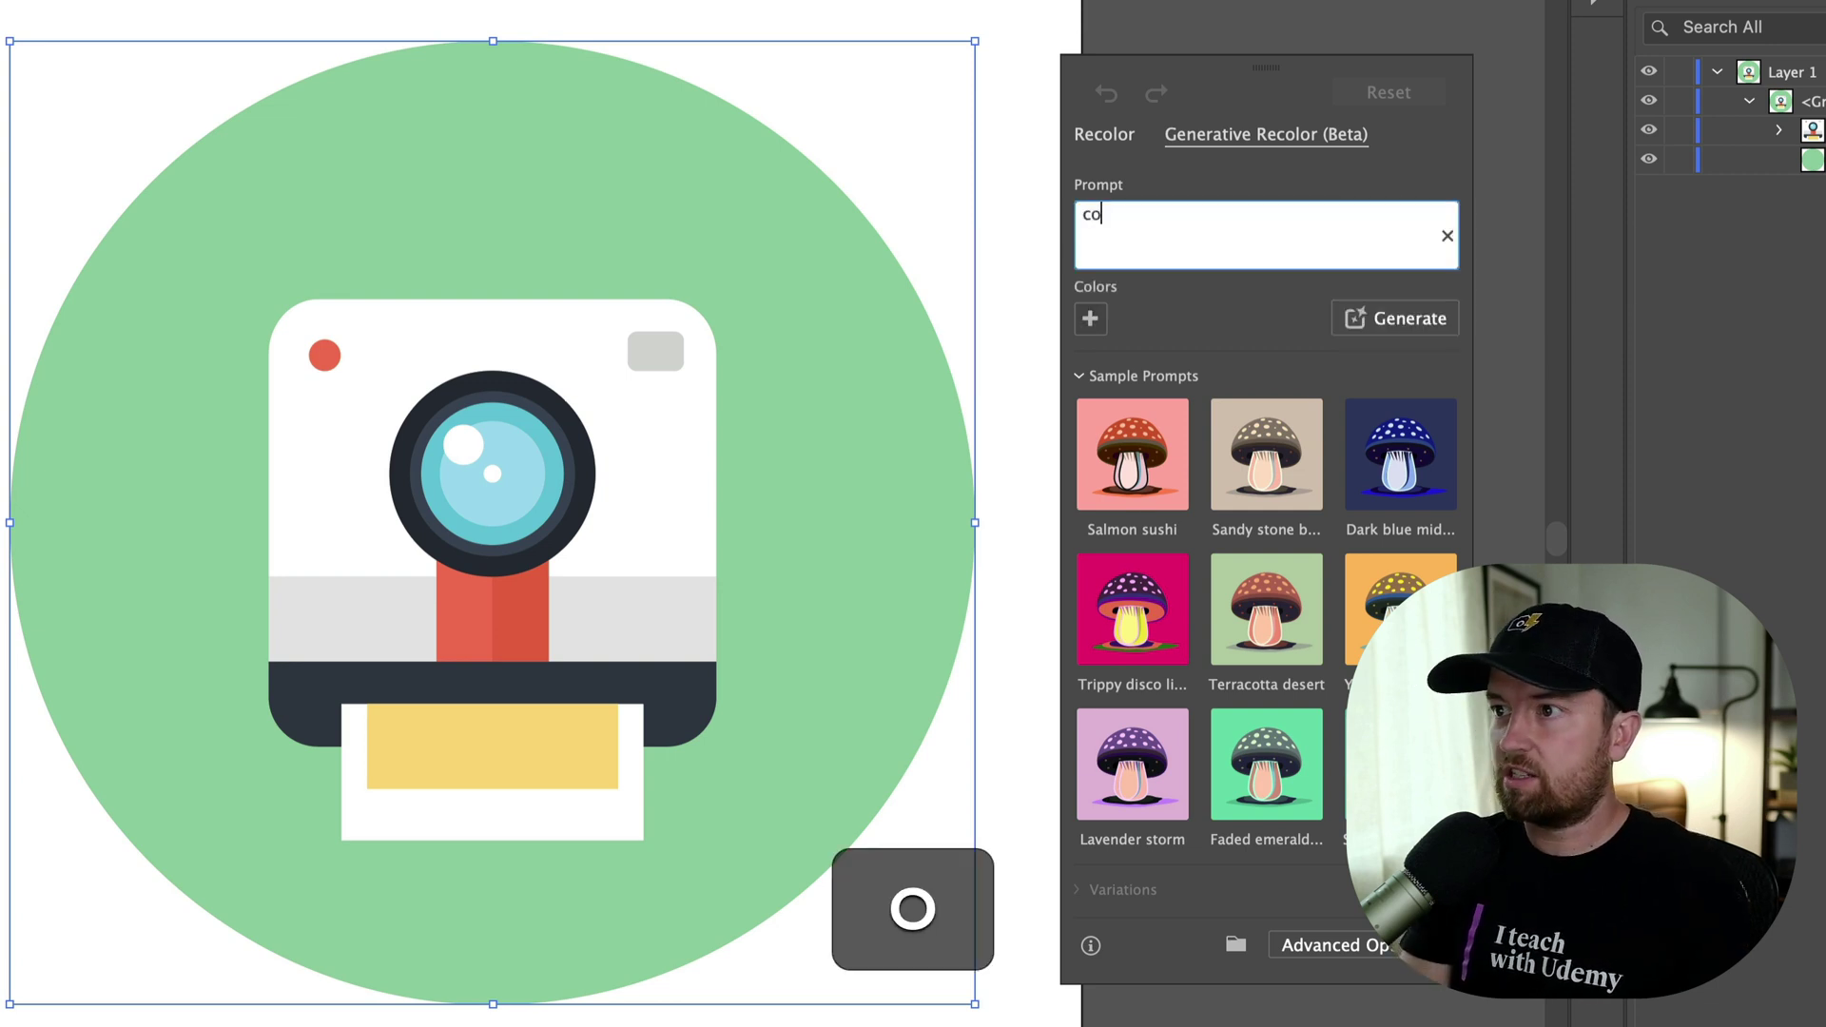
text(ol blues)
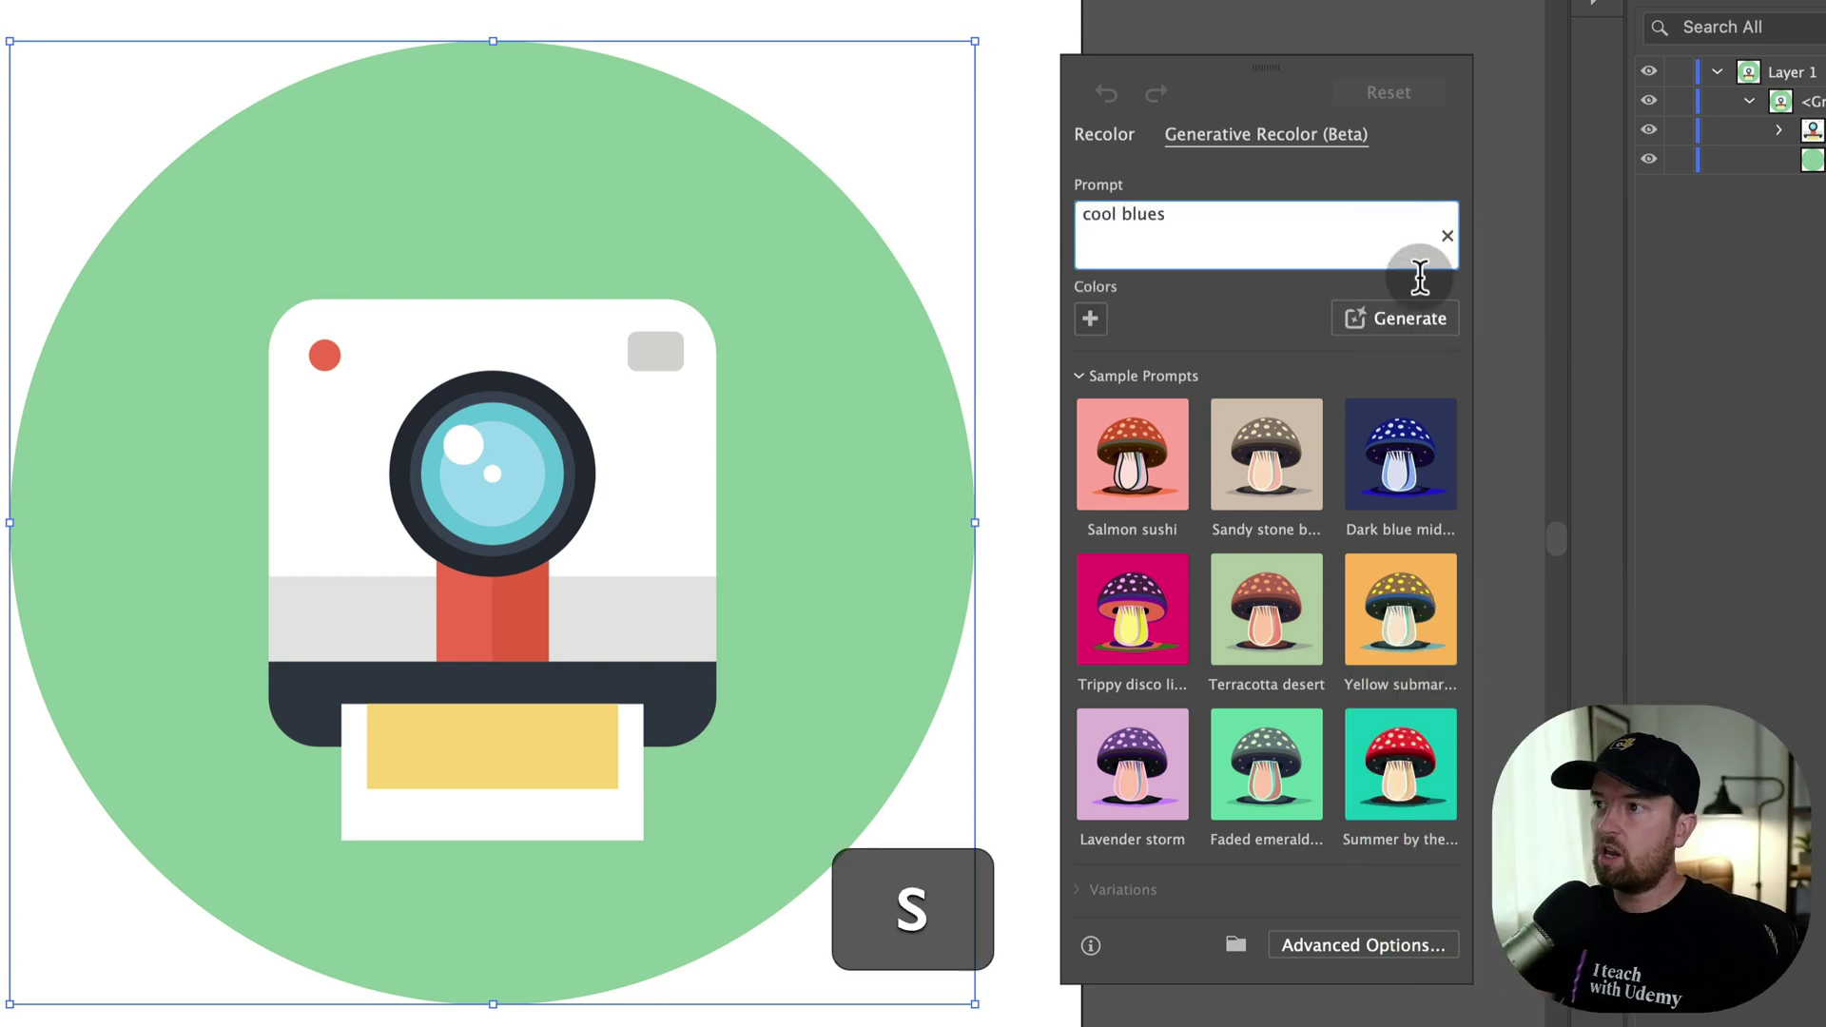
click(1398, 321)
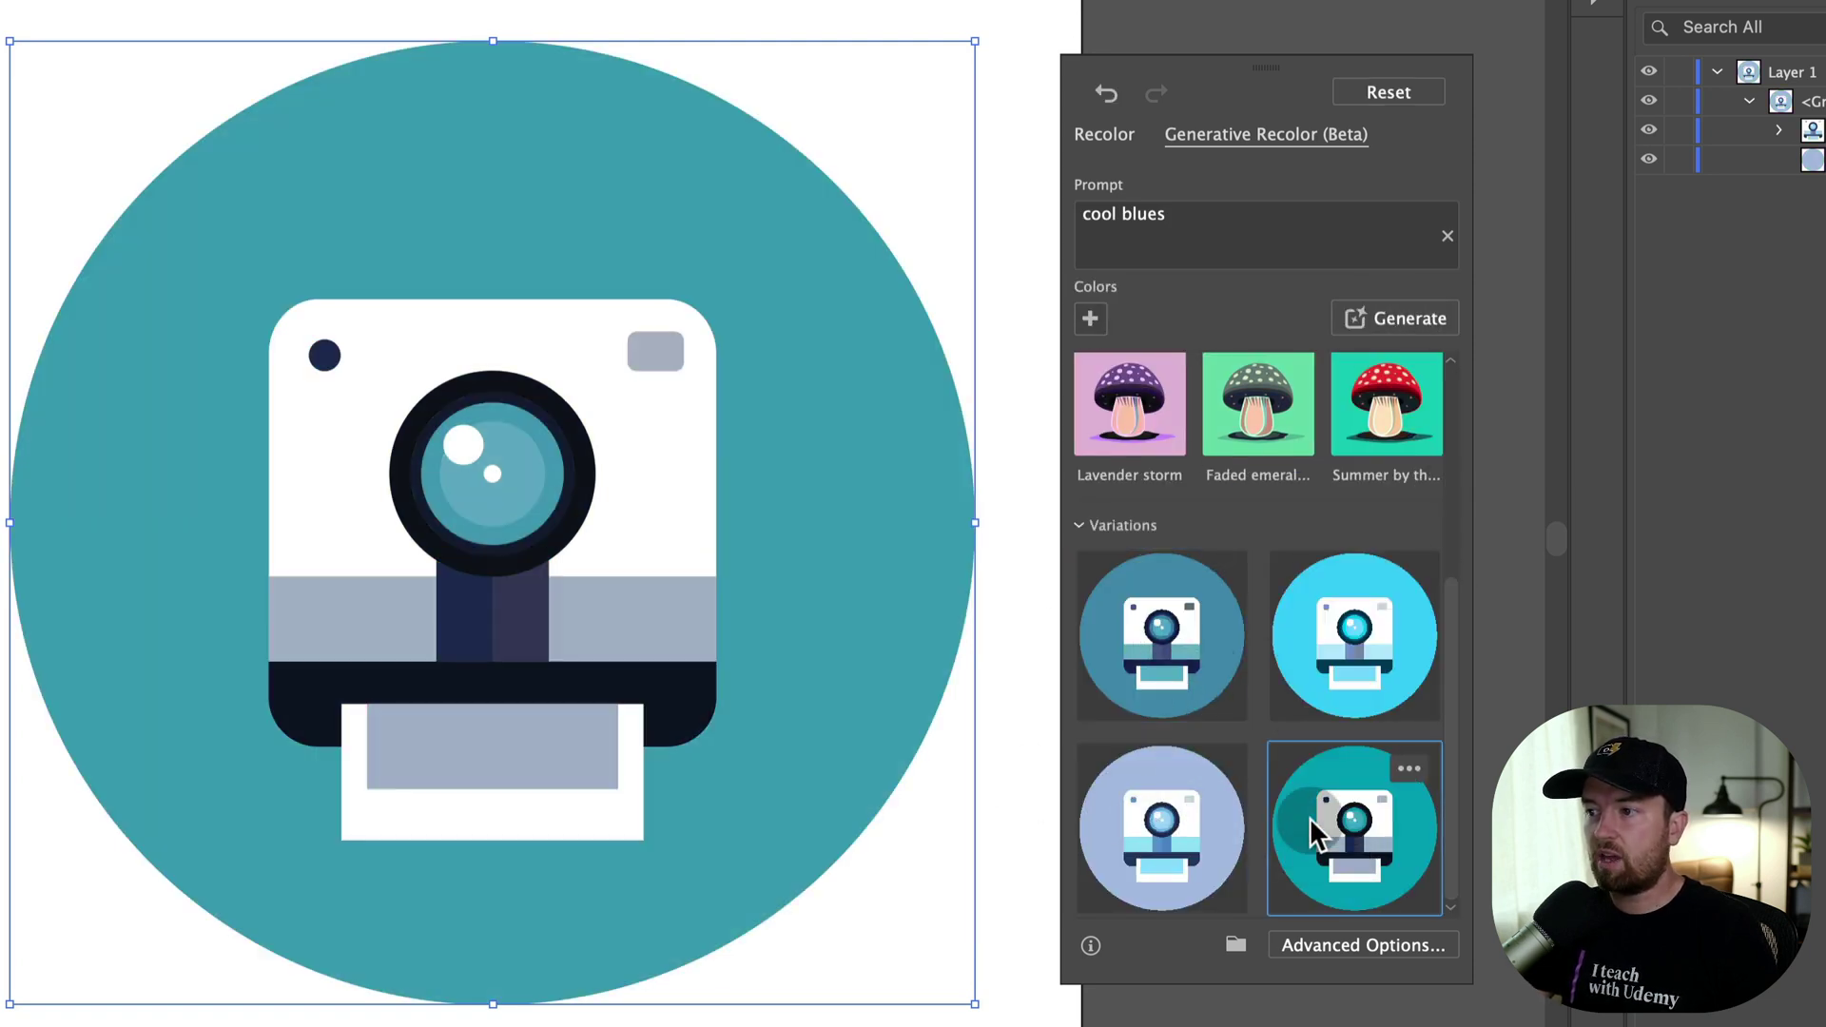
Step: Preview the fourth cool-blues variation, then the Dark blue midnight sample prompt's first, second and fourth variations
click(1318, 818)
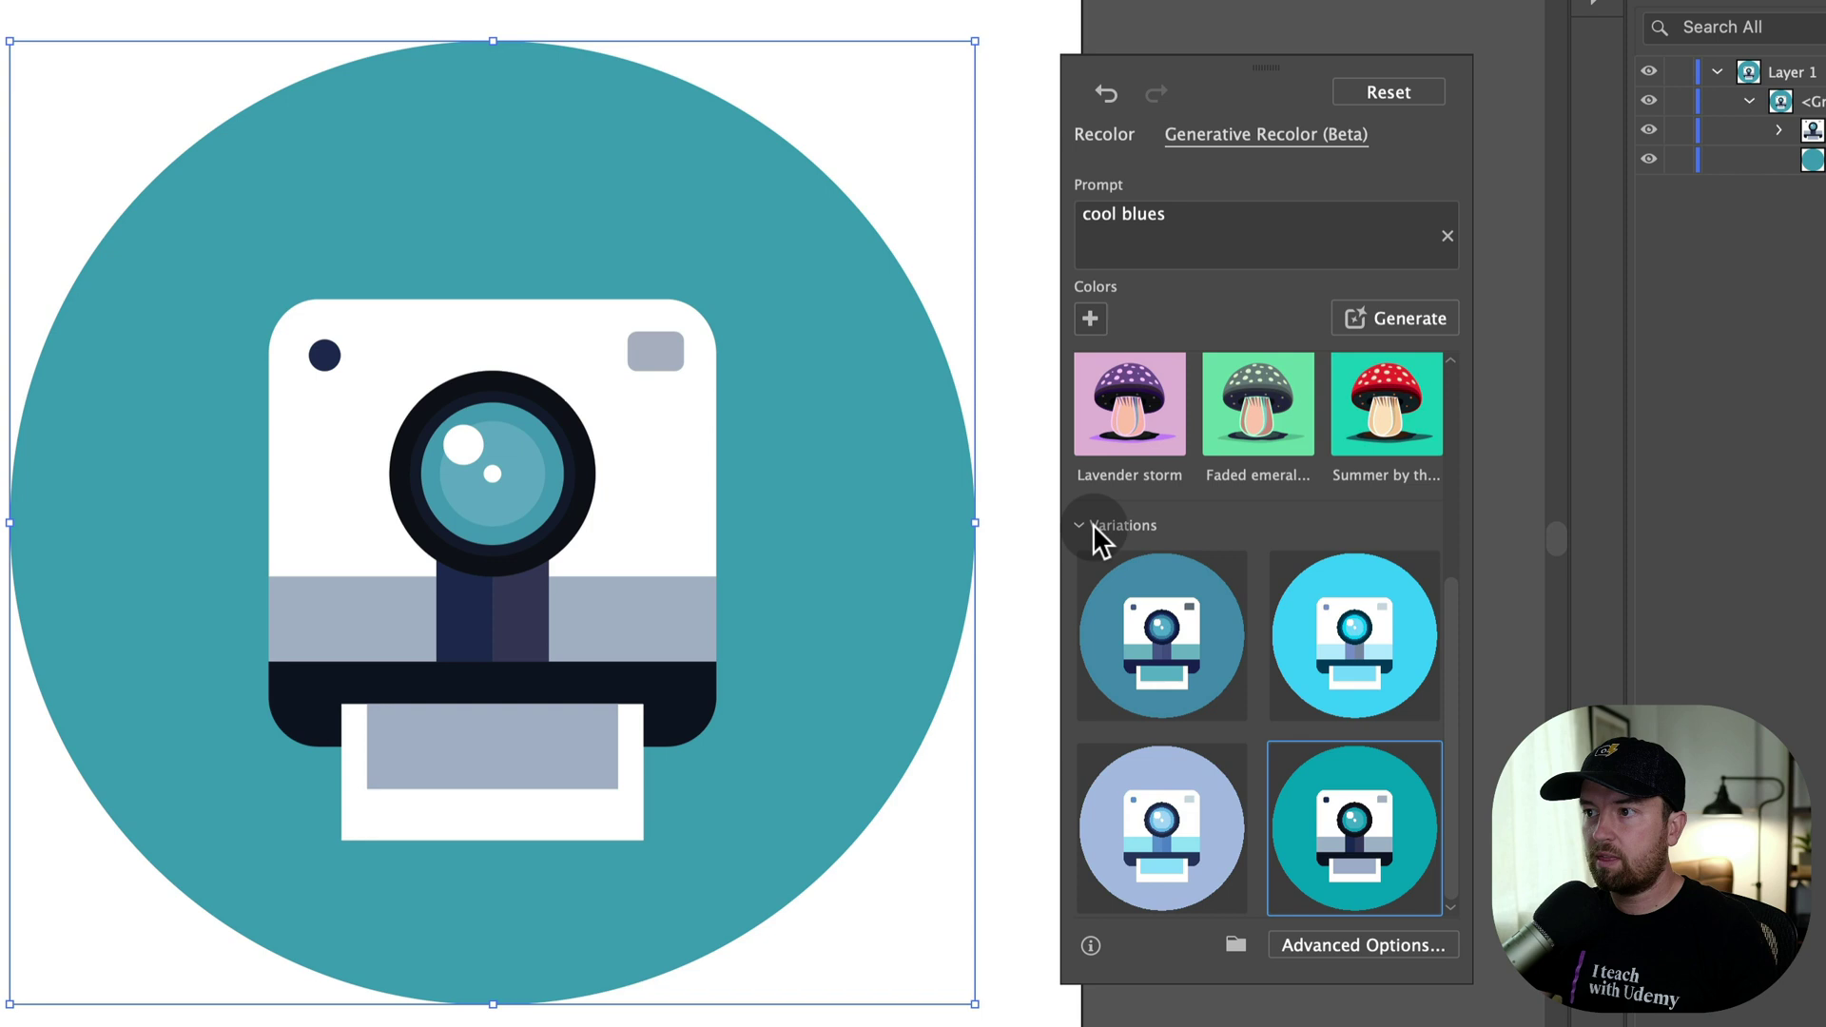
click(1094, 529)
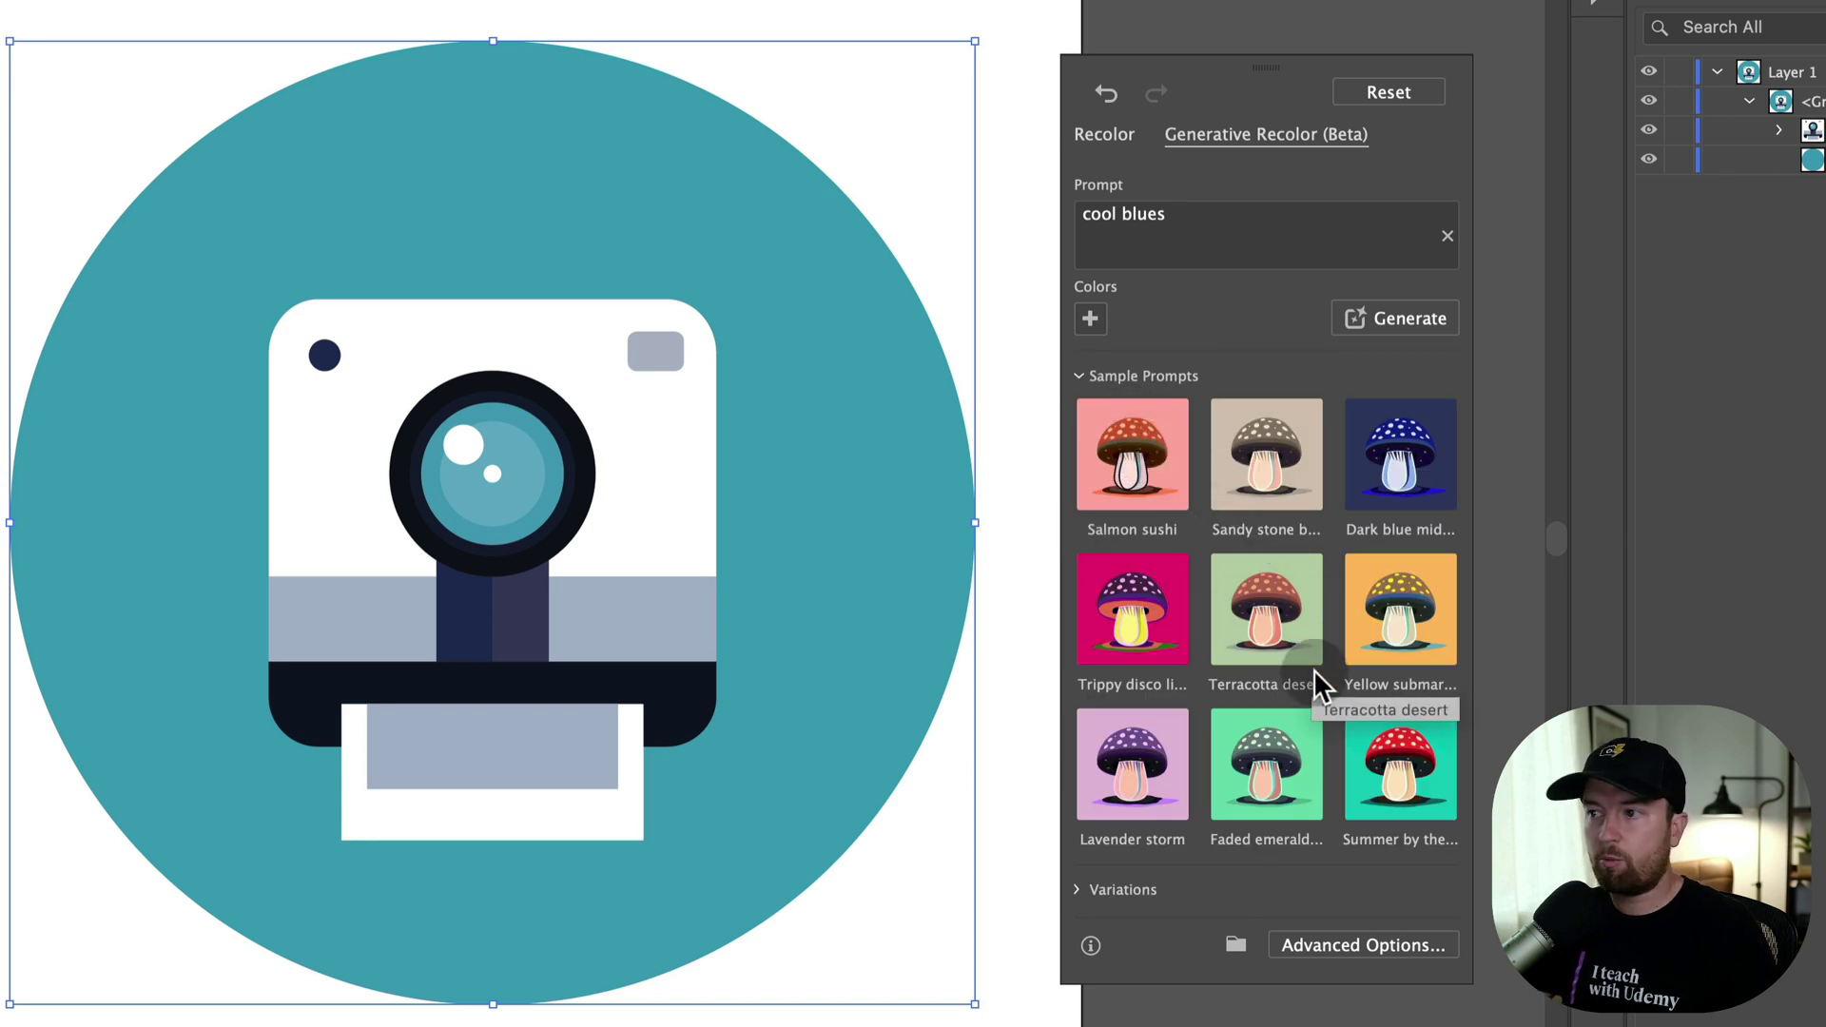
click(1406, 471)
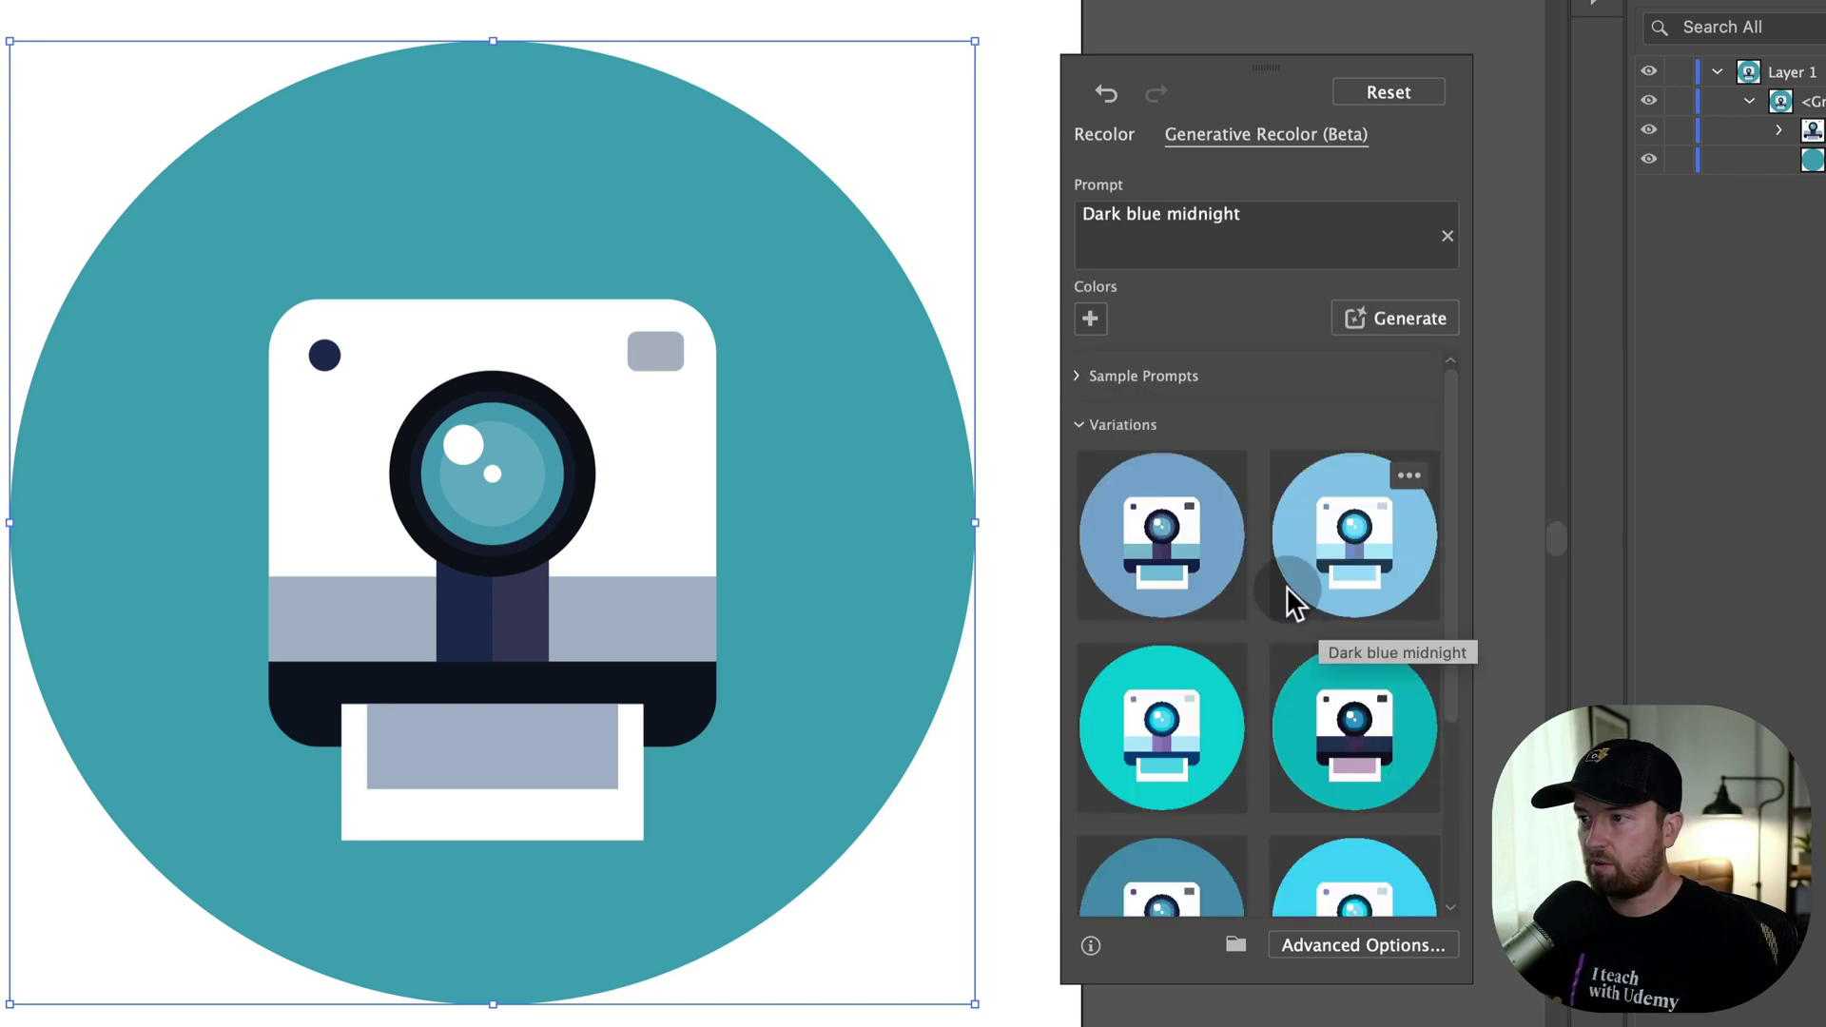
click(1178, 567)
click(1378, 542)
click(1349, 753)
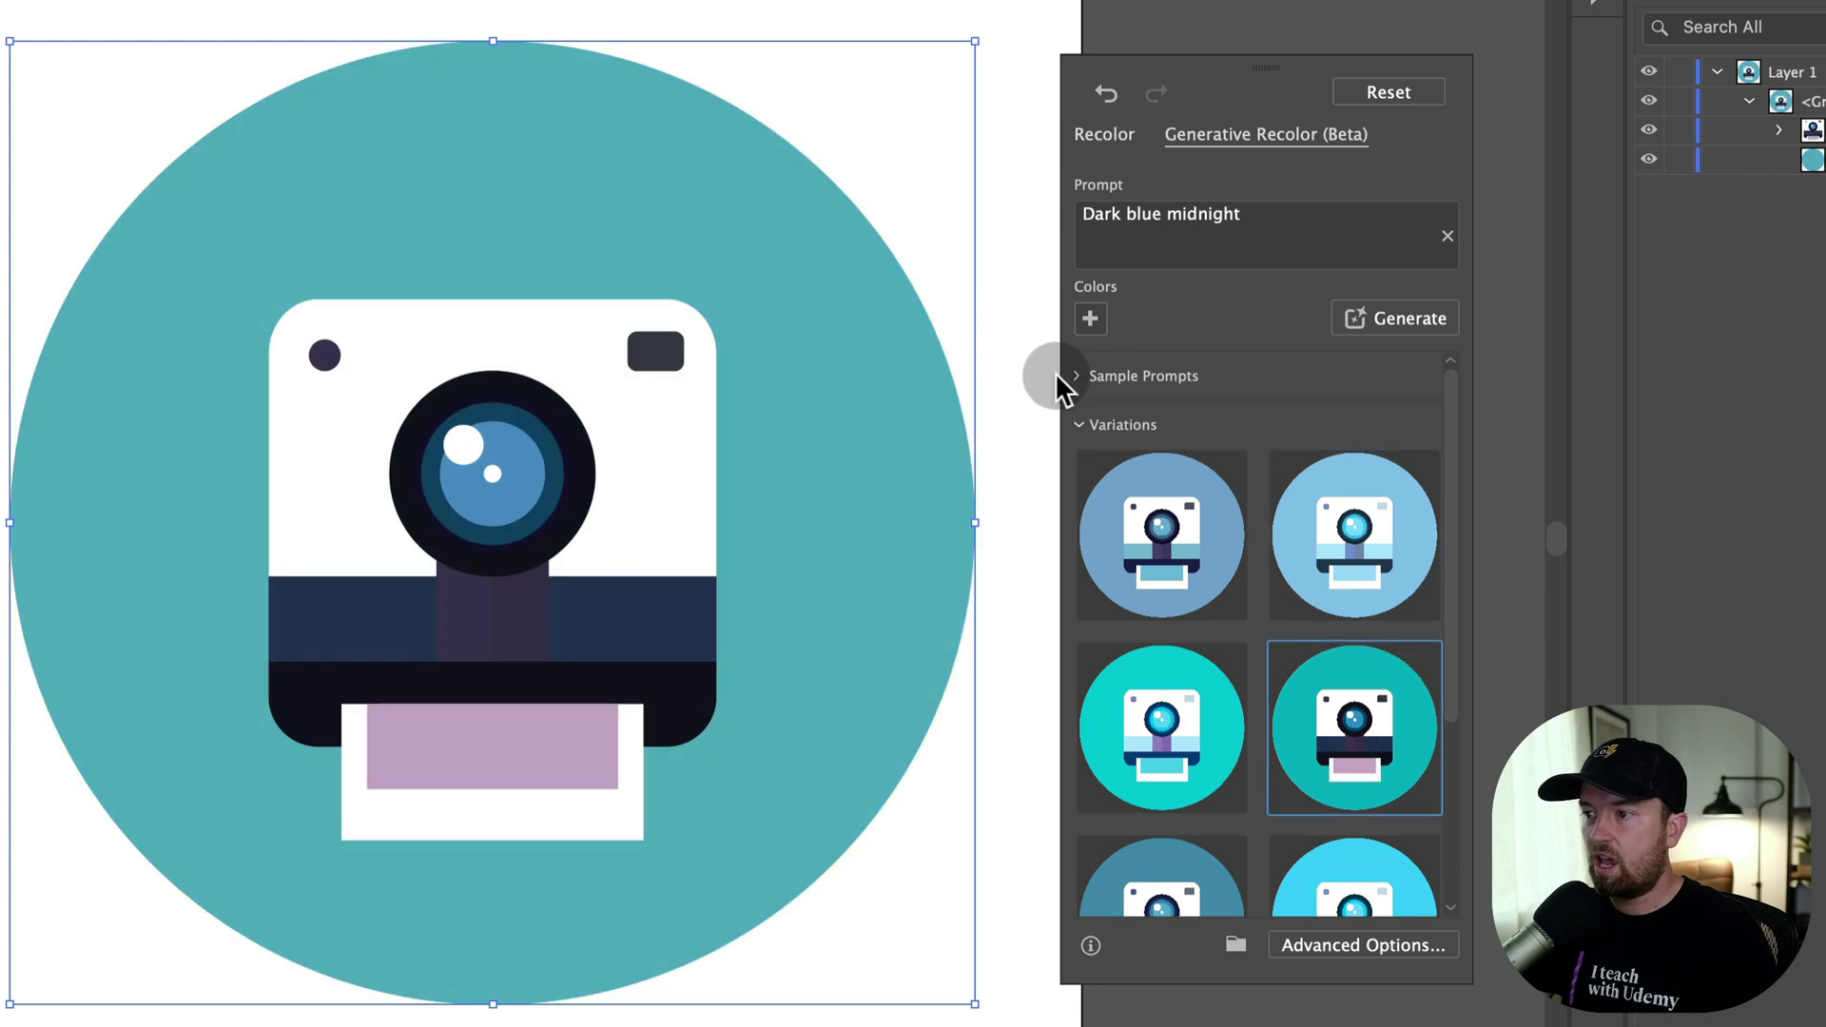
Step: Try the Yellow submarine sample prompt, previewing its first, fourth and second variations
click(1084, 371)
click(1358, 614)
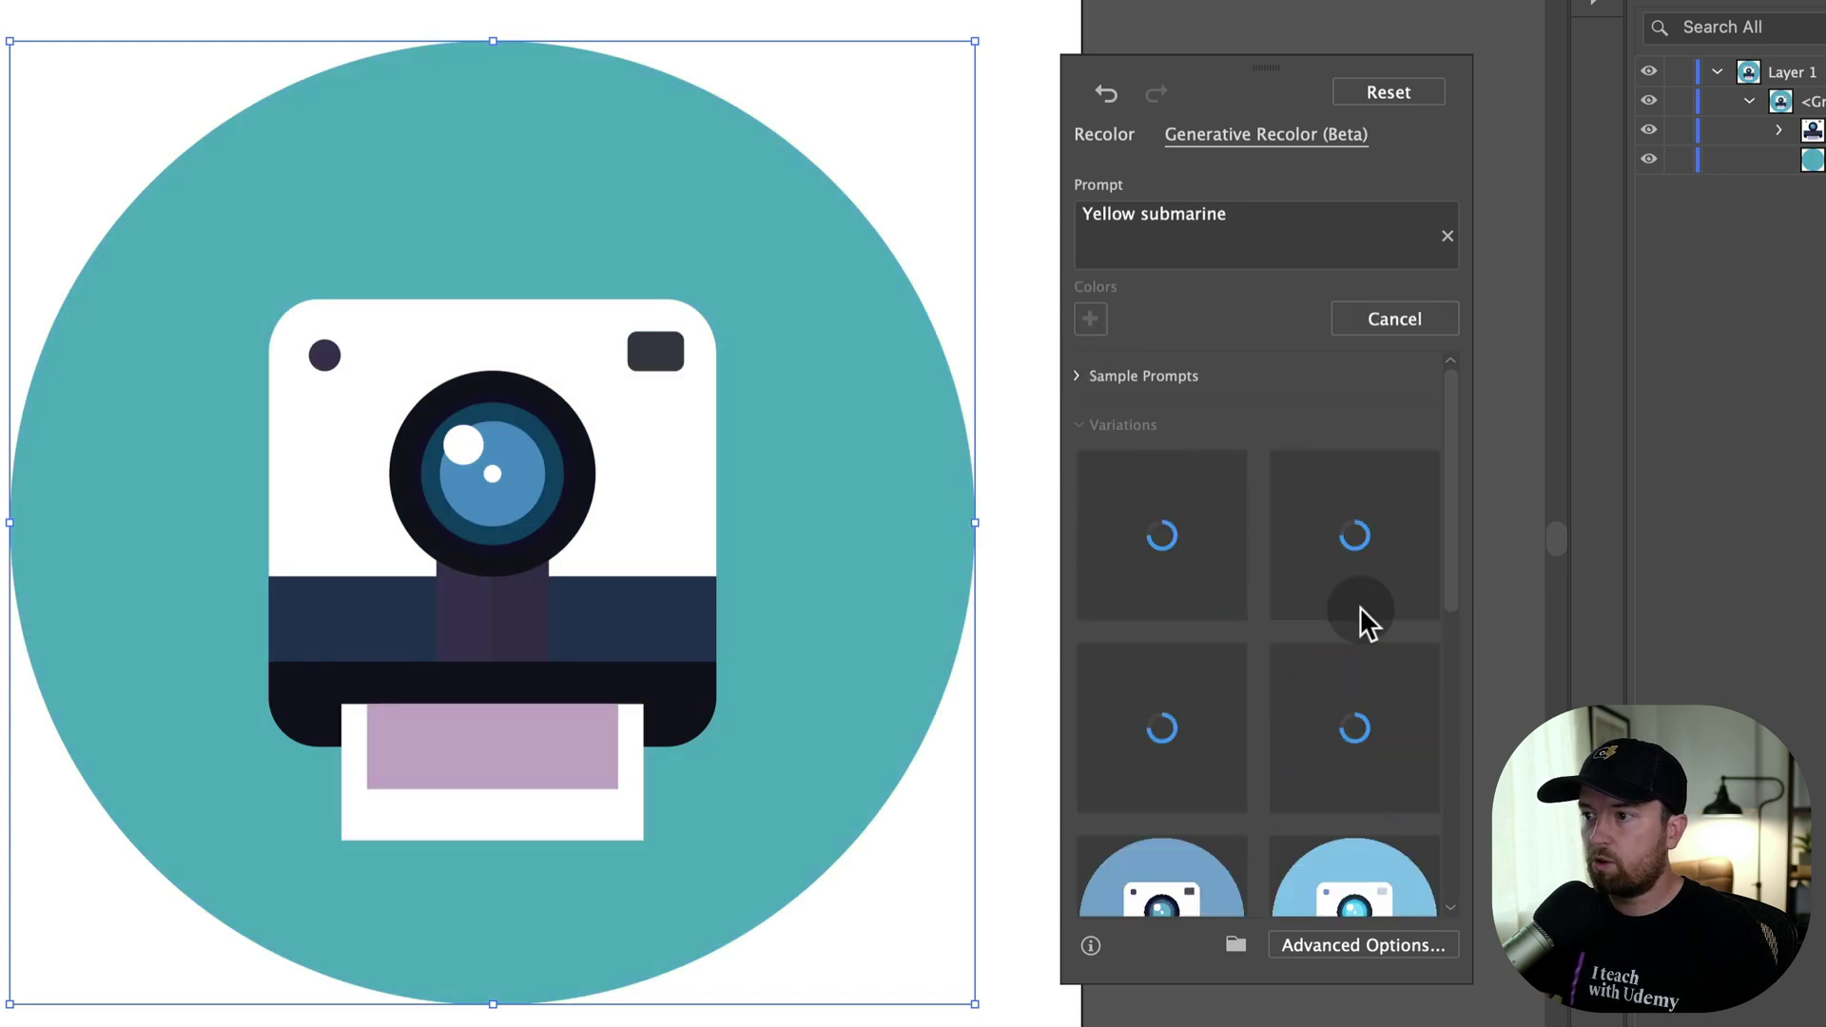
click(1175, 539)
click(1276, 647)
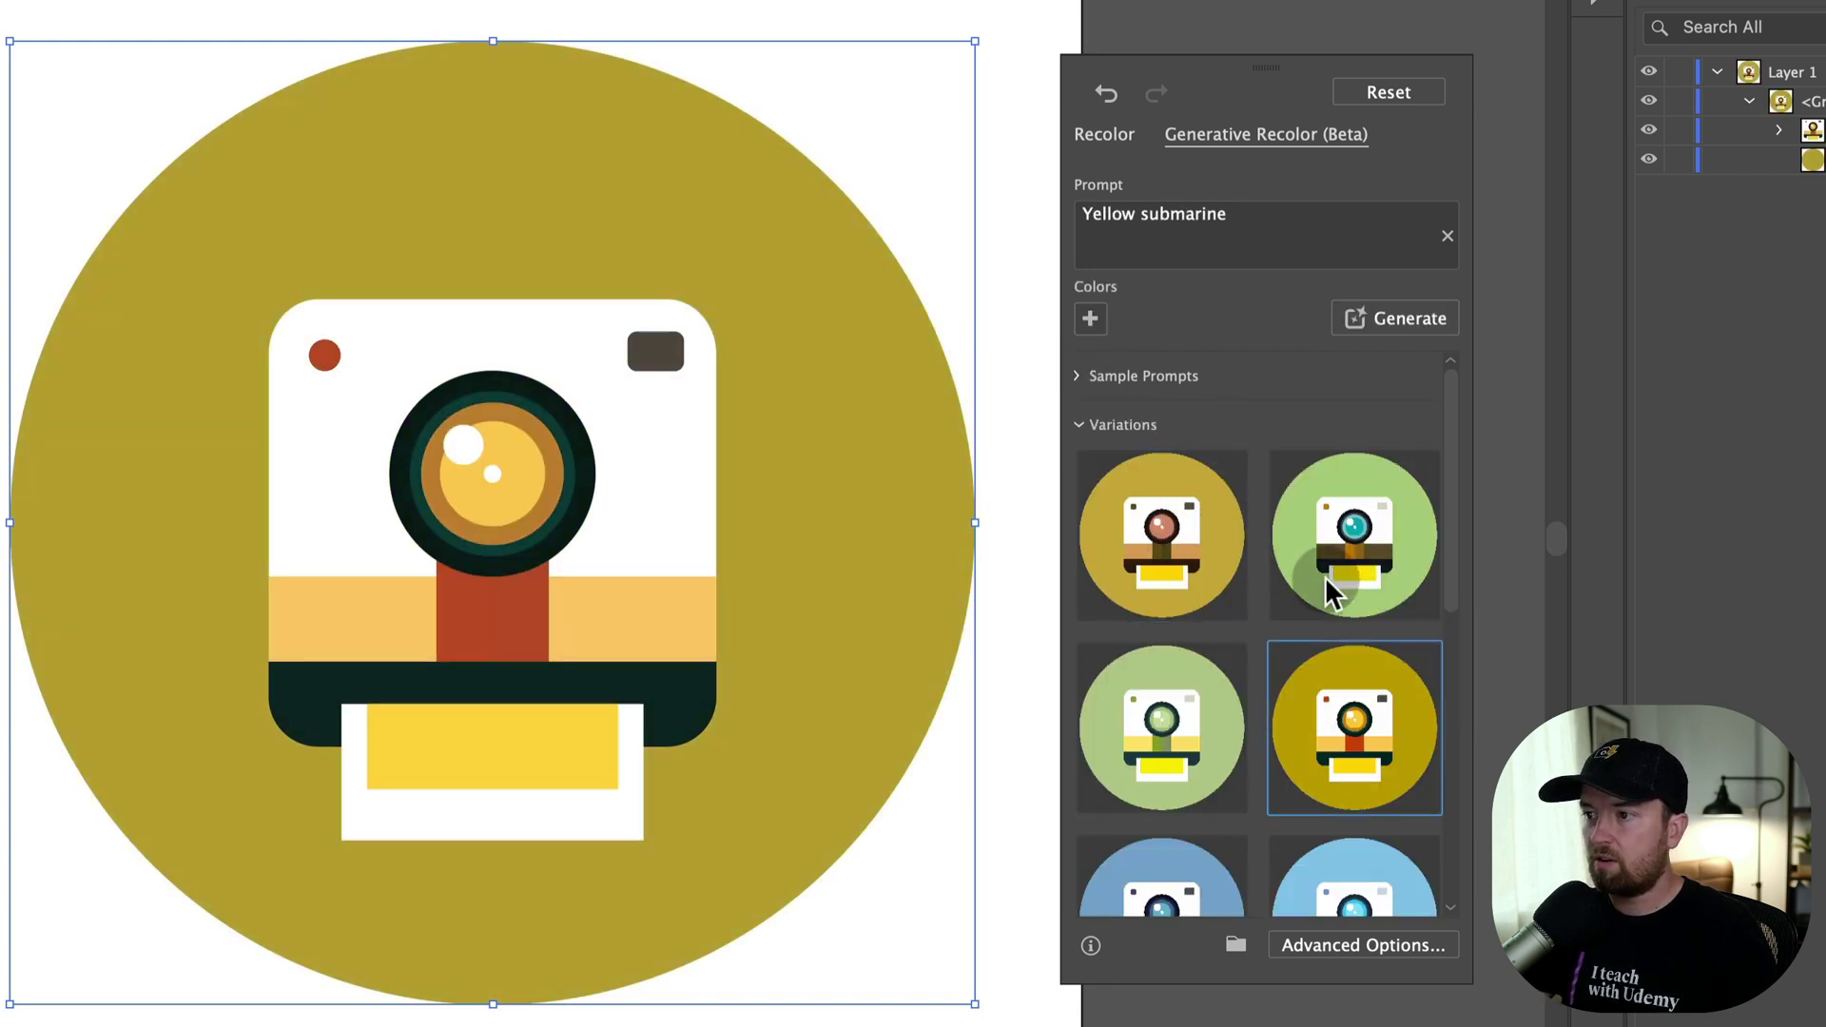
click(1322, 544)
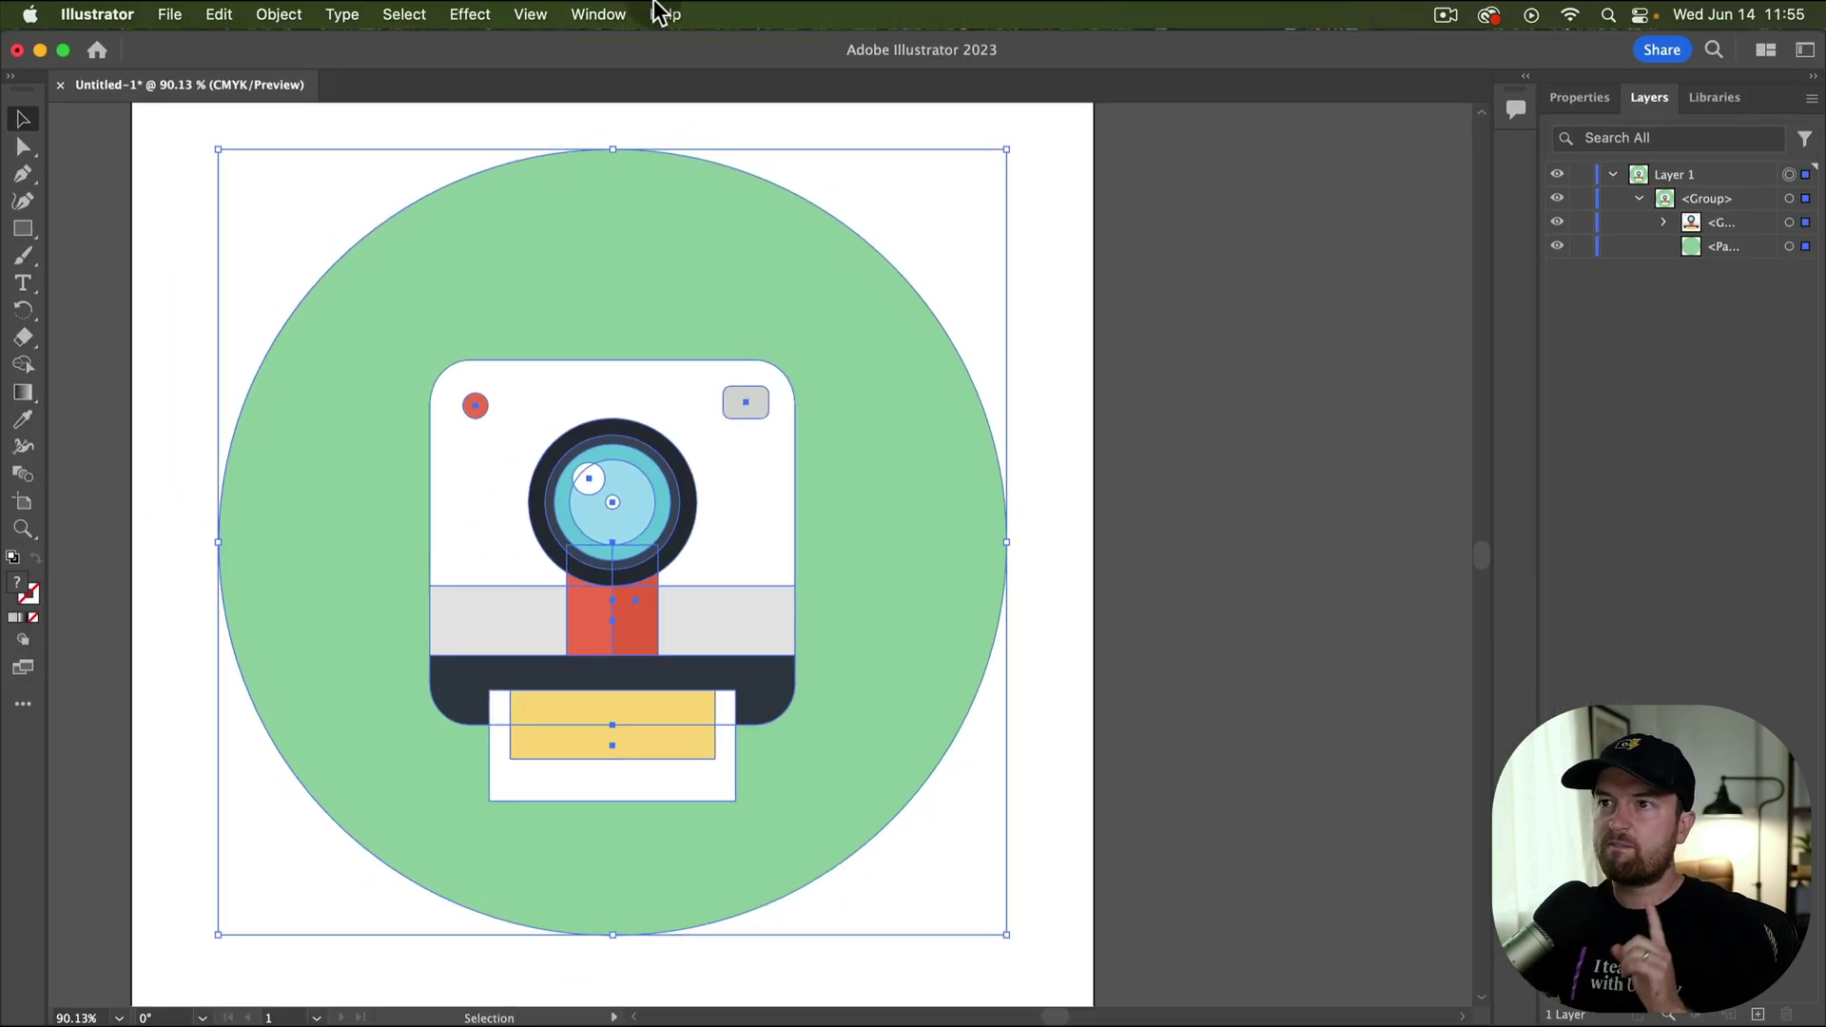
Step: Open the Swatches panel from the Window menu
click(618, 14)
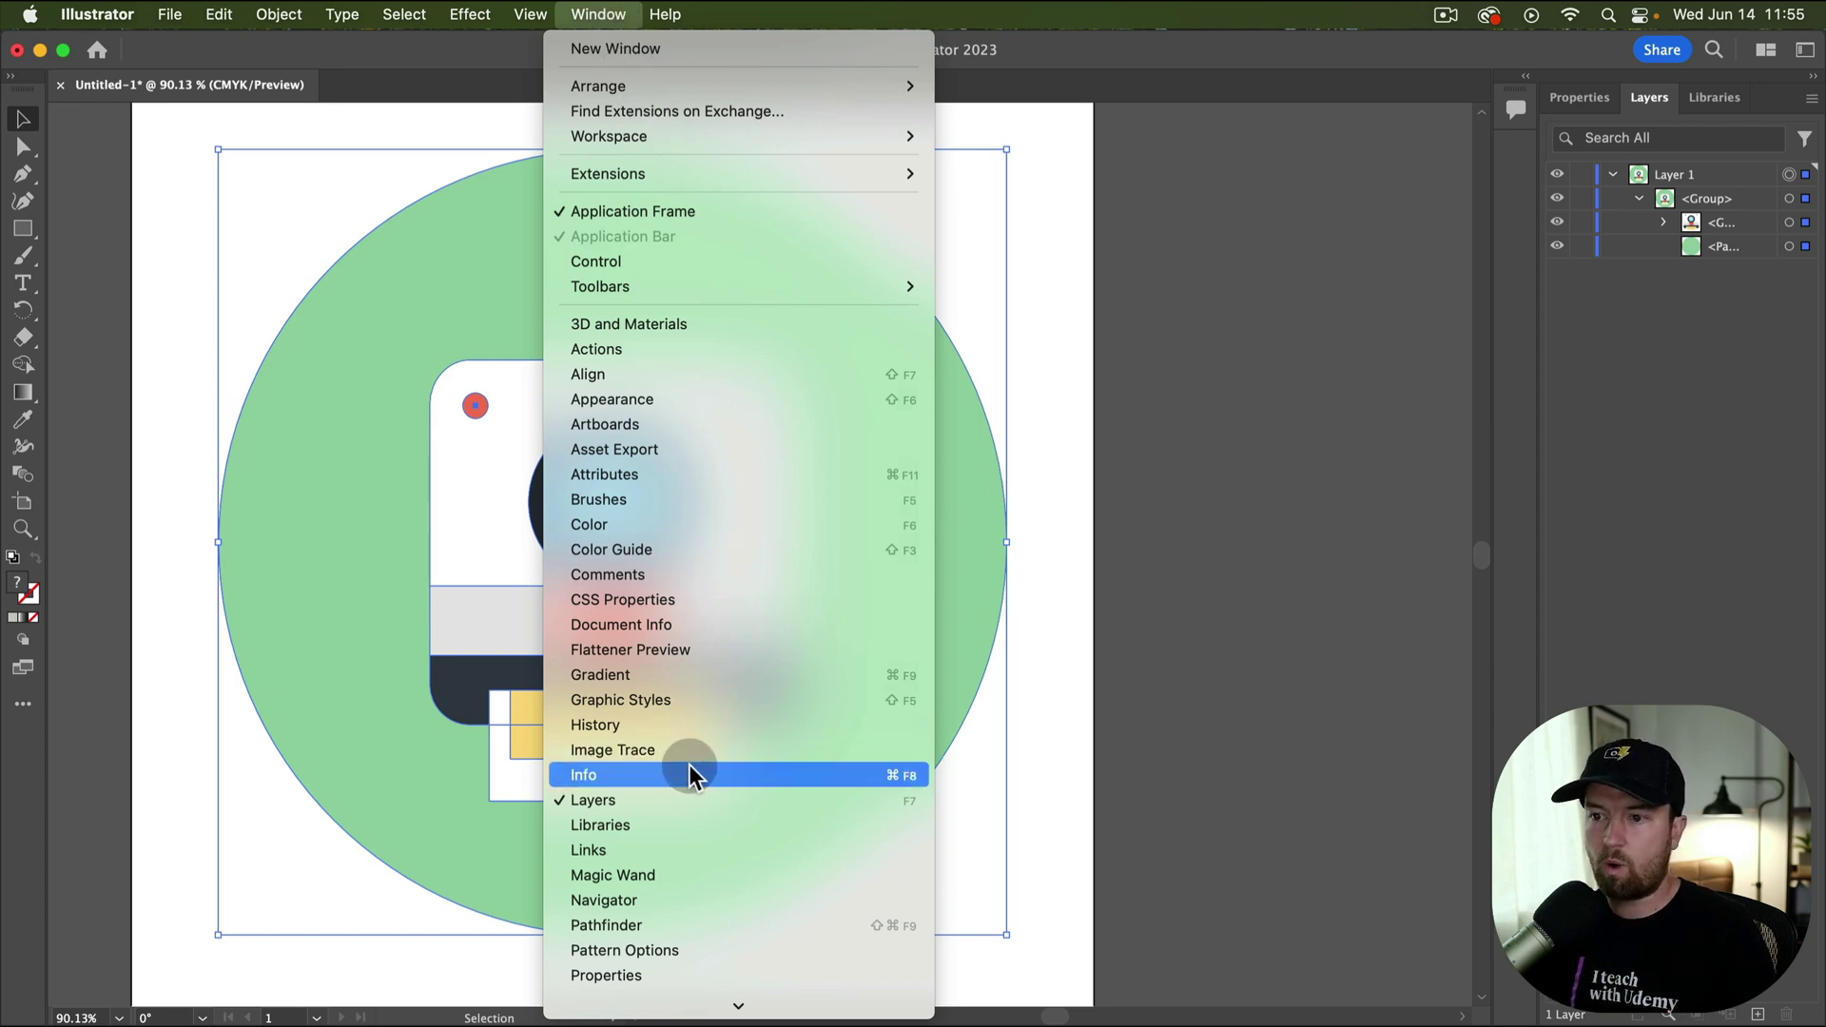
scroll(711, 720, down, 5)
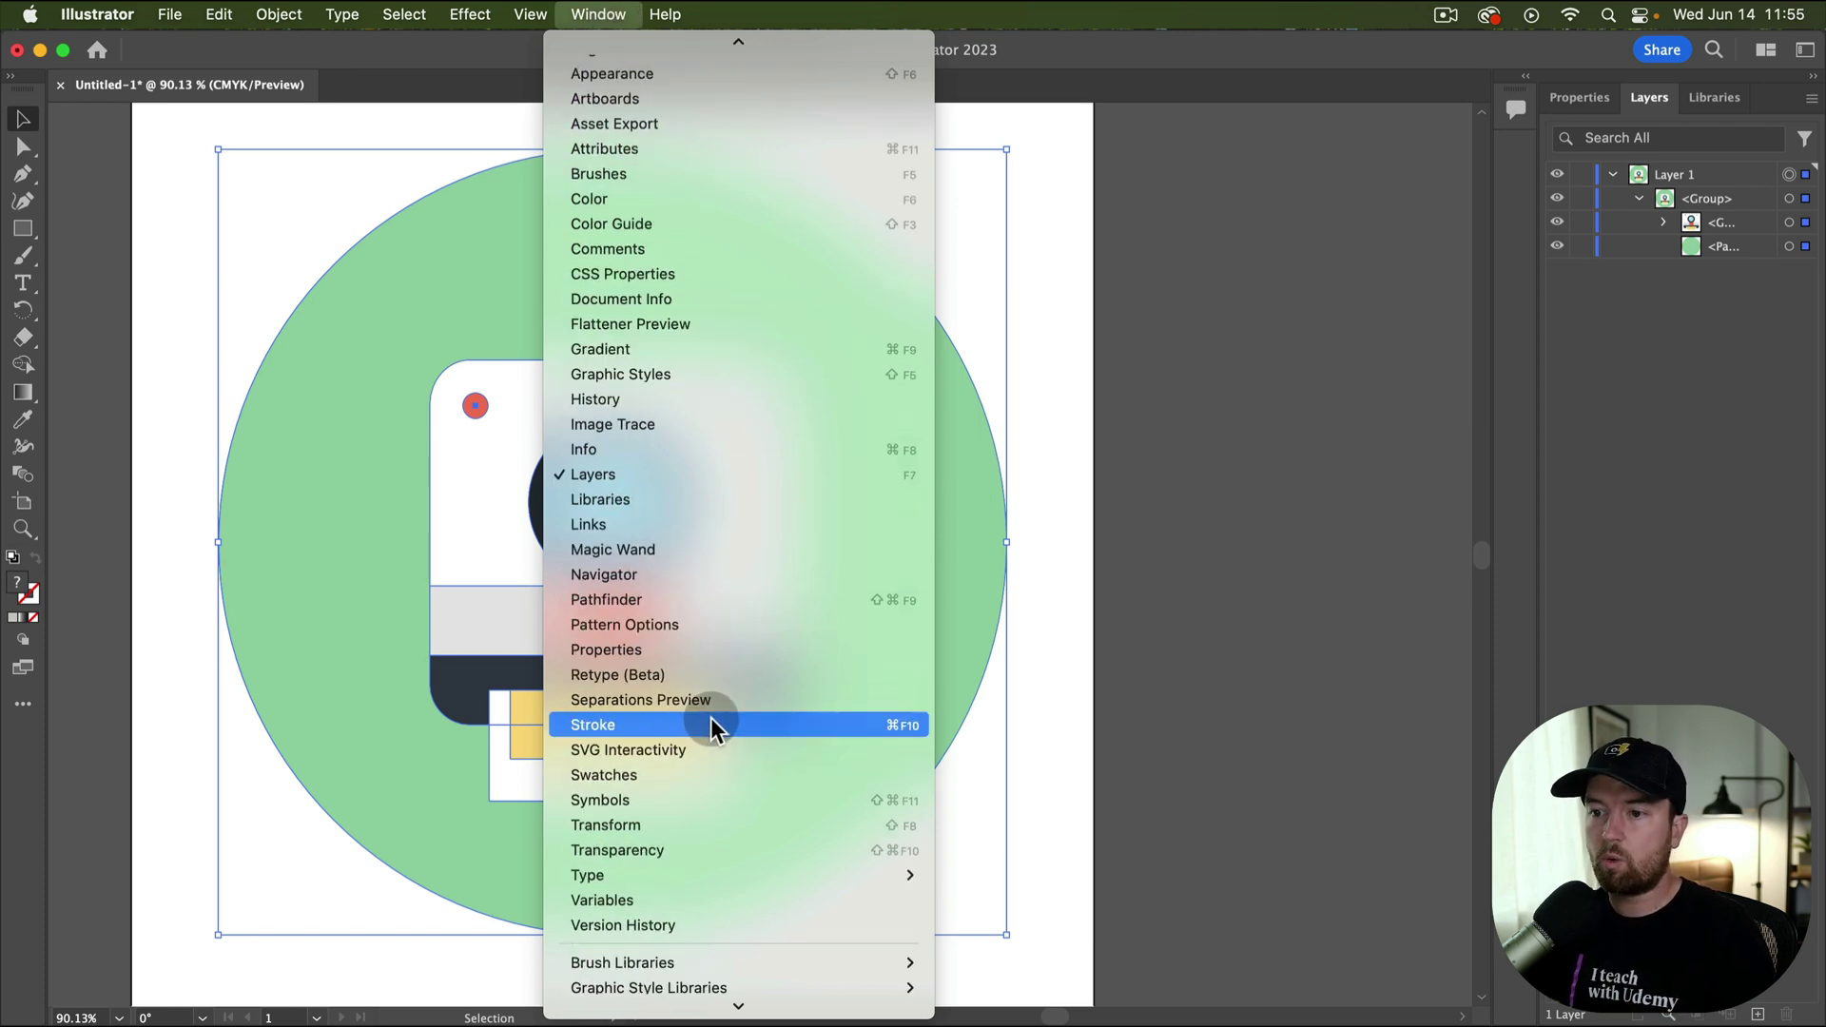
click(700, 773)
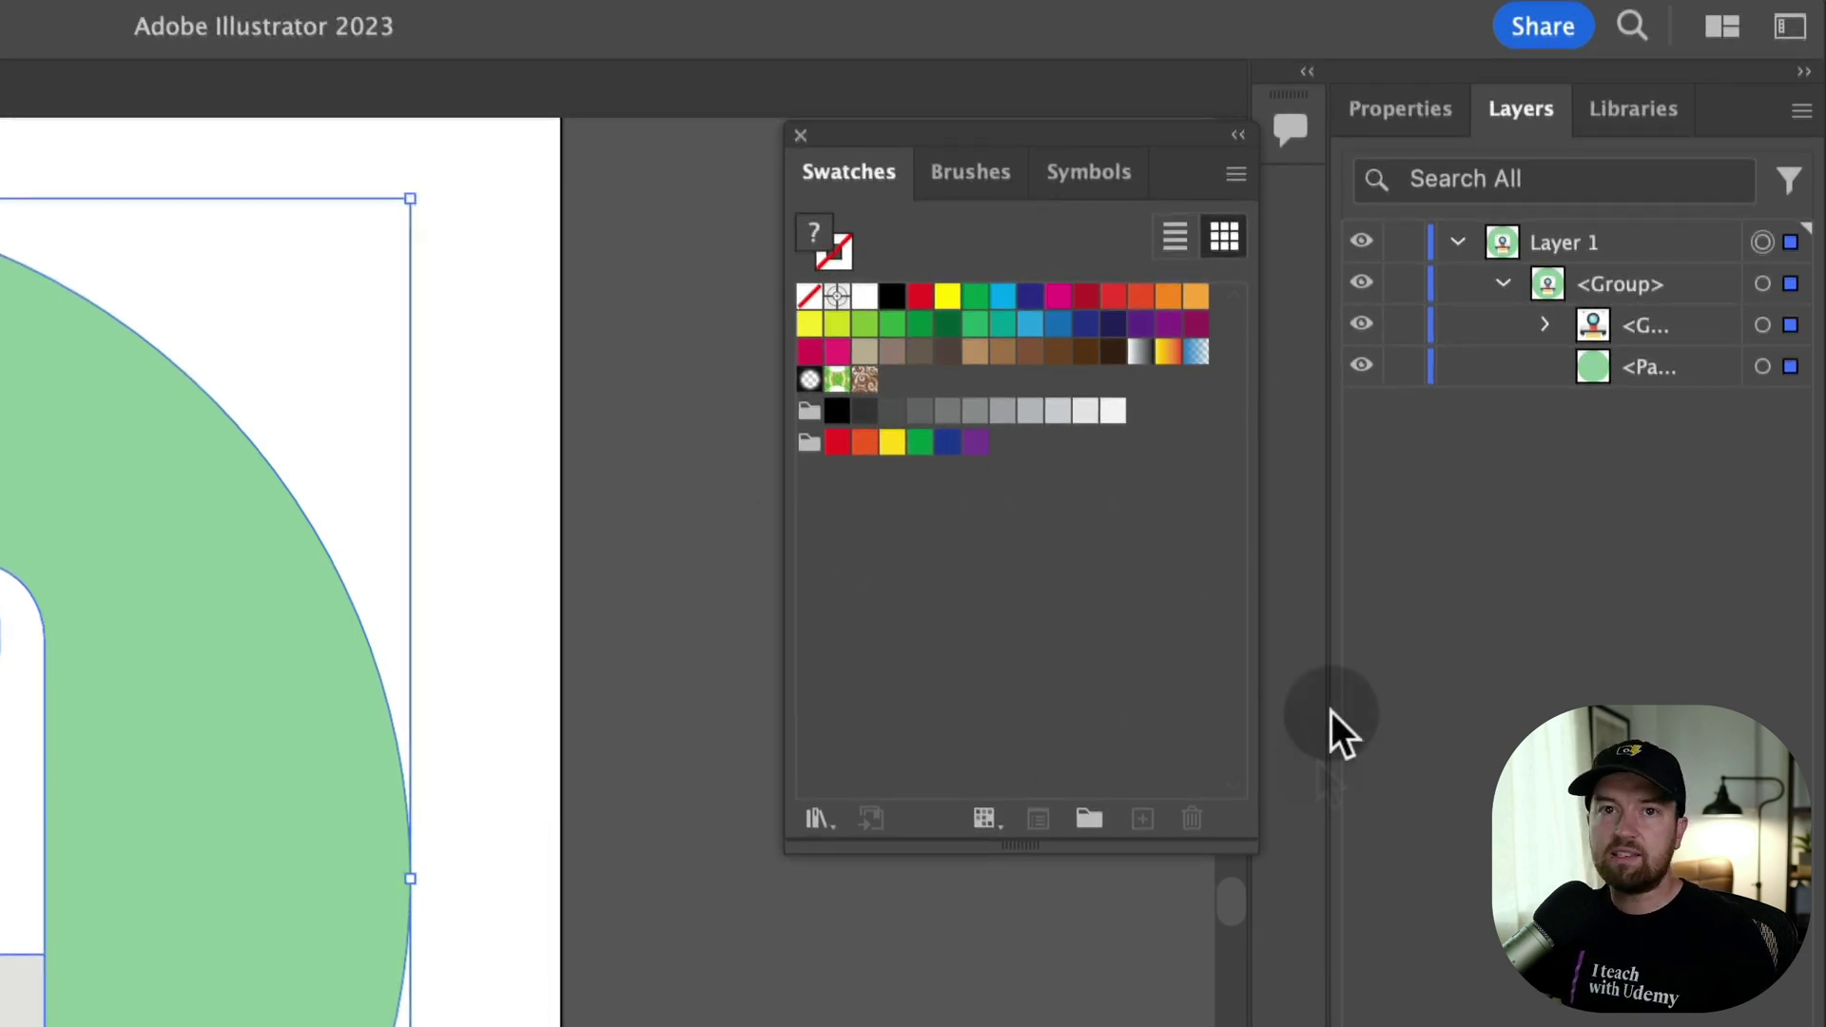
Step: Show the VIDEO SCHOOL library, add and inspect the grey #CCCBCA fill colour, then delete it
click(1629, 113)
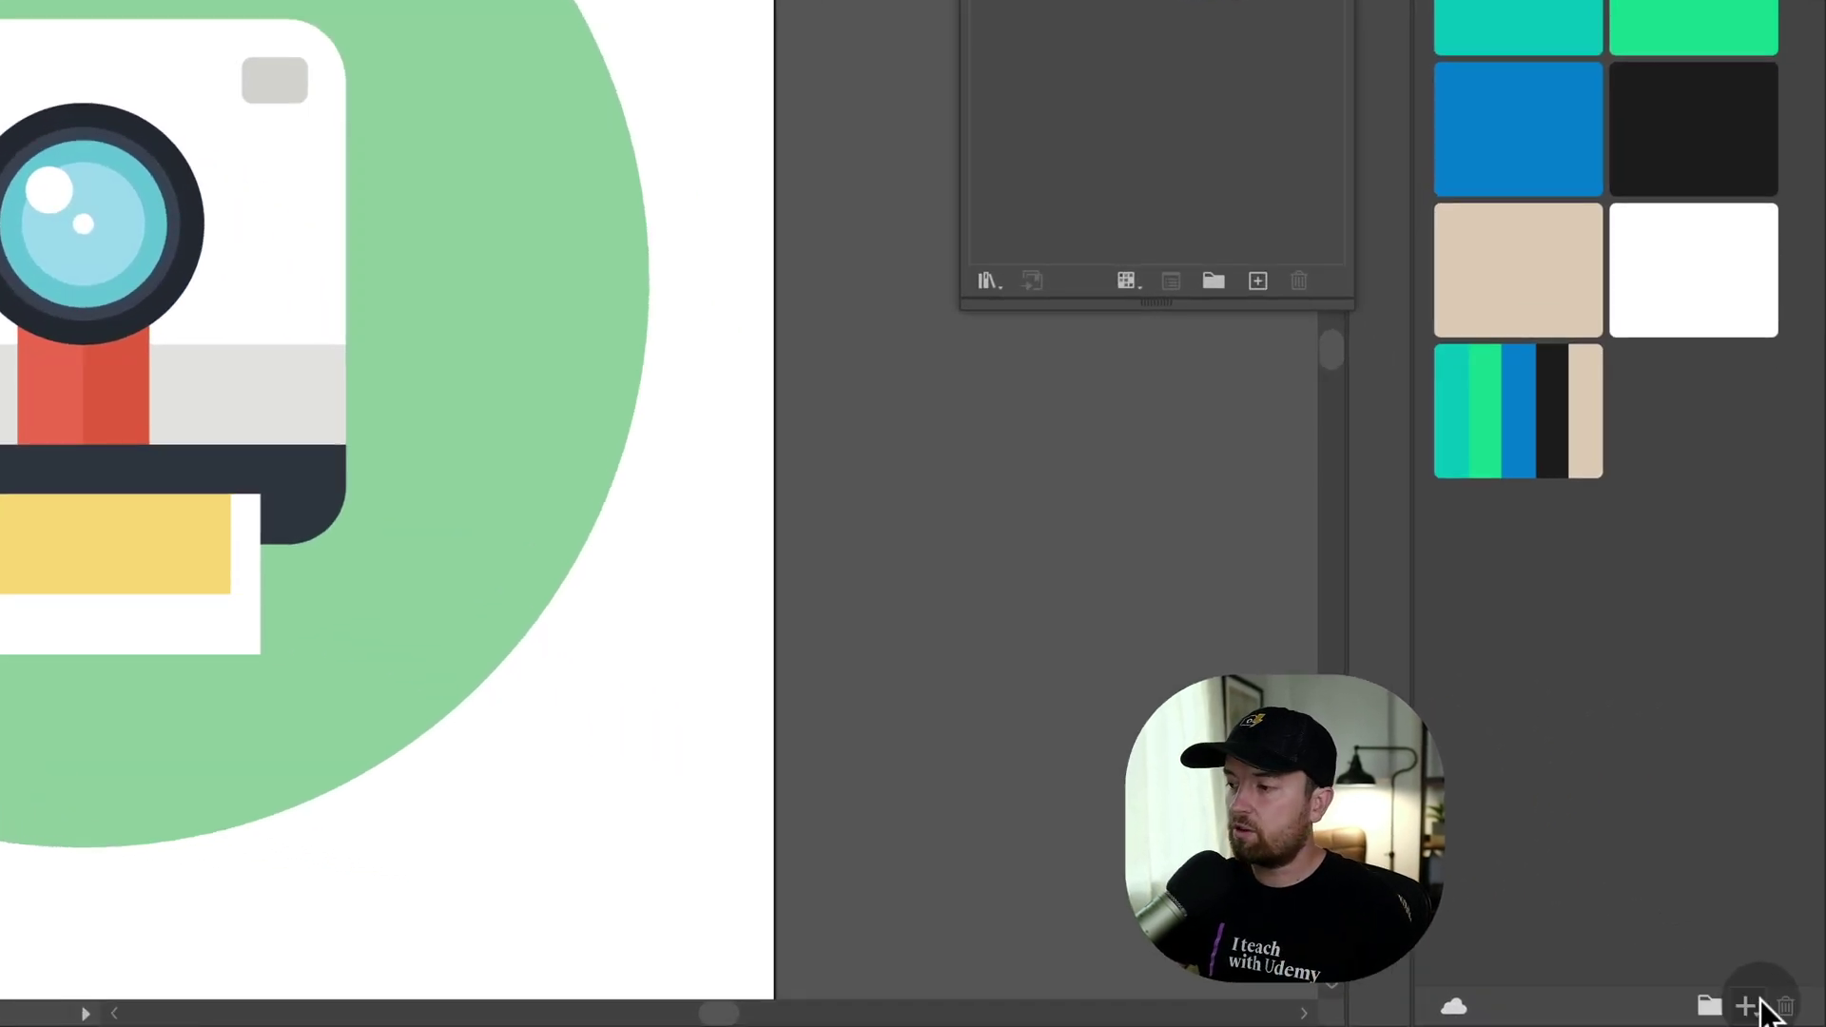
click(1746, 1006)
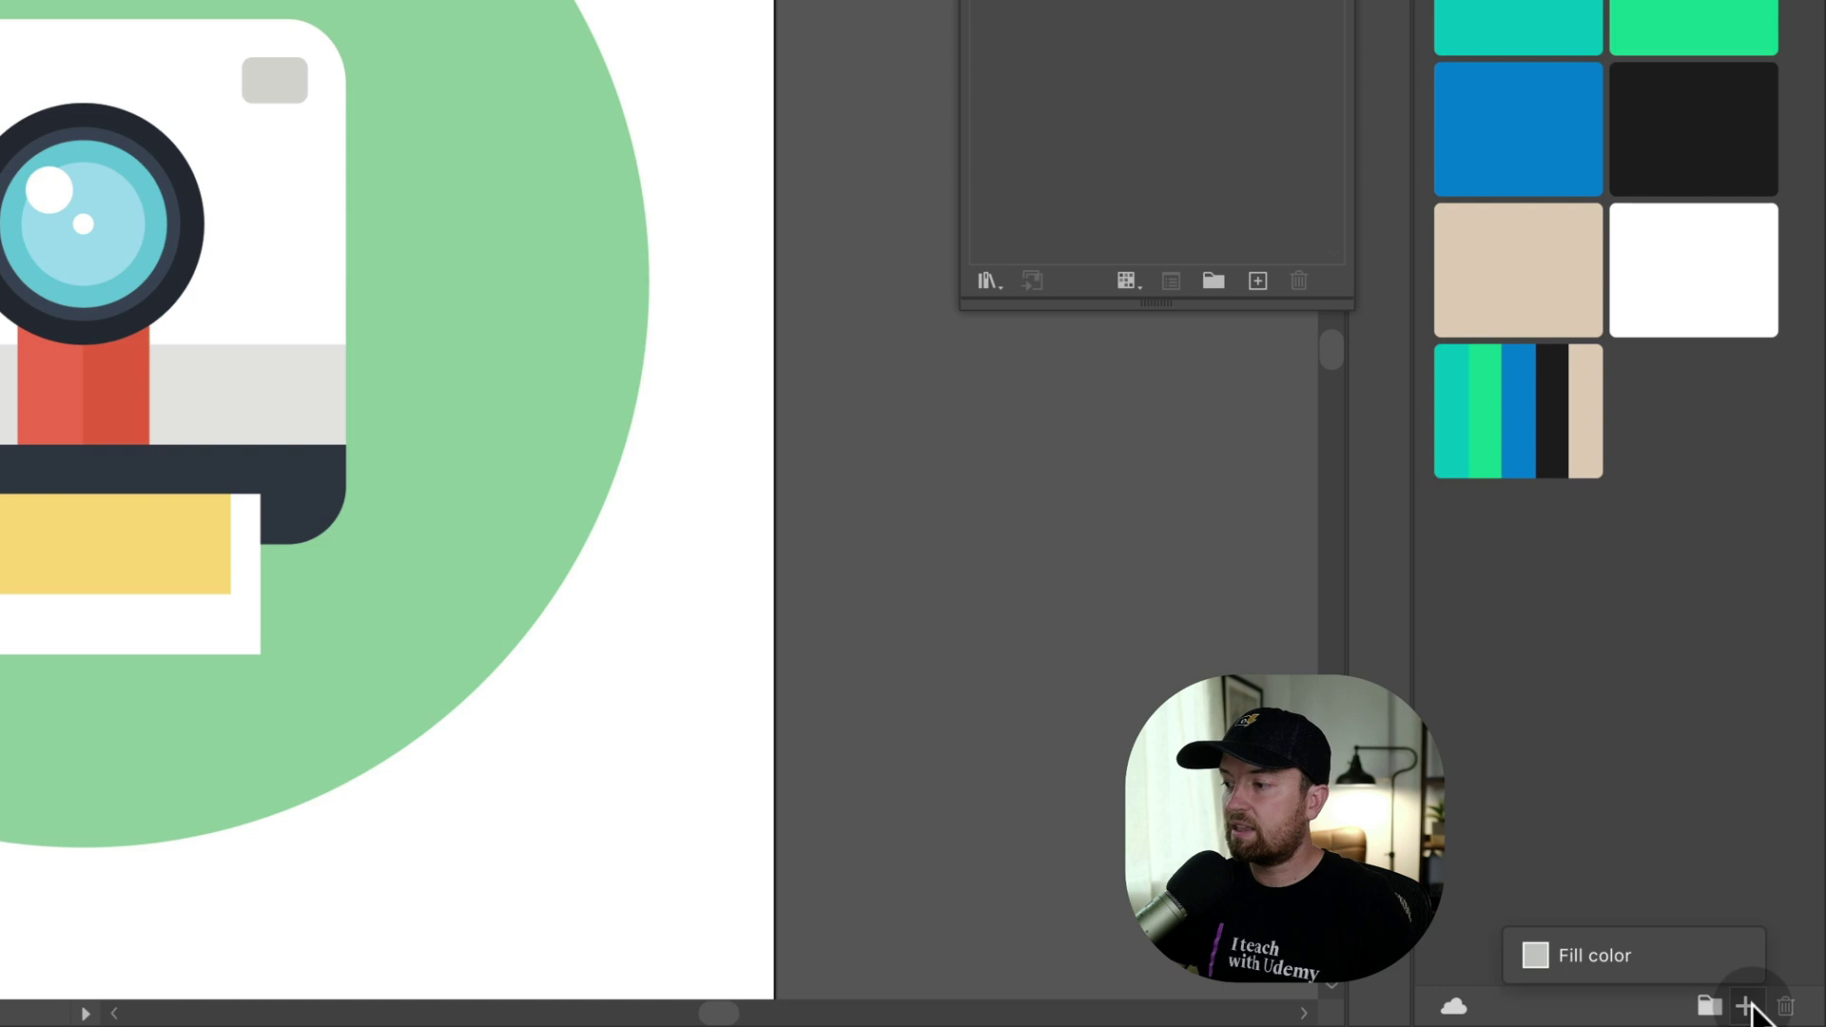
click(1629, 963)
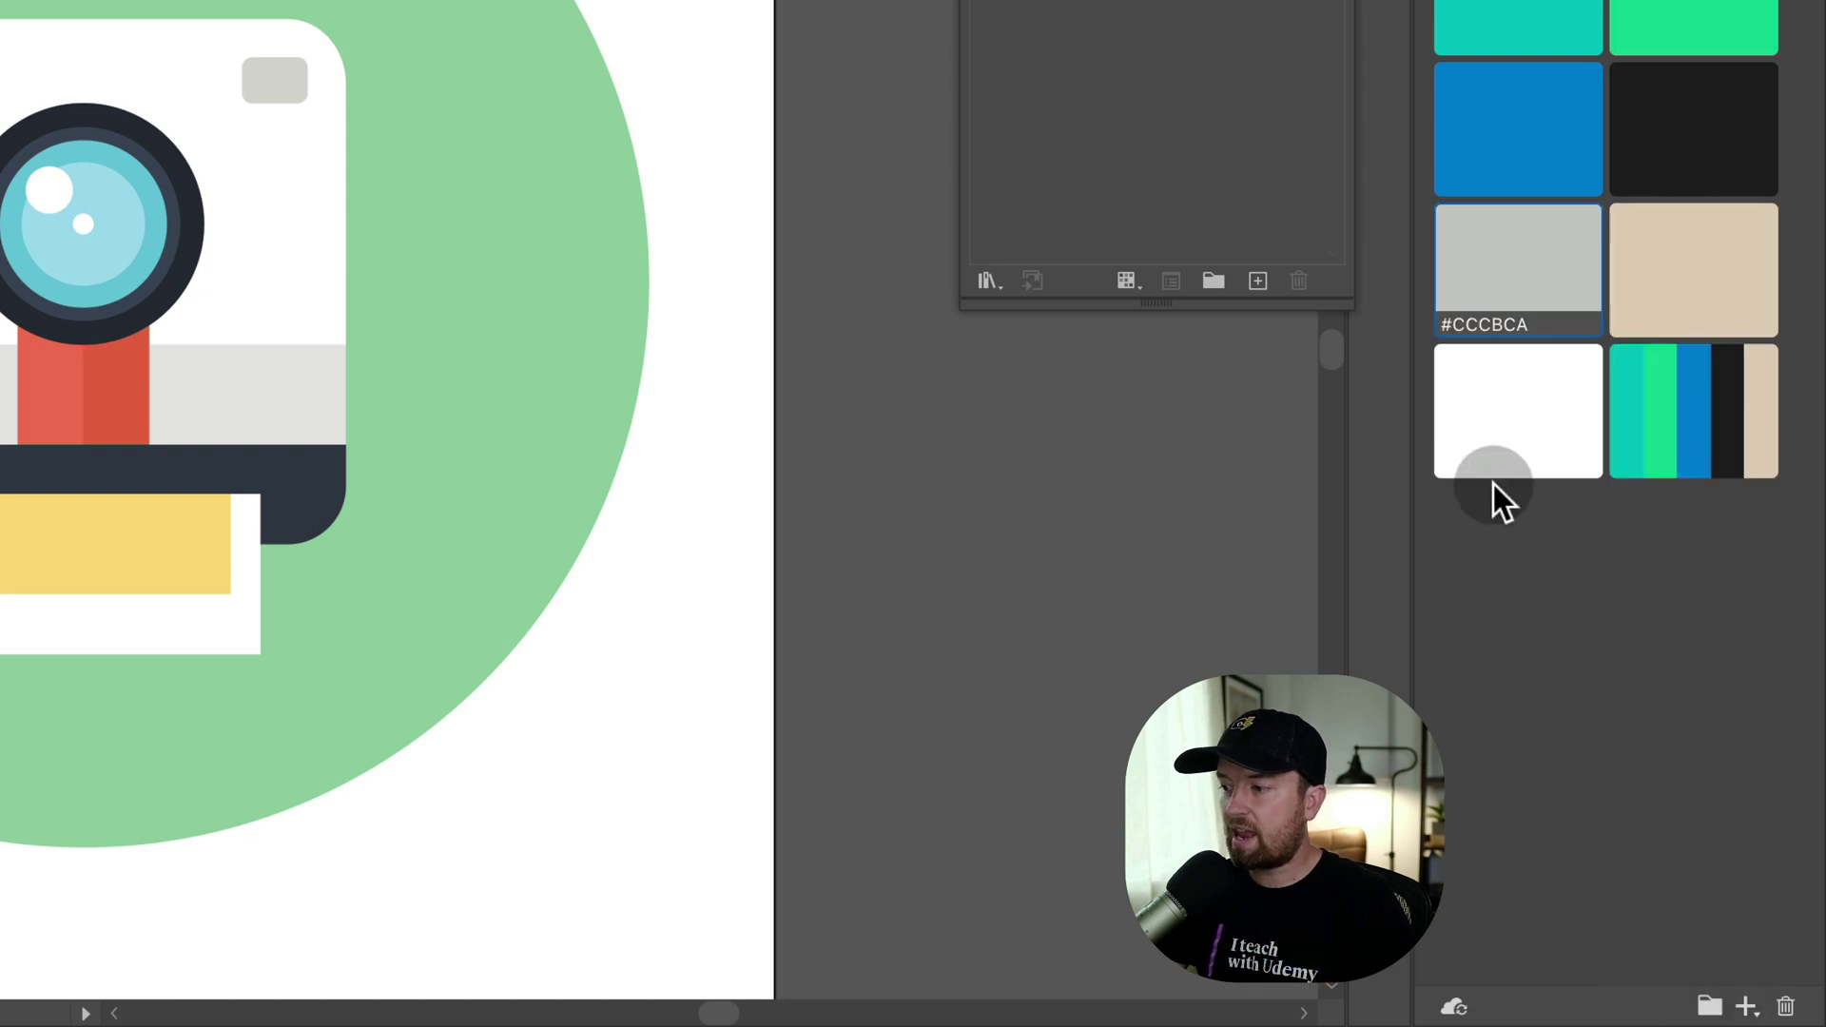
double_click(1504, 273)
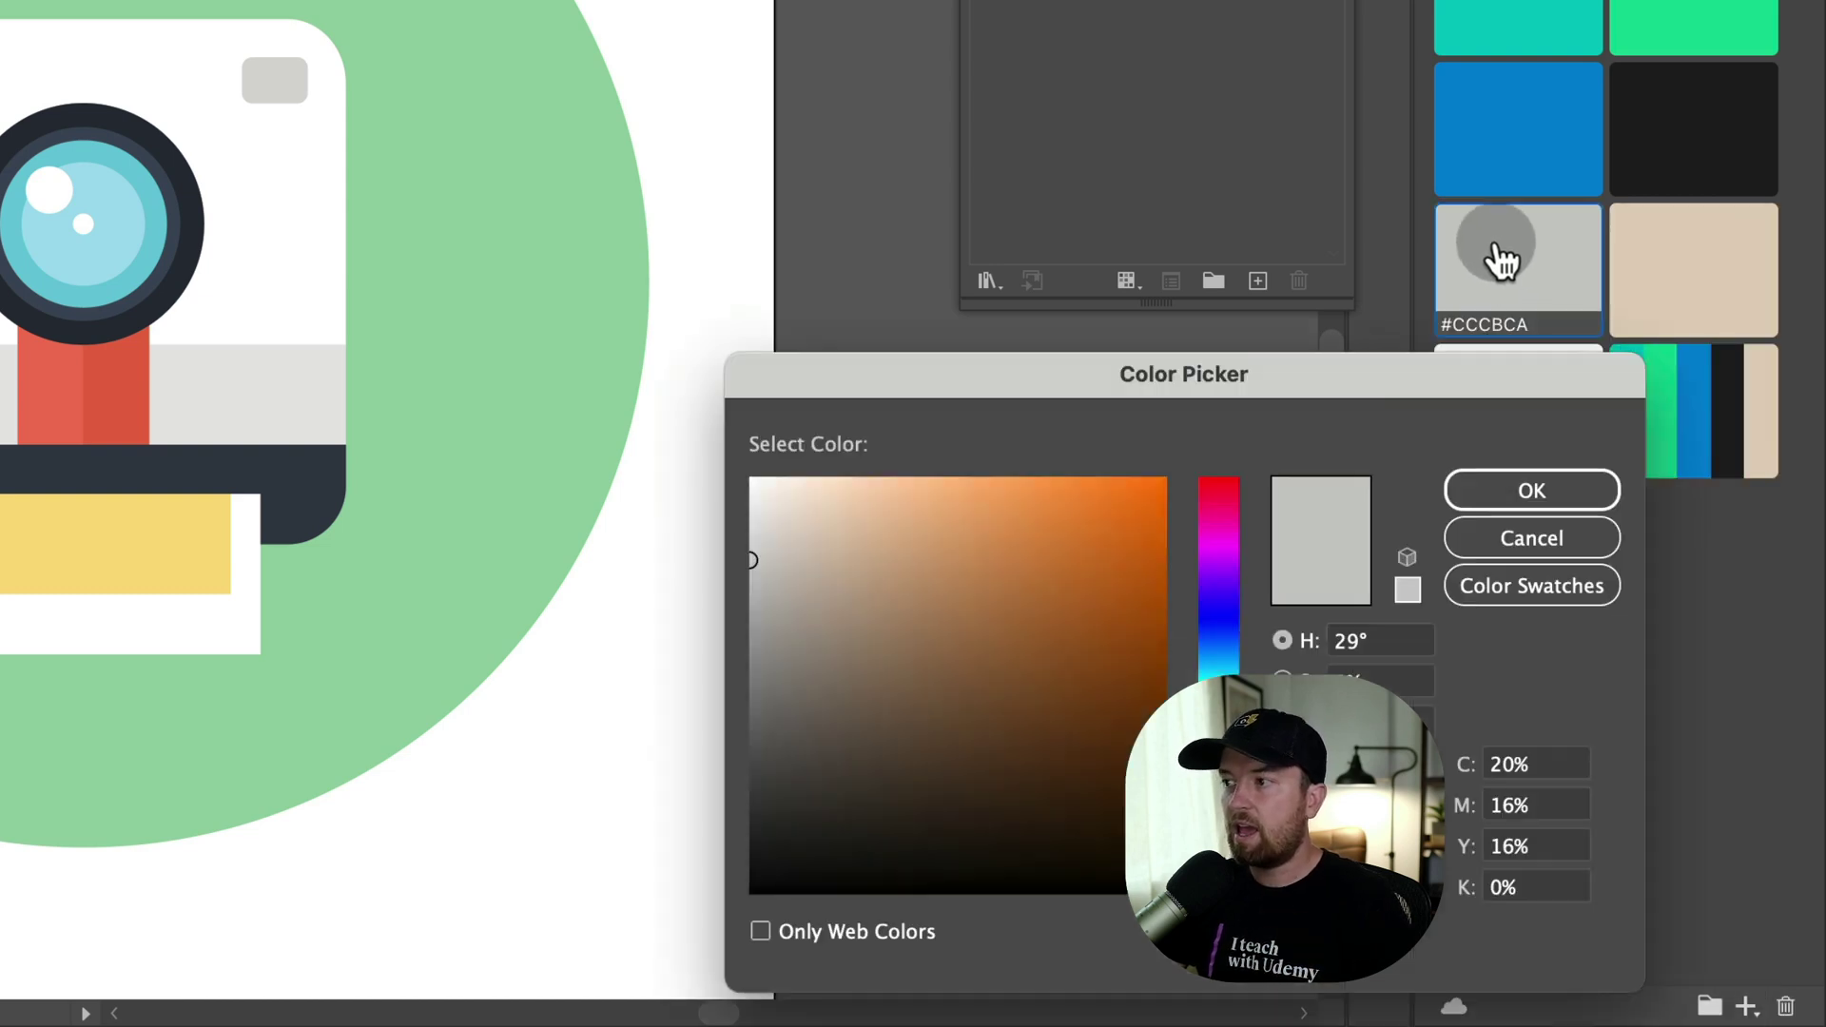
click(1482, 525)
right_click(1487, 257)
click(1608, 688)
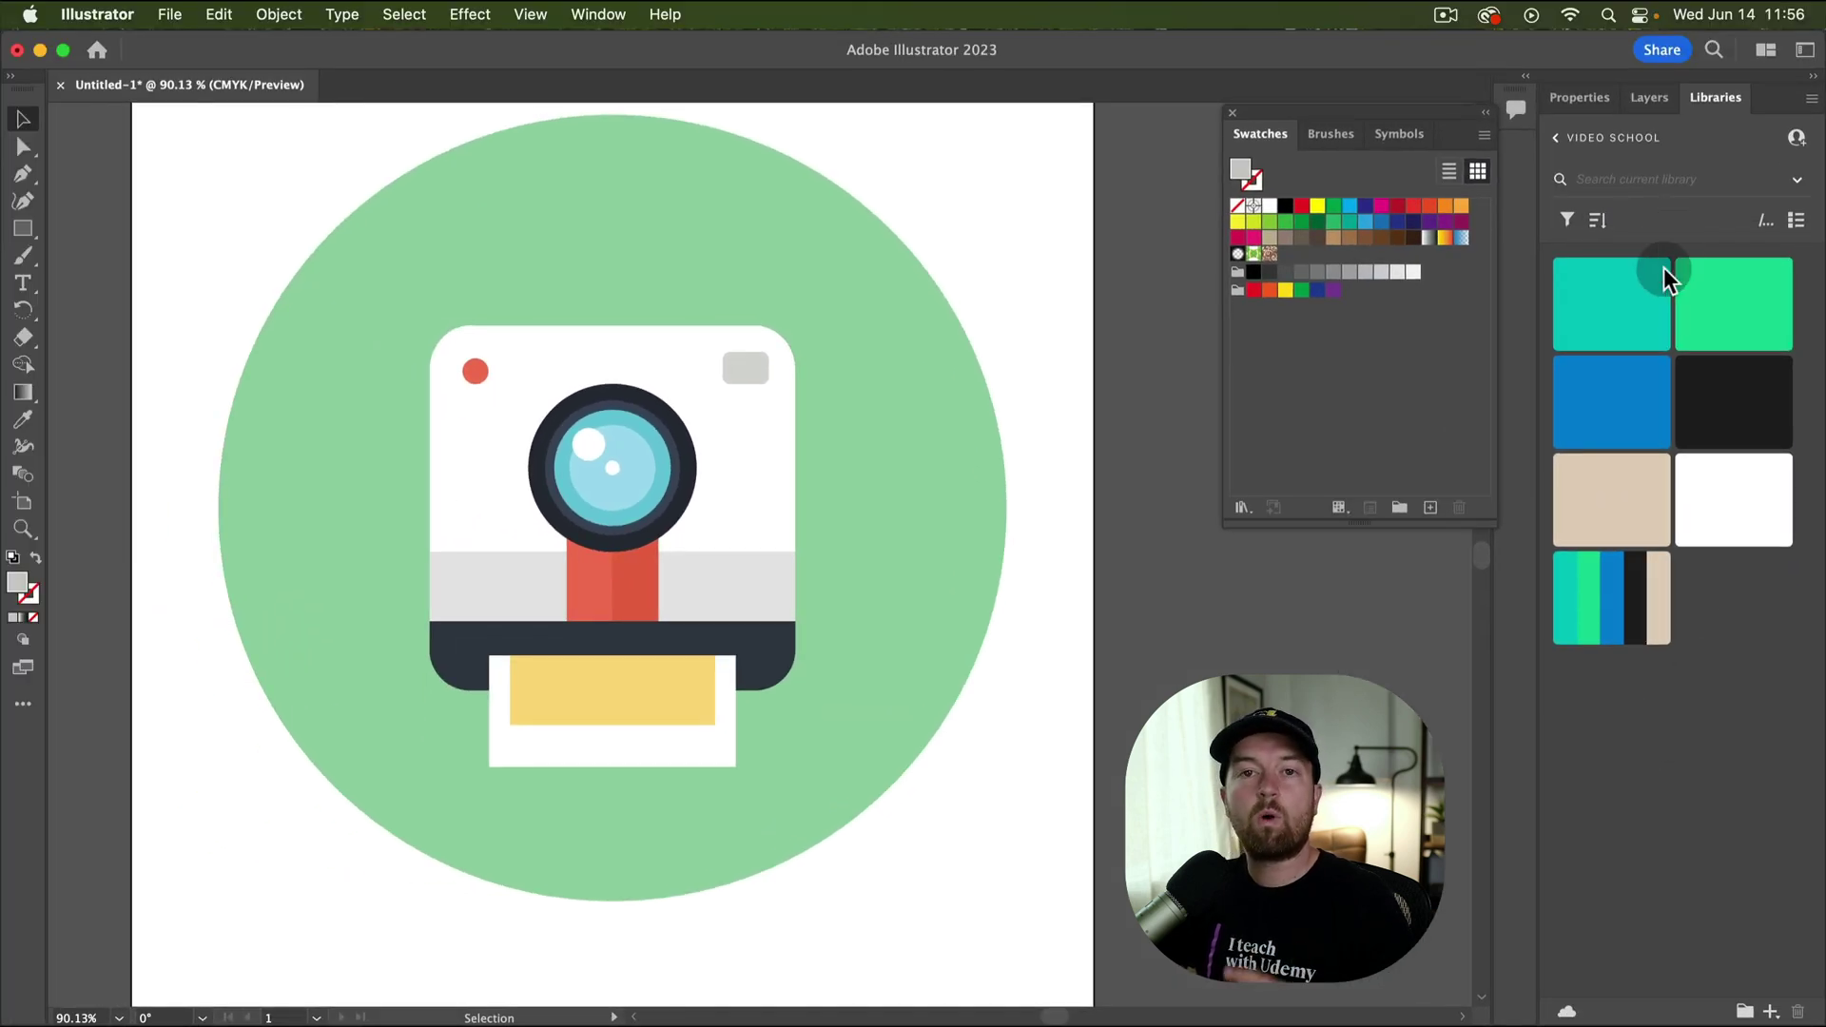
Step: Select the teal, green, blue, black and beige library colours and group them as 'Video School'
shift+click(1731, 297)
shift+click(1630, 421)
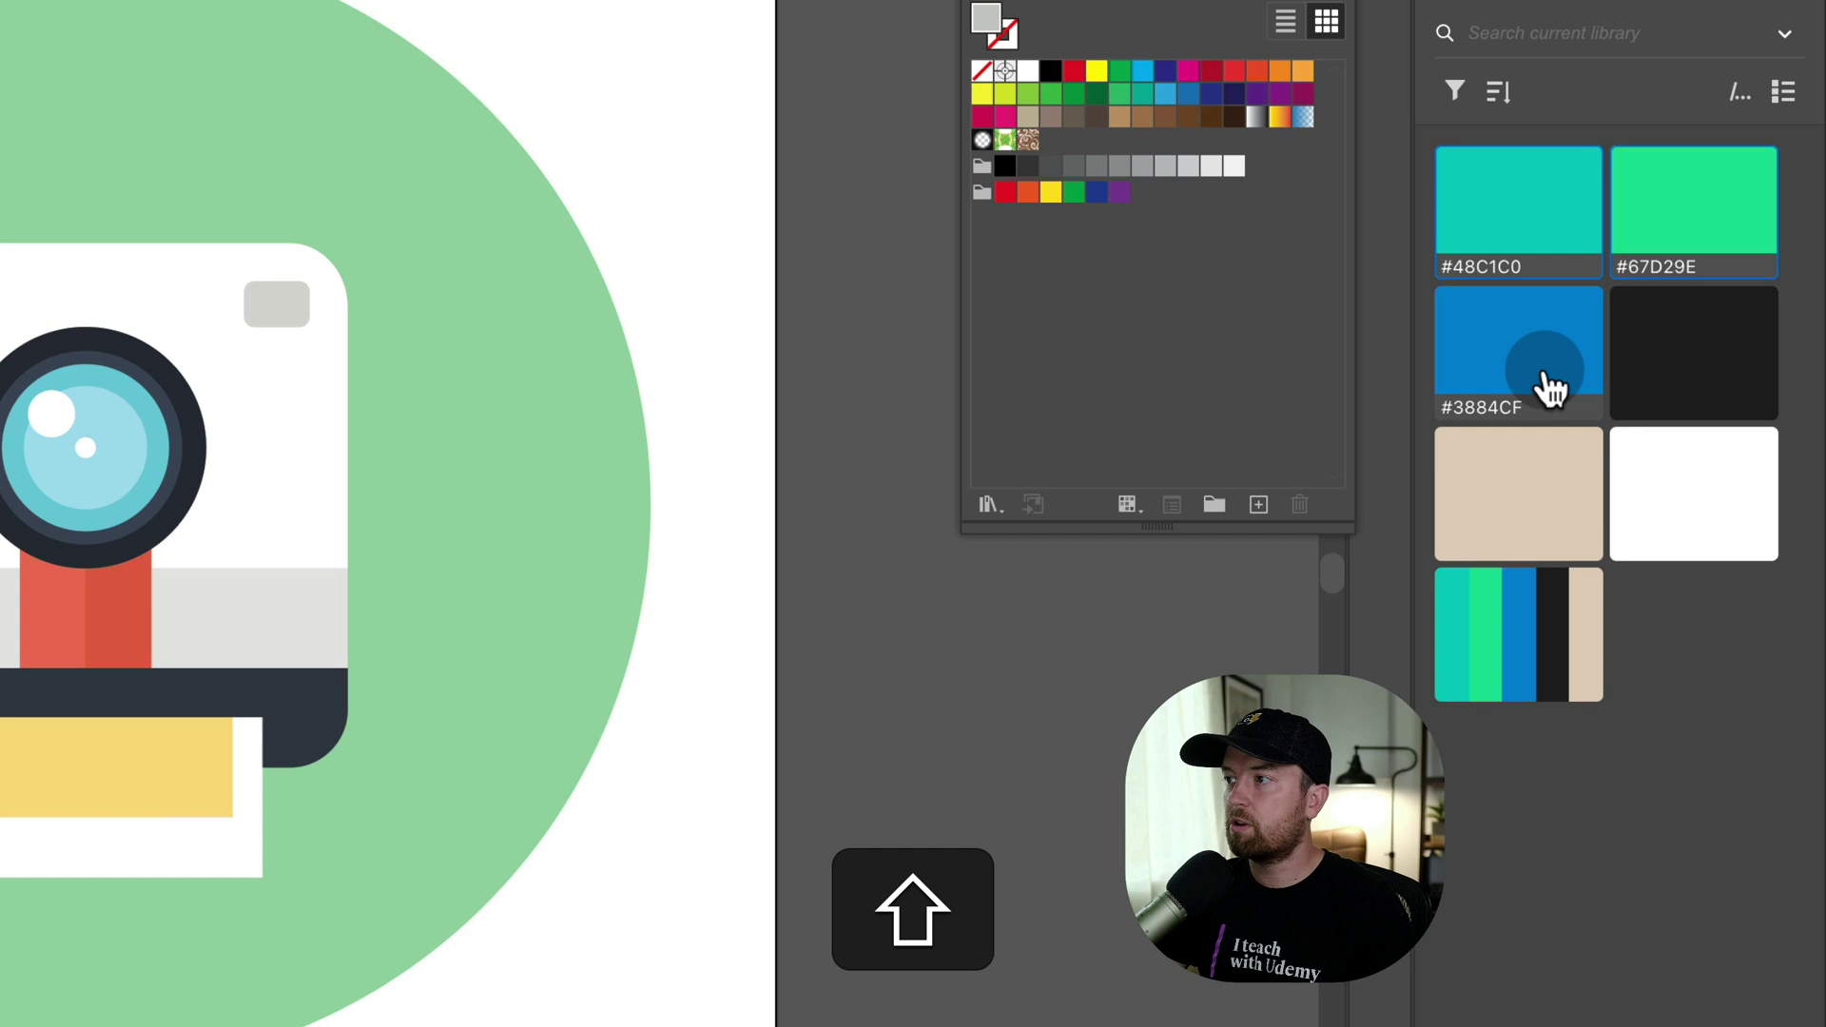
shift+click(1786, 405)
shift+click(1494, 502)
right_click(1497, 481)
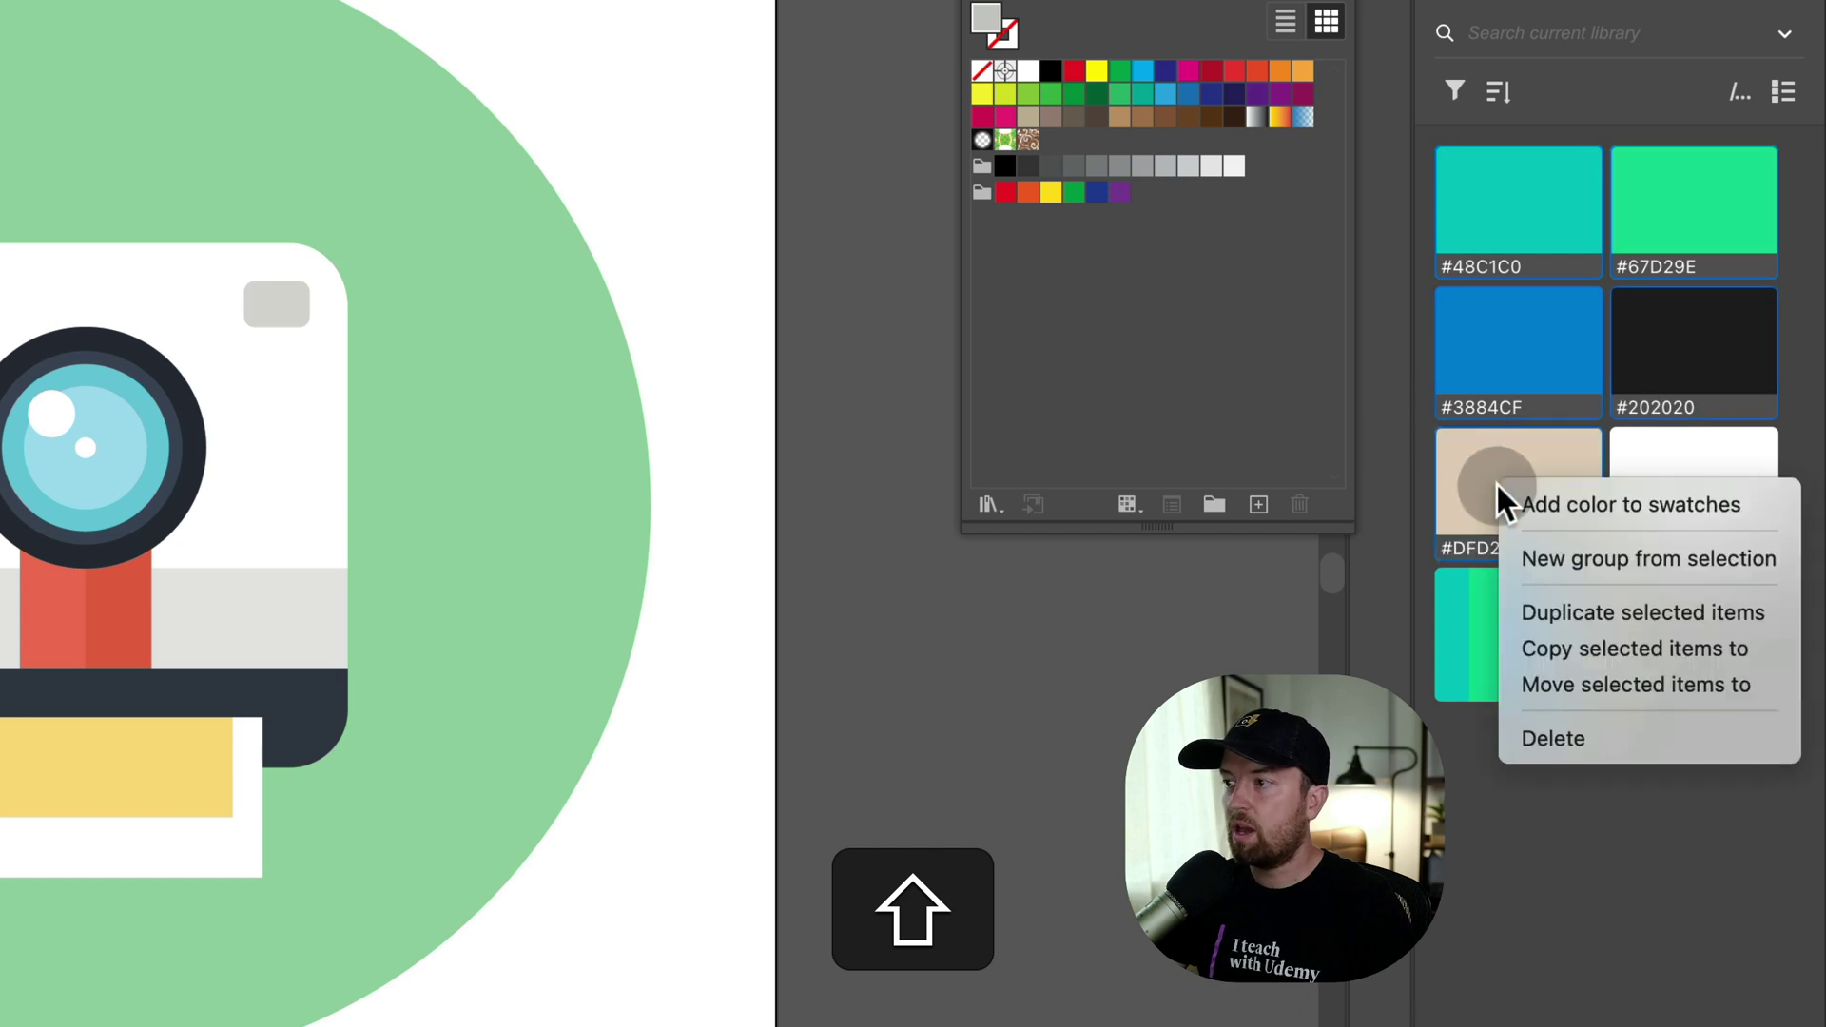
click(1544, 533)
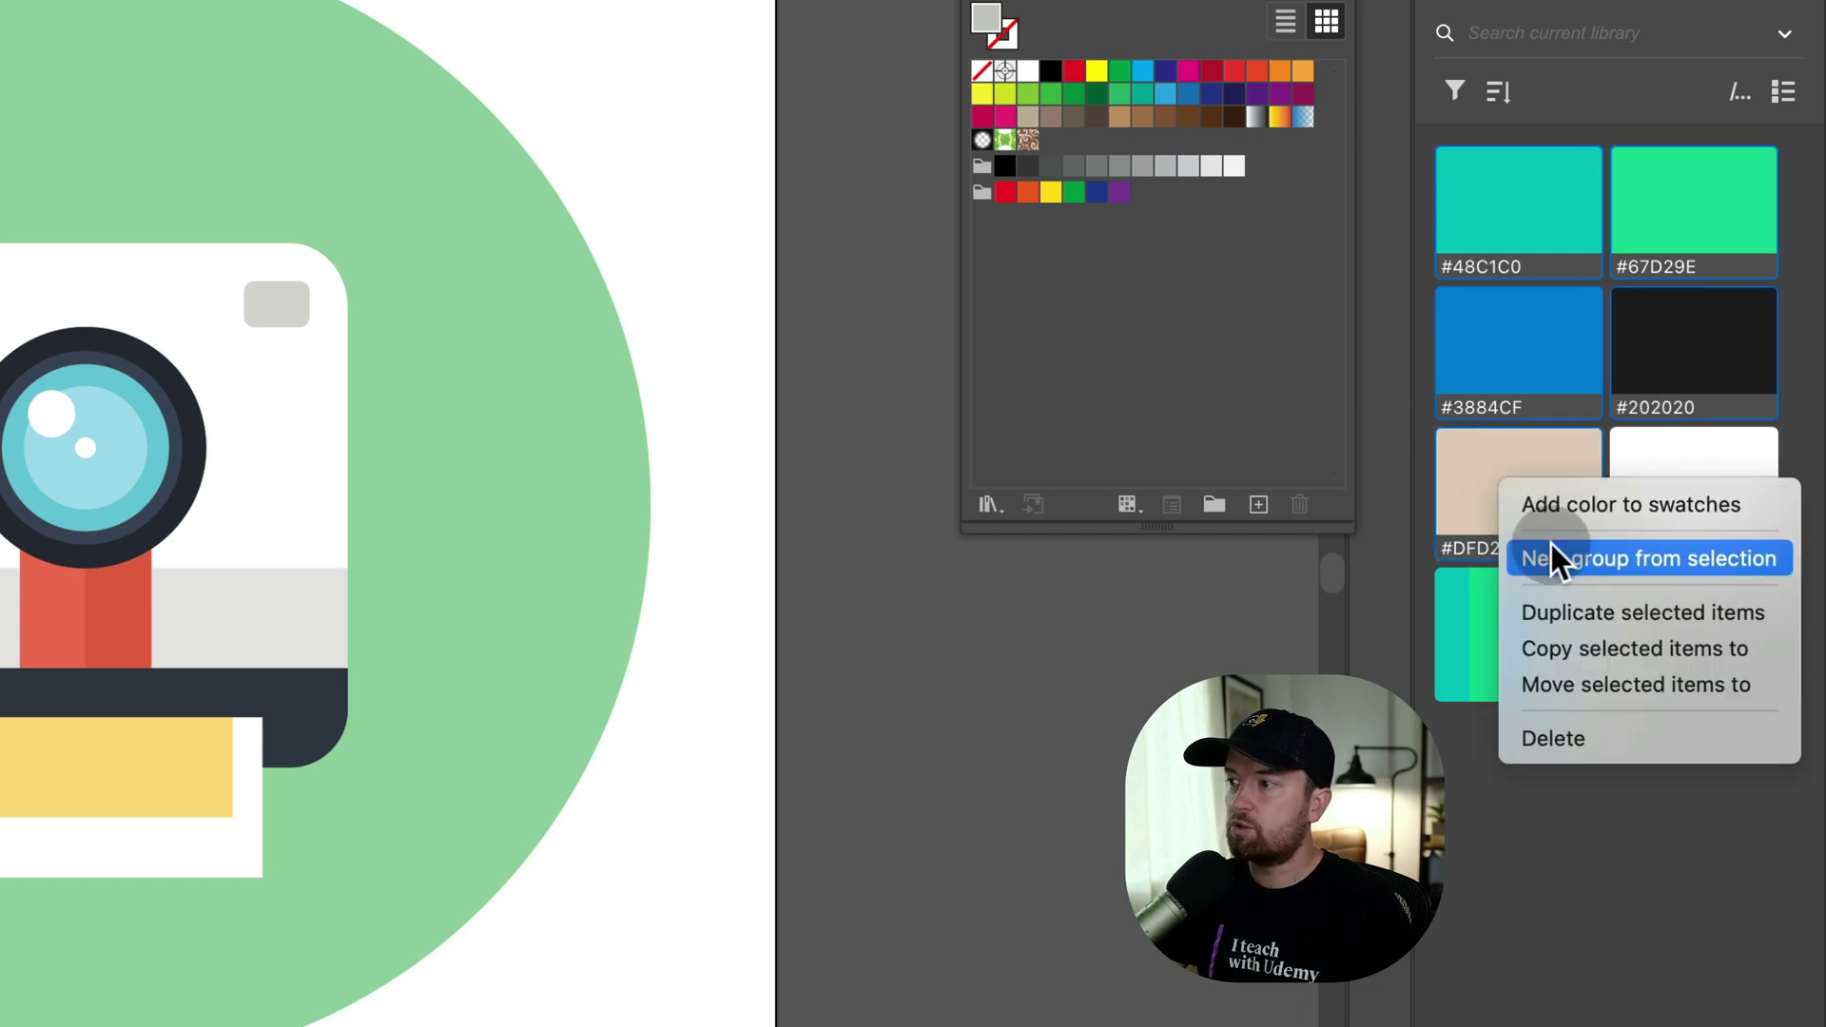
click(1562, 934)
click(1500, 609)
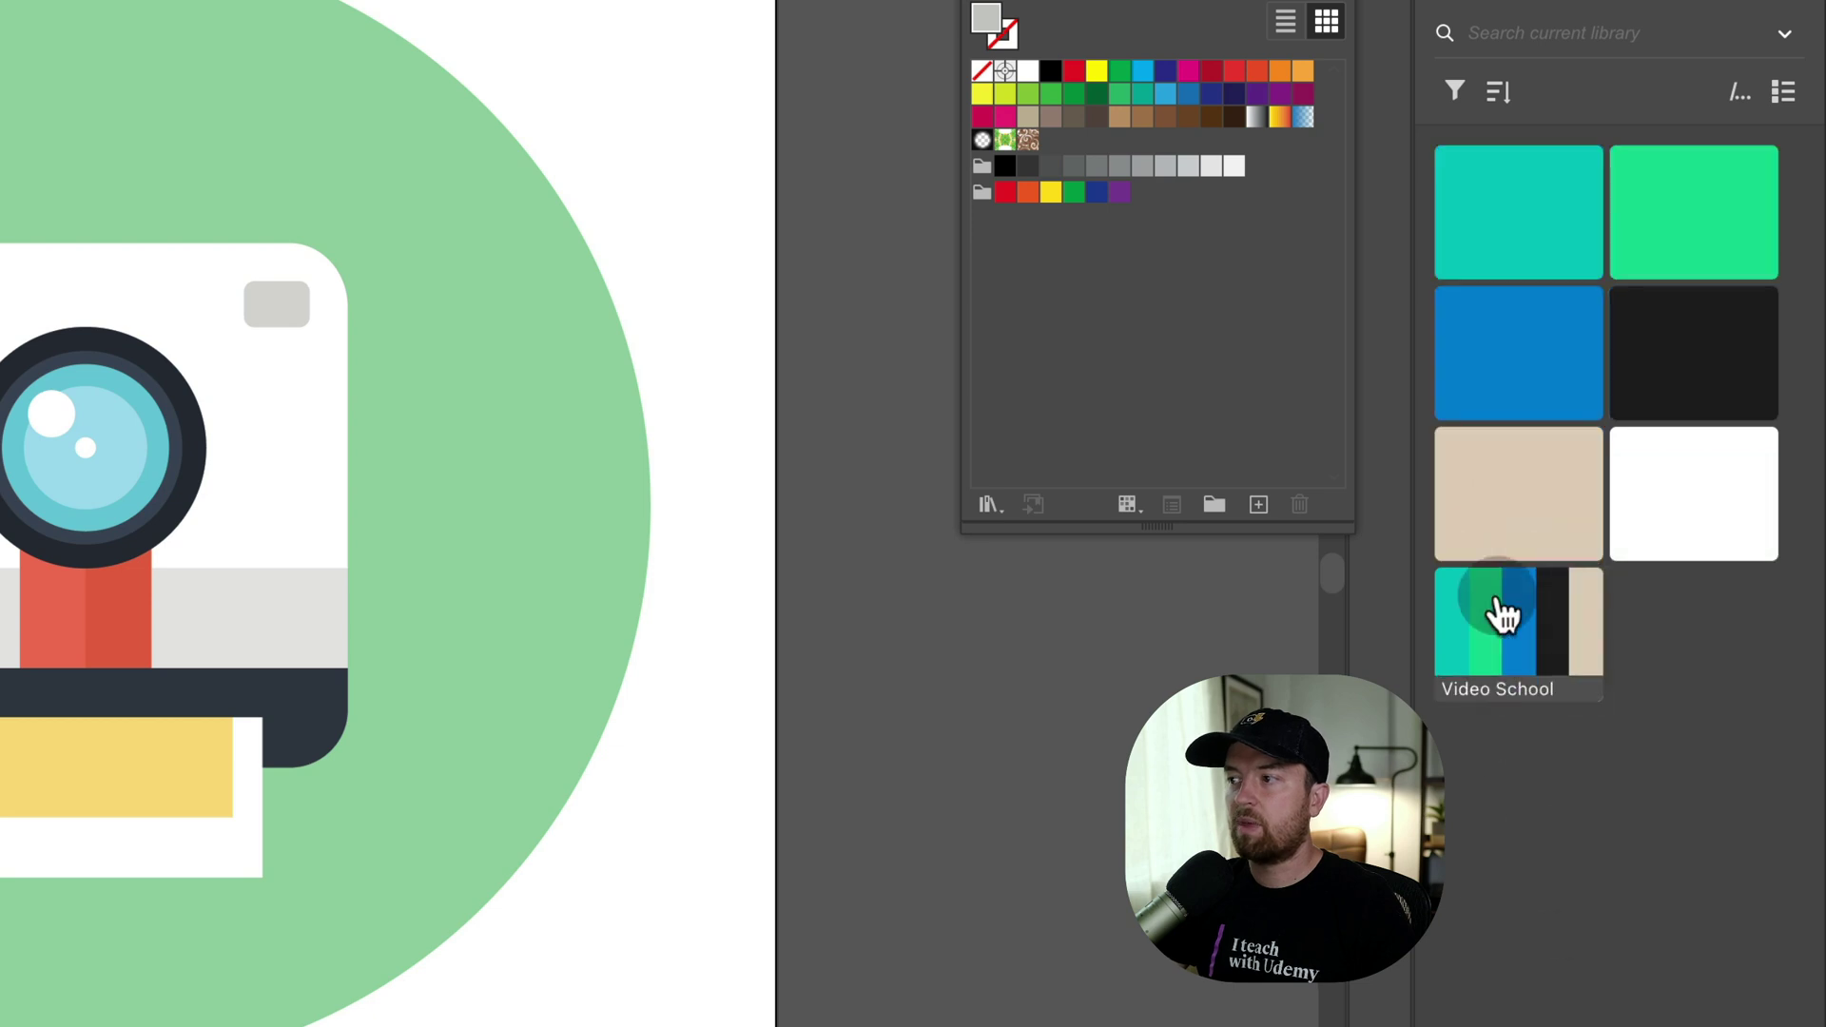
Step: Add the Video School library group to the document swatches with Add theme to swatches
right_click(1499, 599)
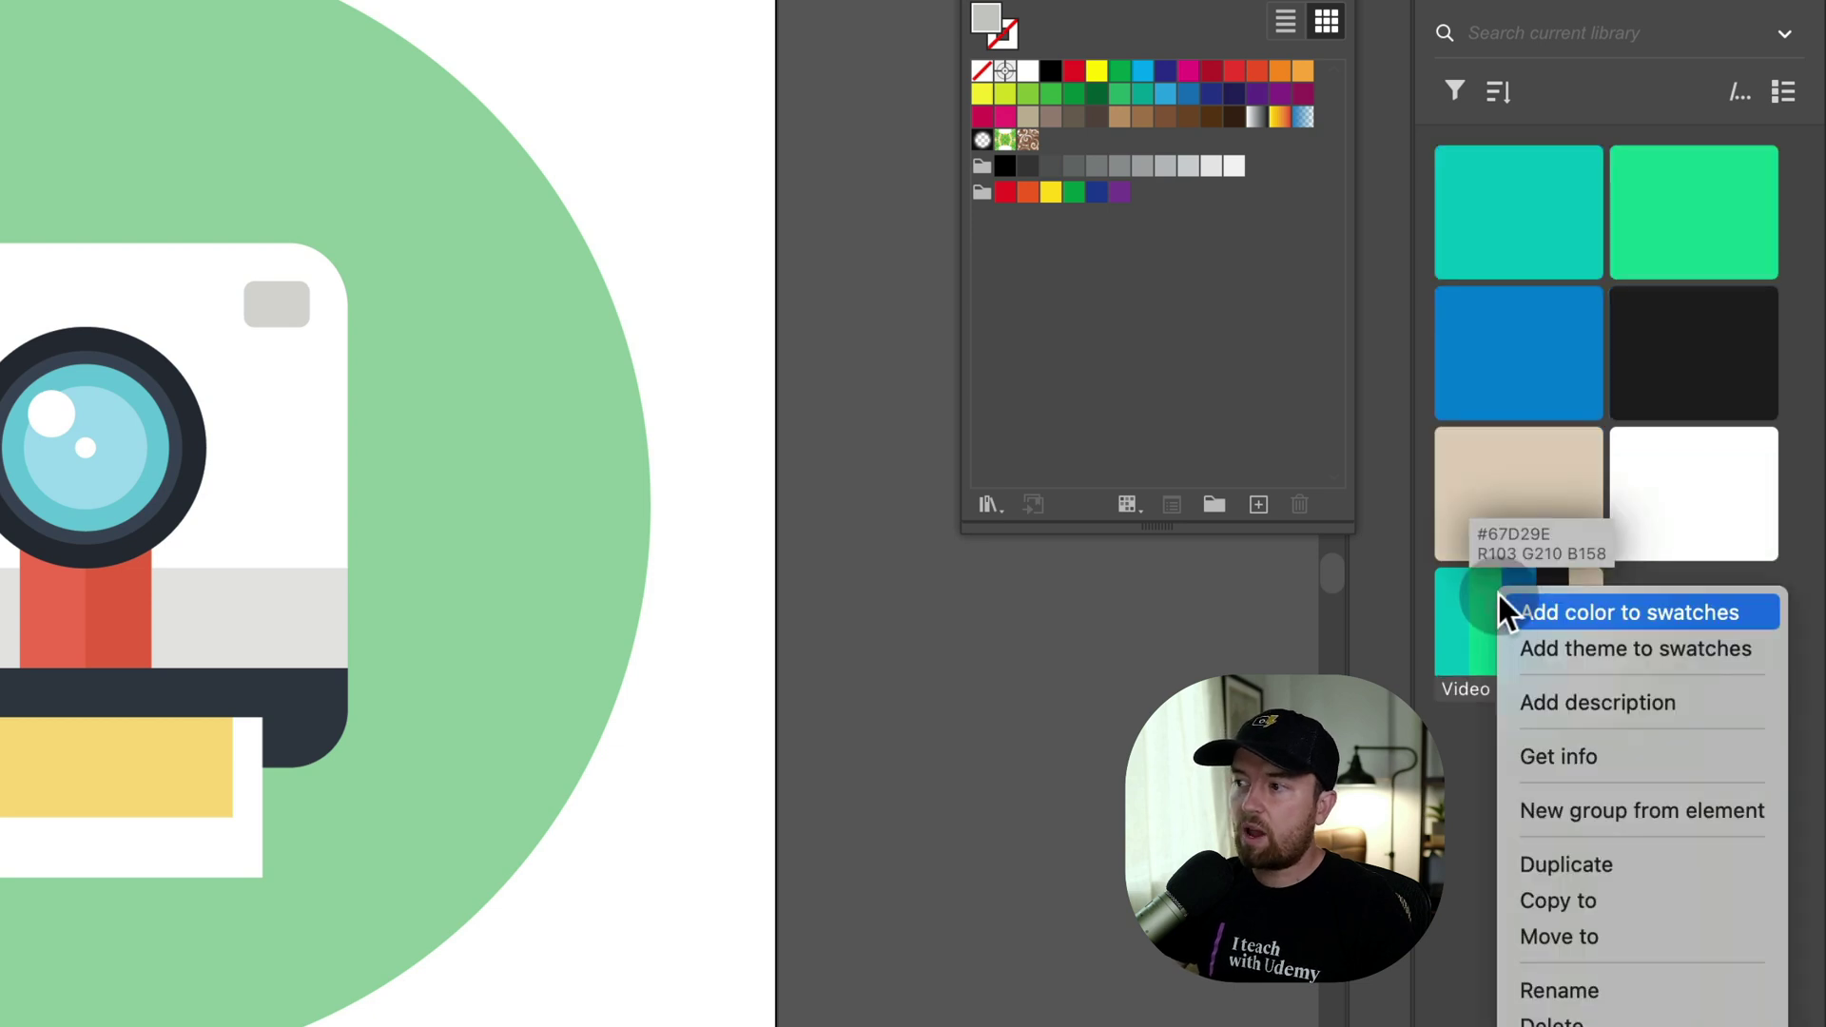
click(1554, 648)
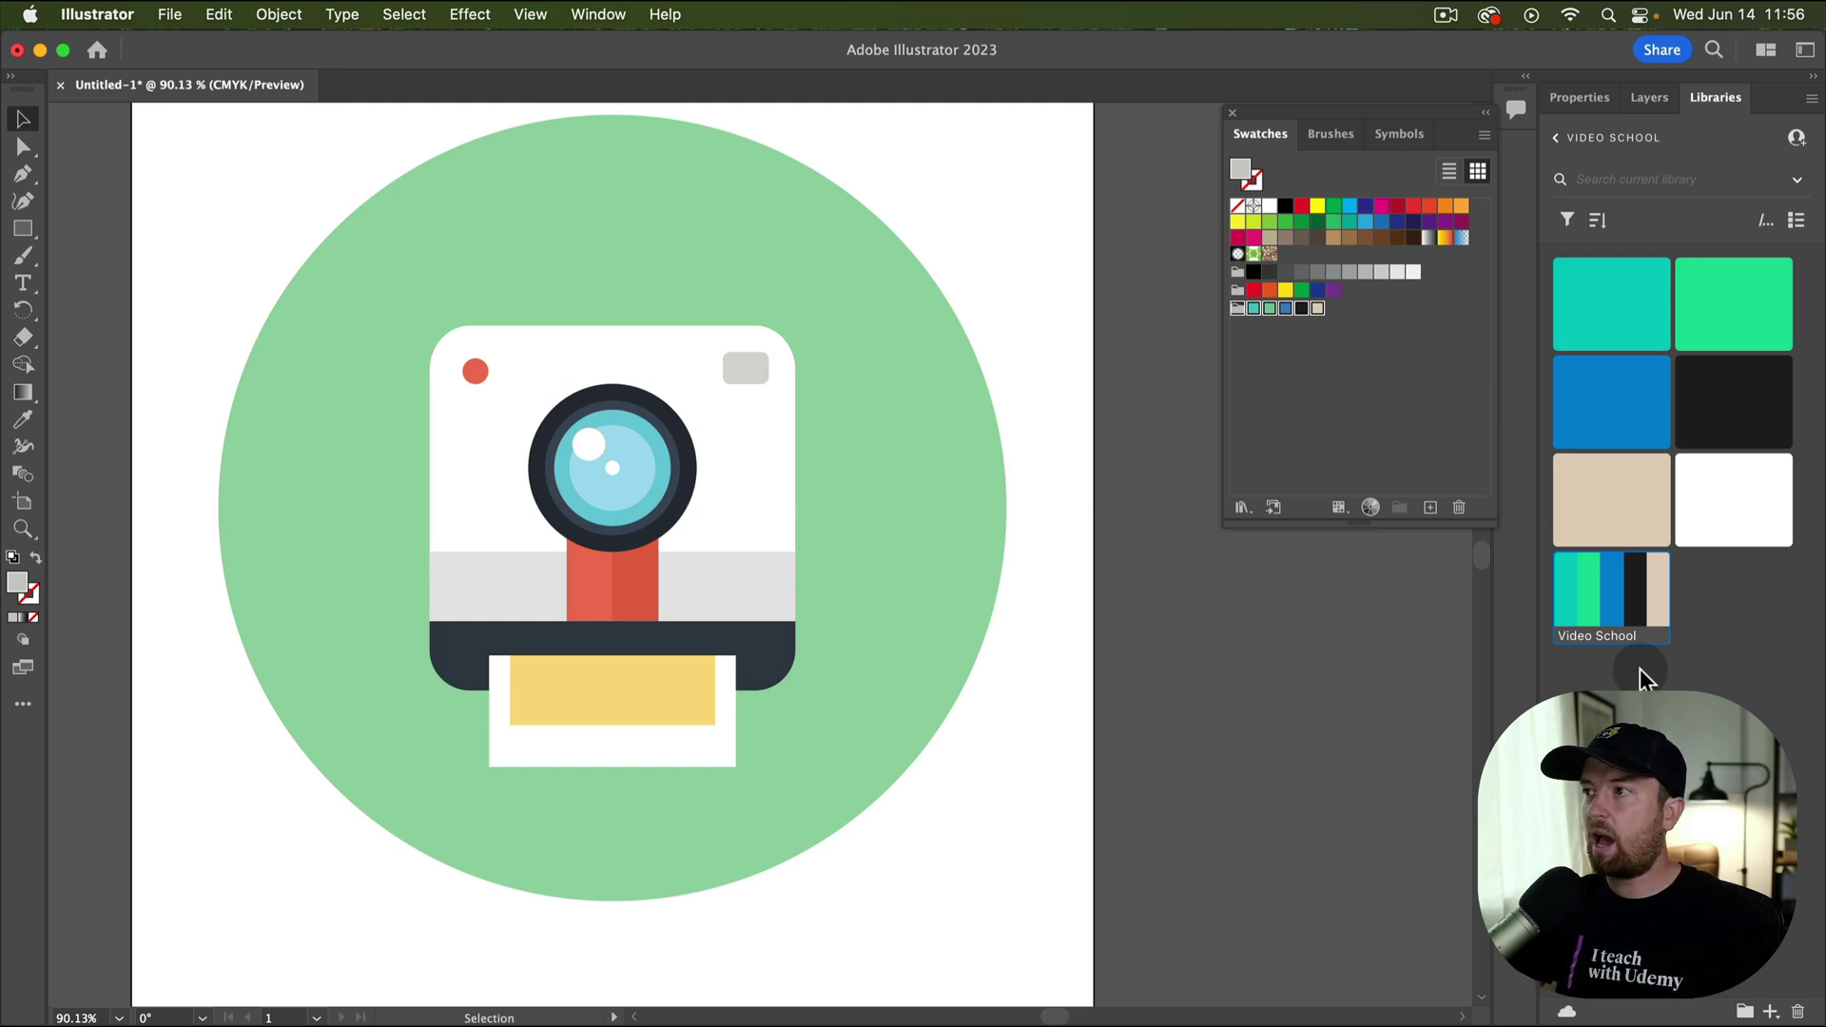
click(1277, 371)
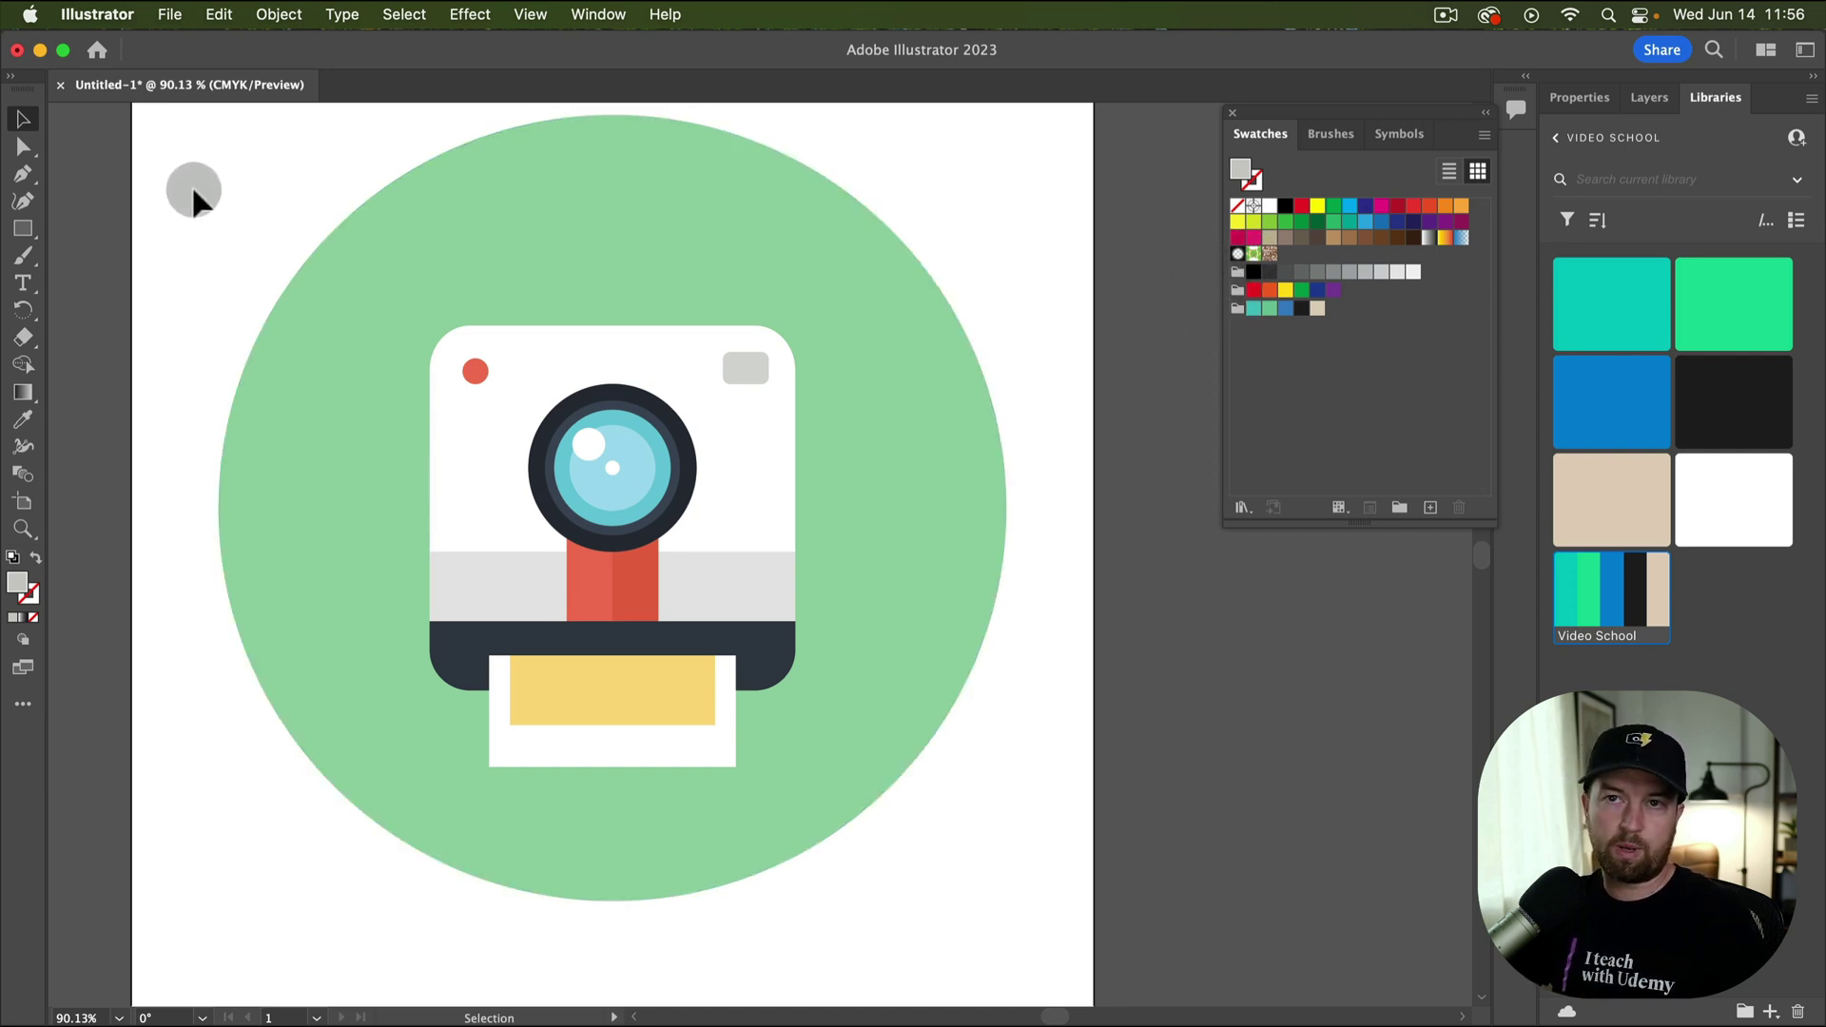
Step: Select all of the camera icon and open Recolor Artwork via Generative Recolor's Advanced Options
click(1649, 97)
key(super+a)
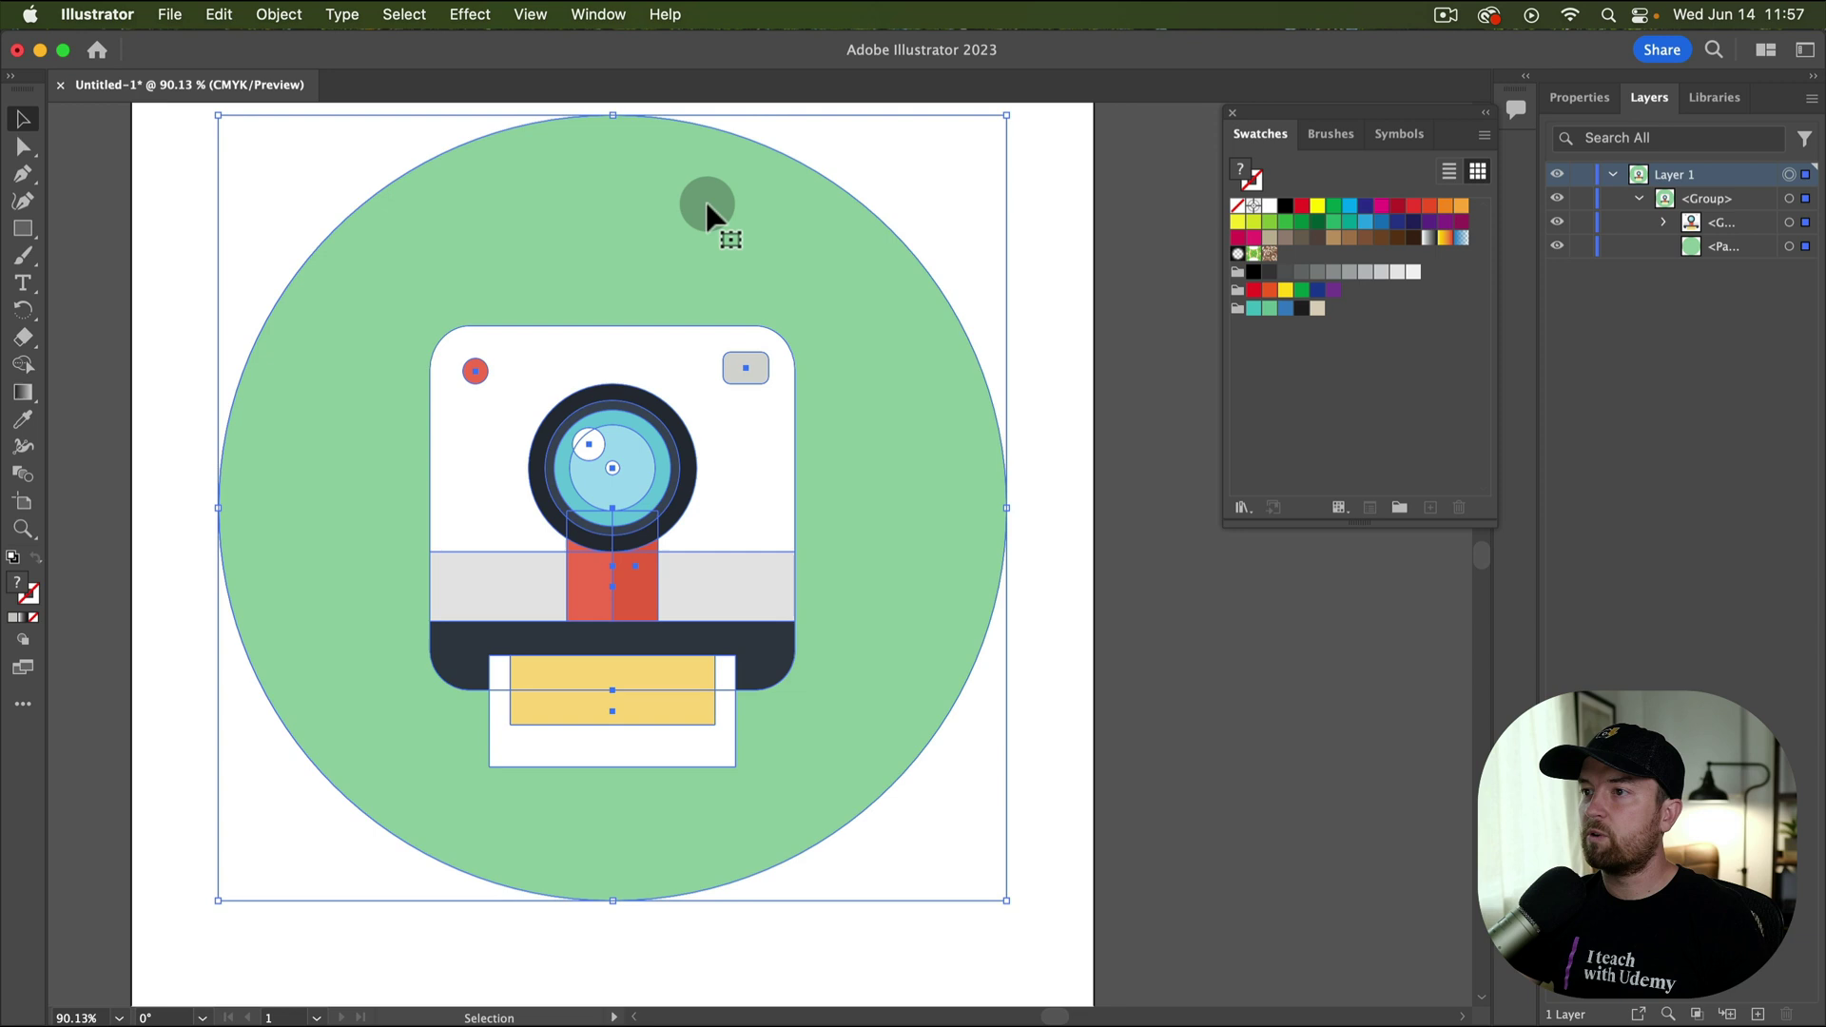
click(211, 14)
mouse_move(342, 465)
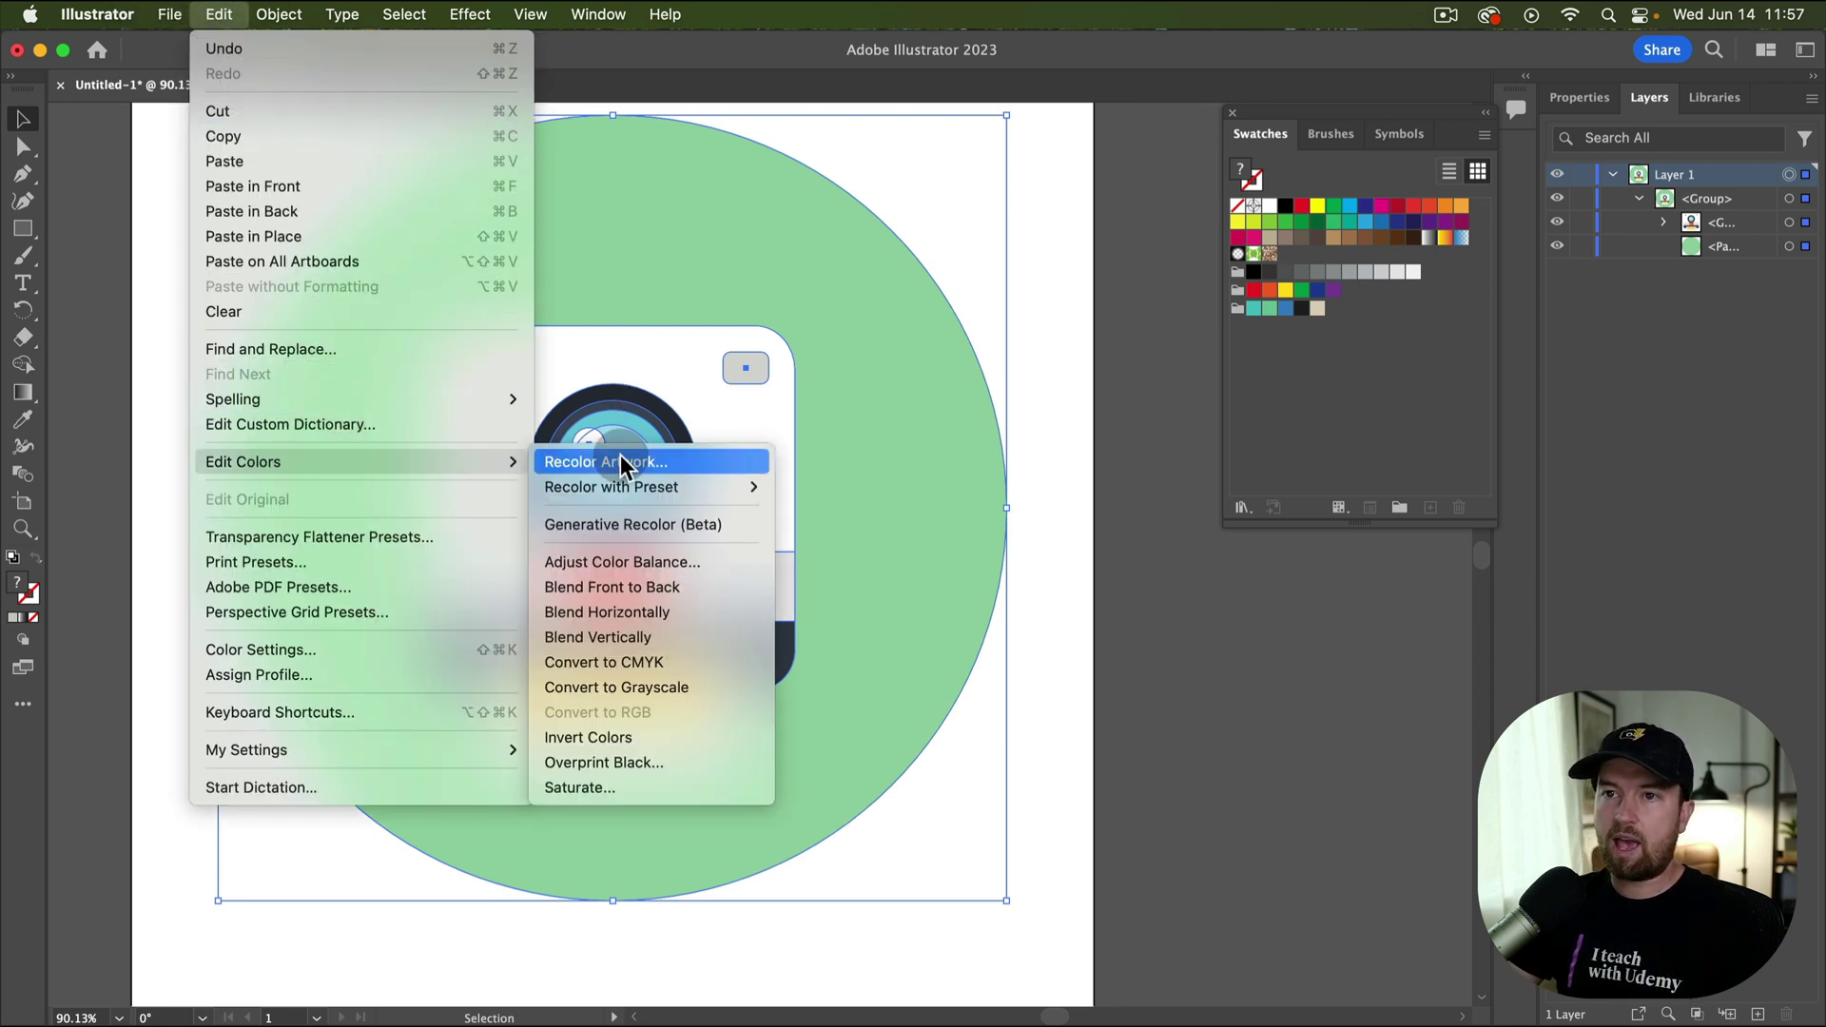
click(667, 522)
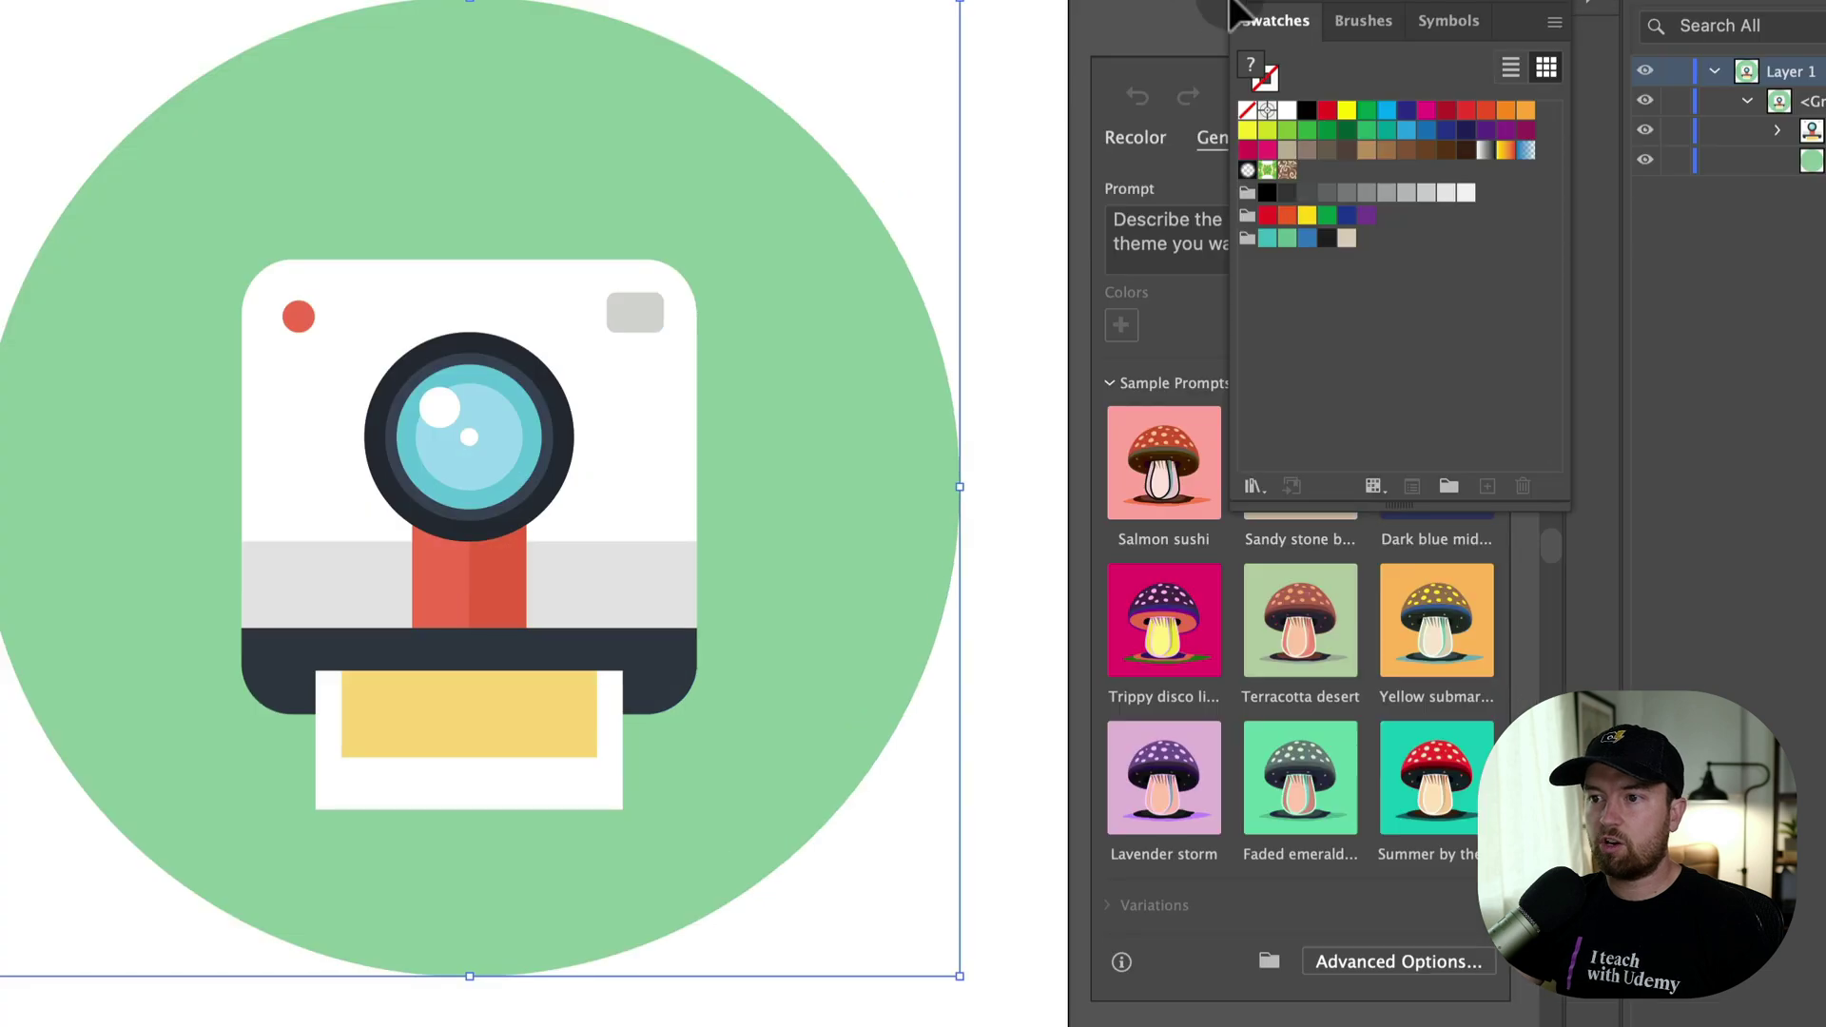
click(1391, 961)
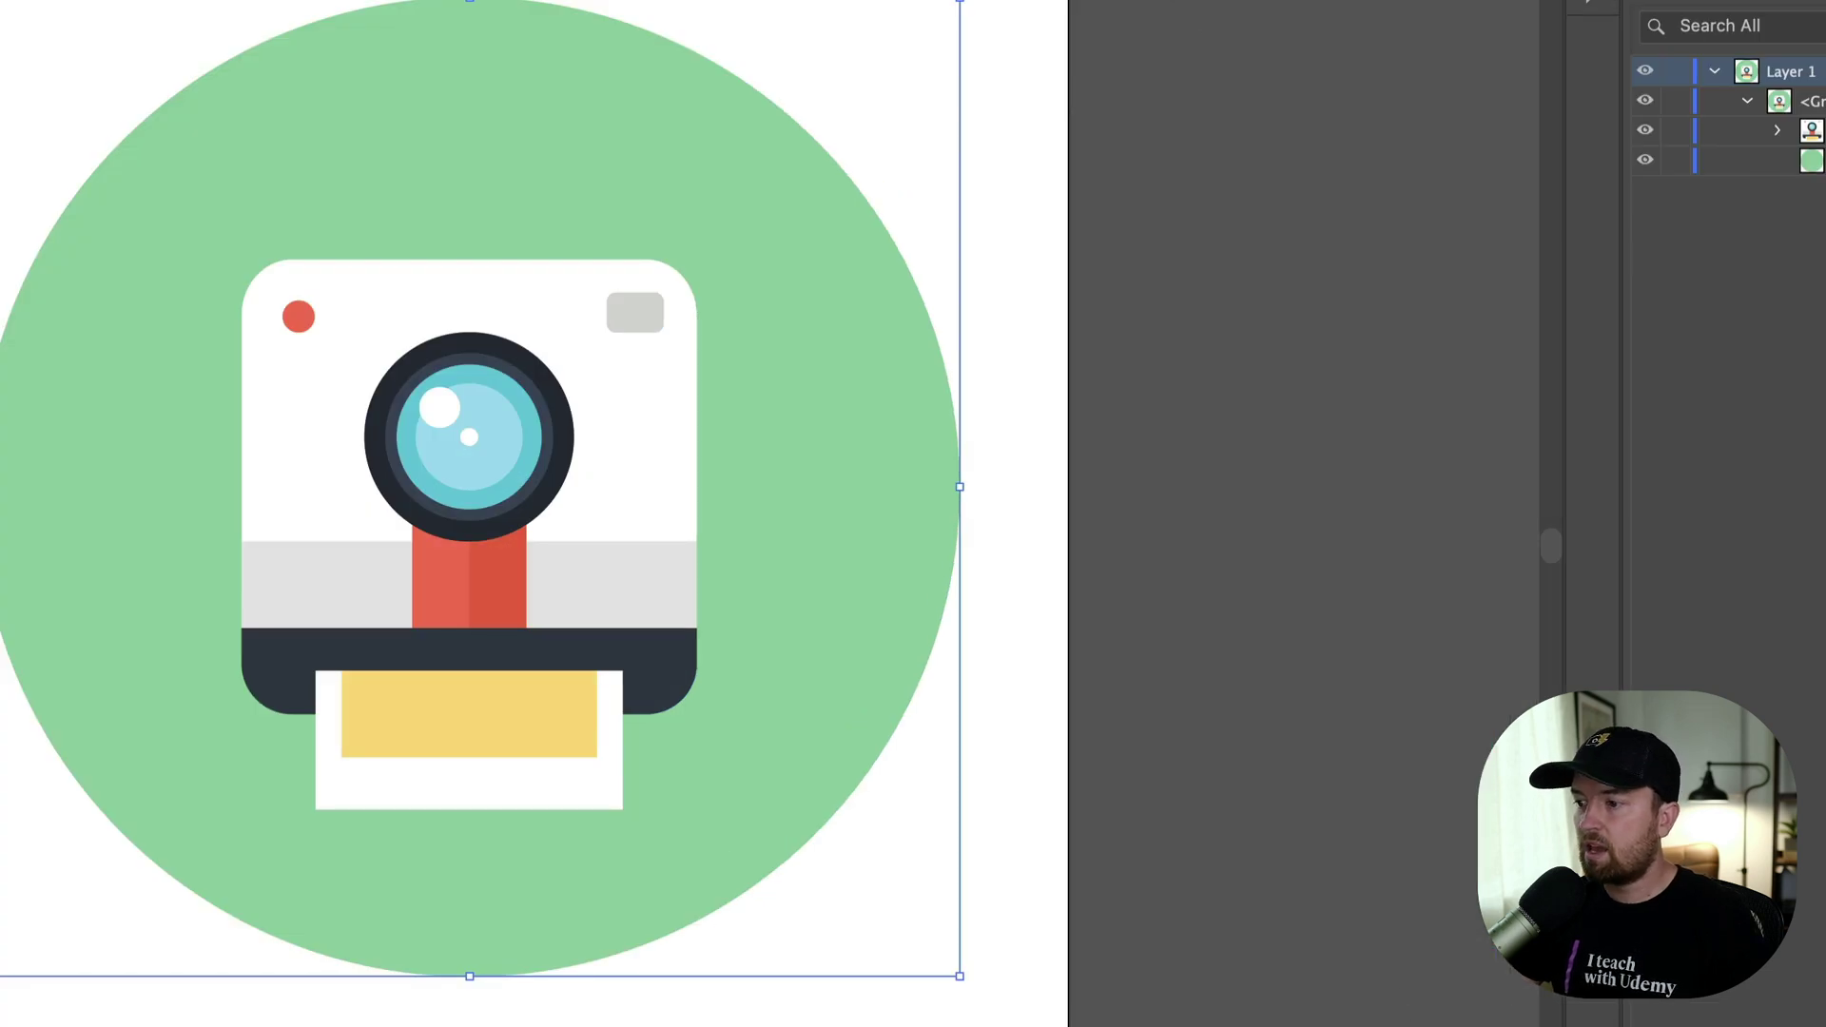
drag(1265, 89, 1507, 82)
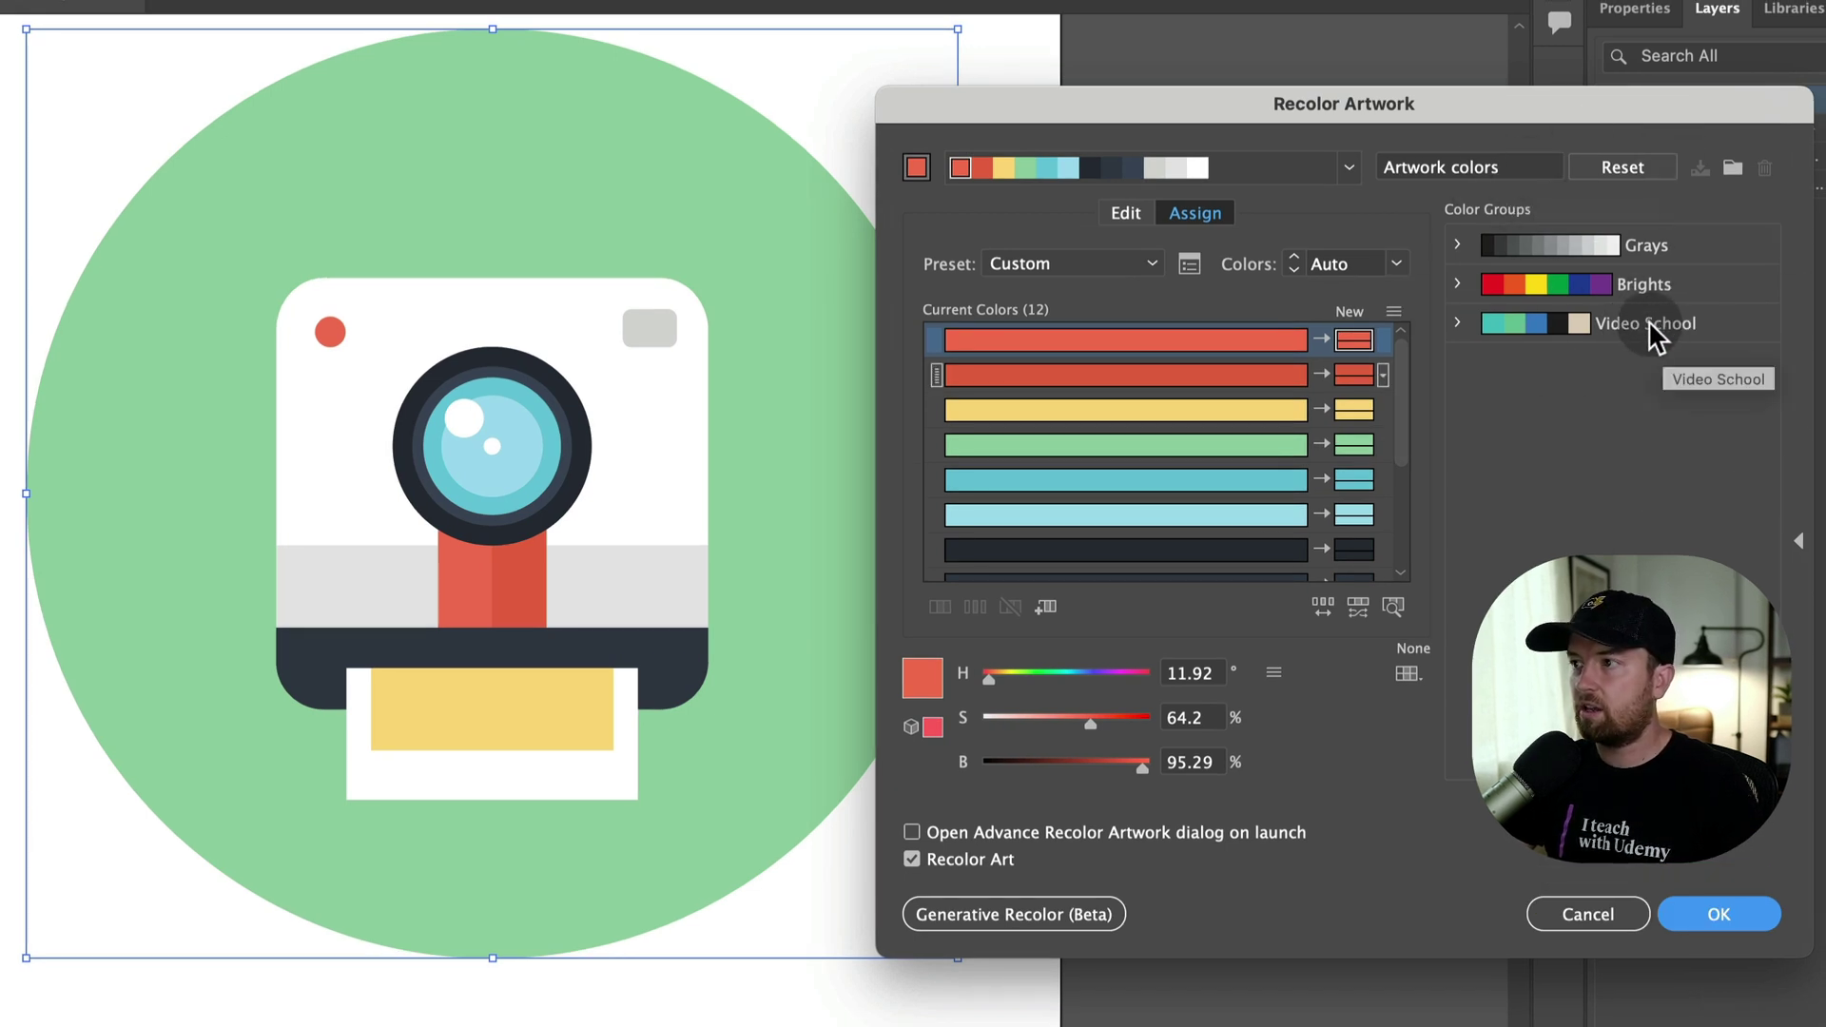
Step: Apply the Video School colour group and randomly shuffle its colour order about ten times
click(1656, 337)
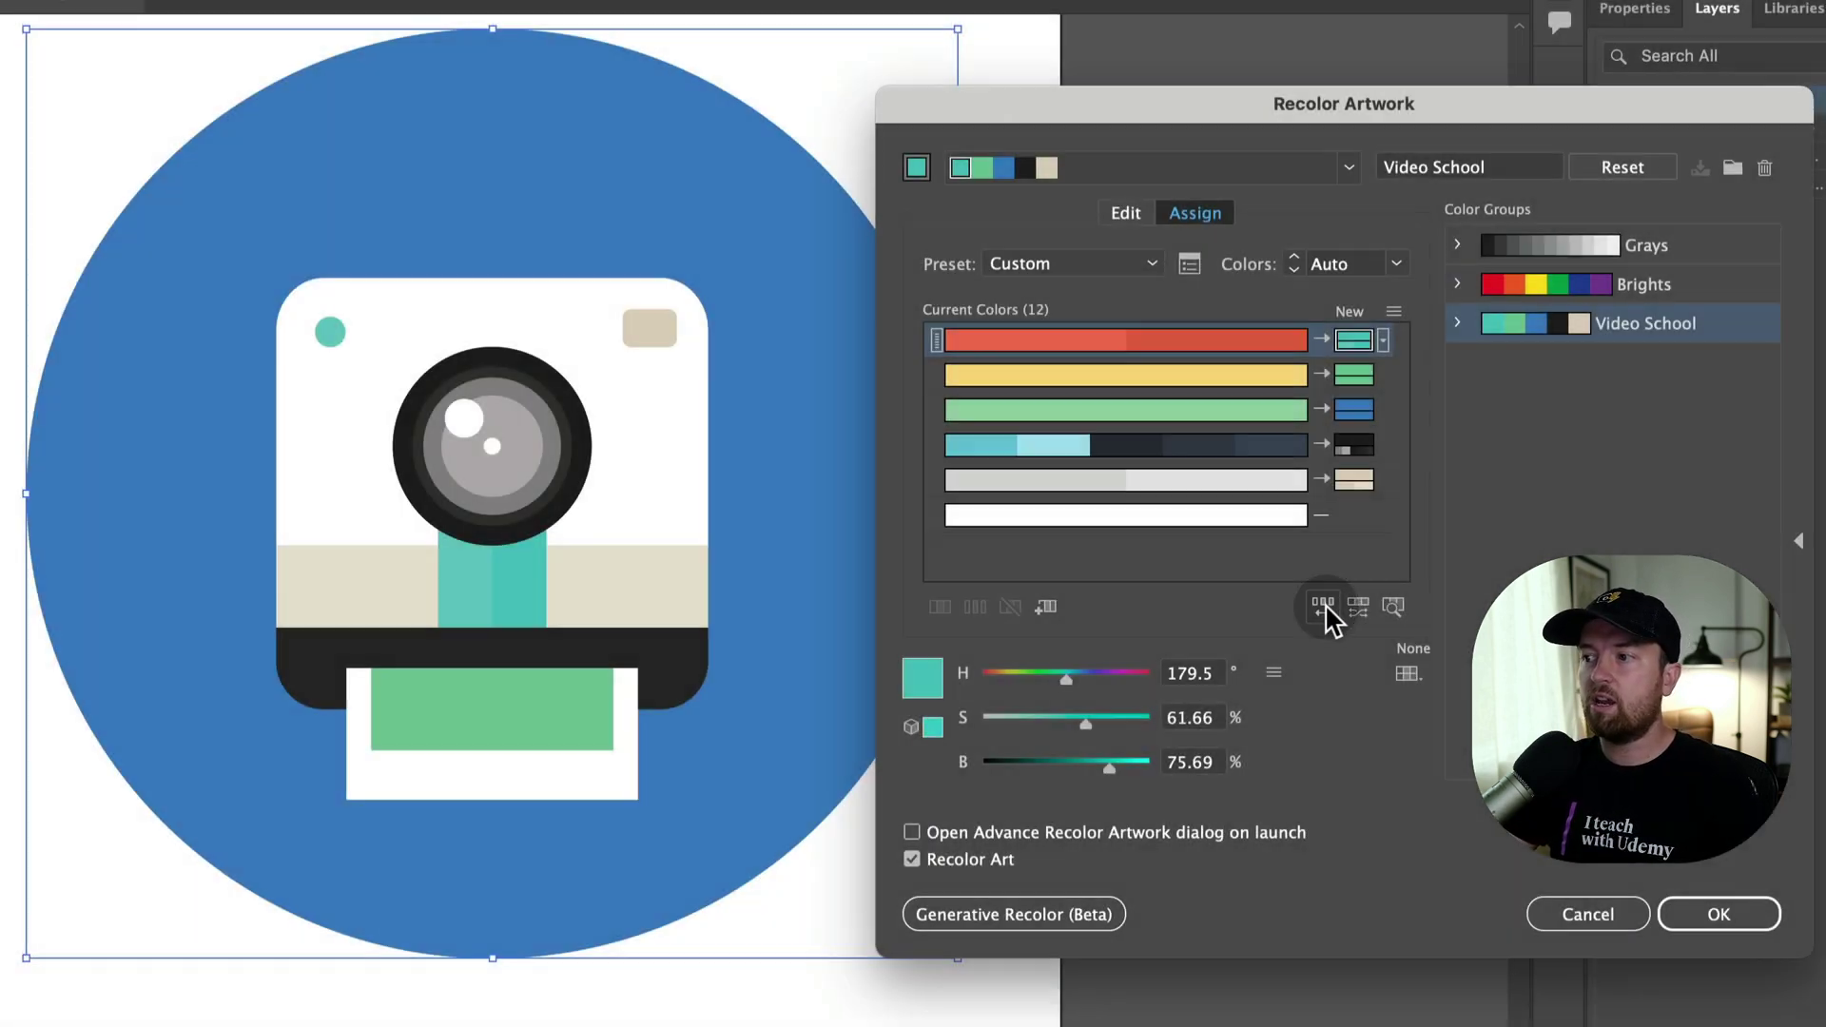
click(1325, 605)
click(1327, 605)
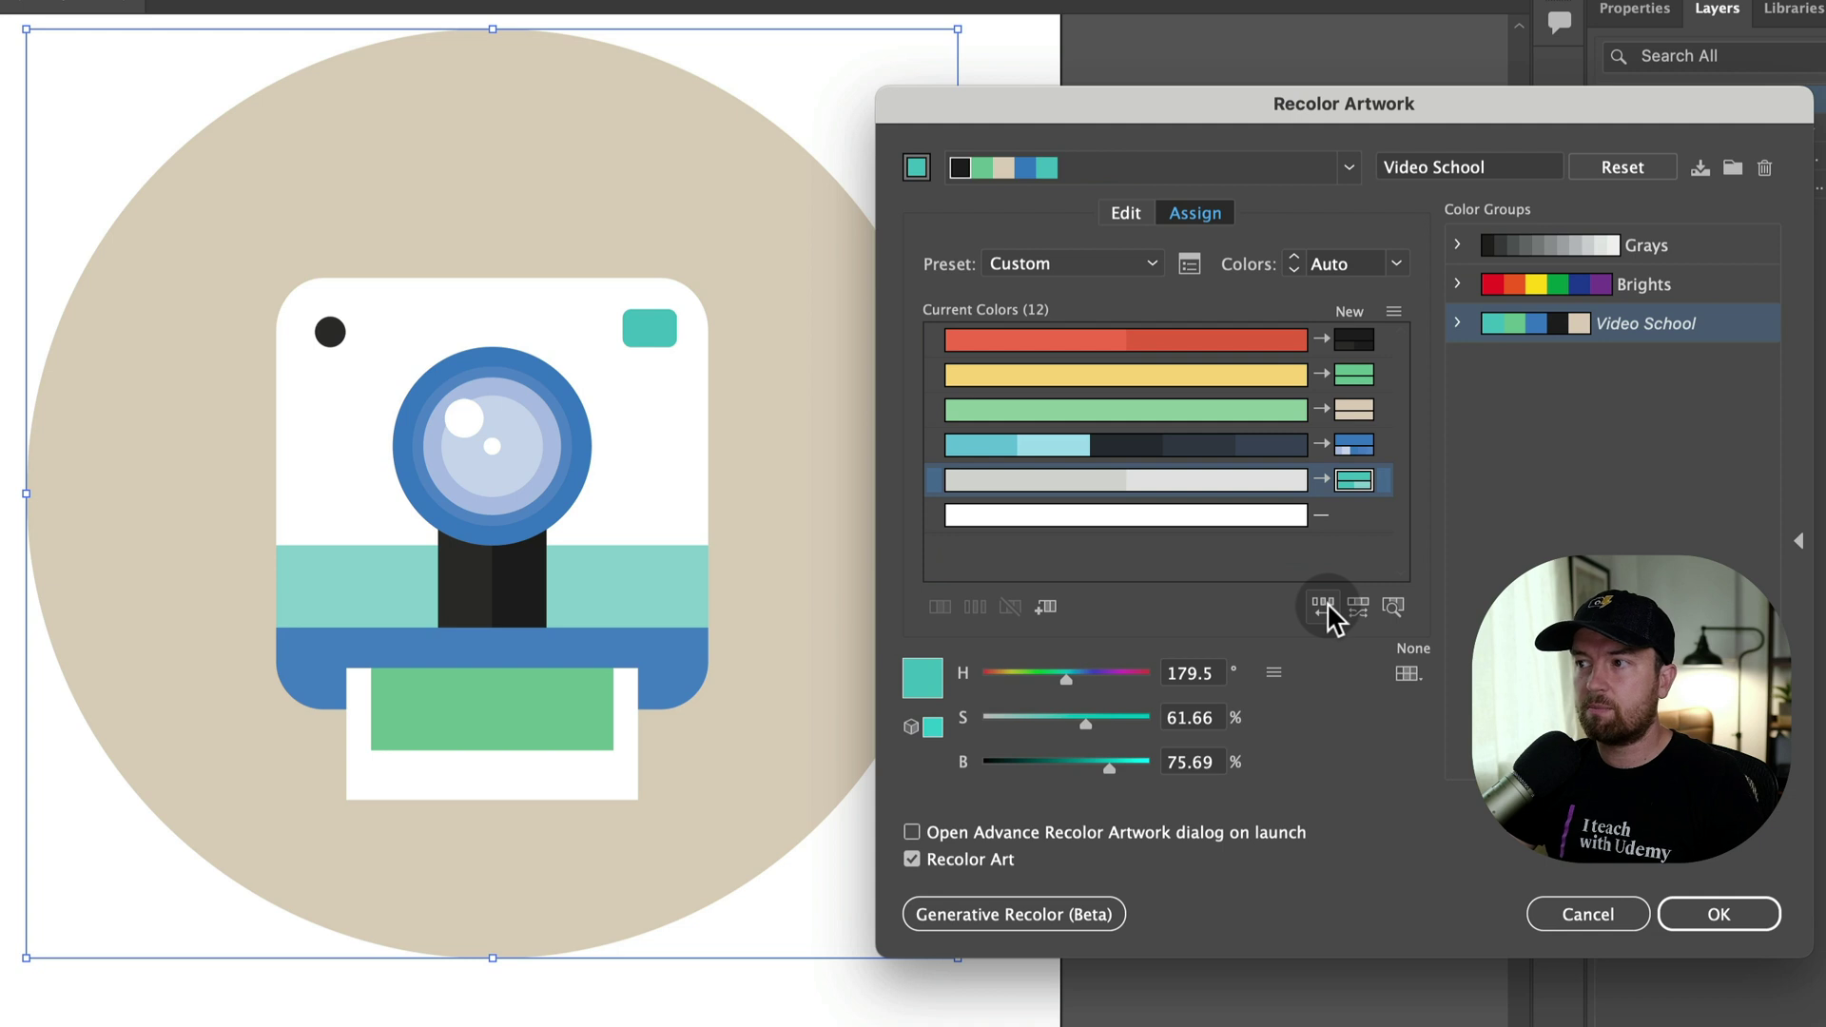
click(1327, 602)
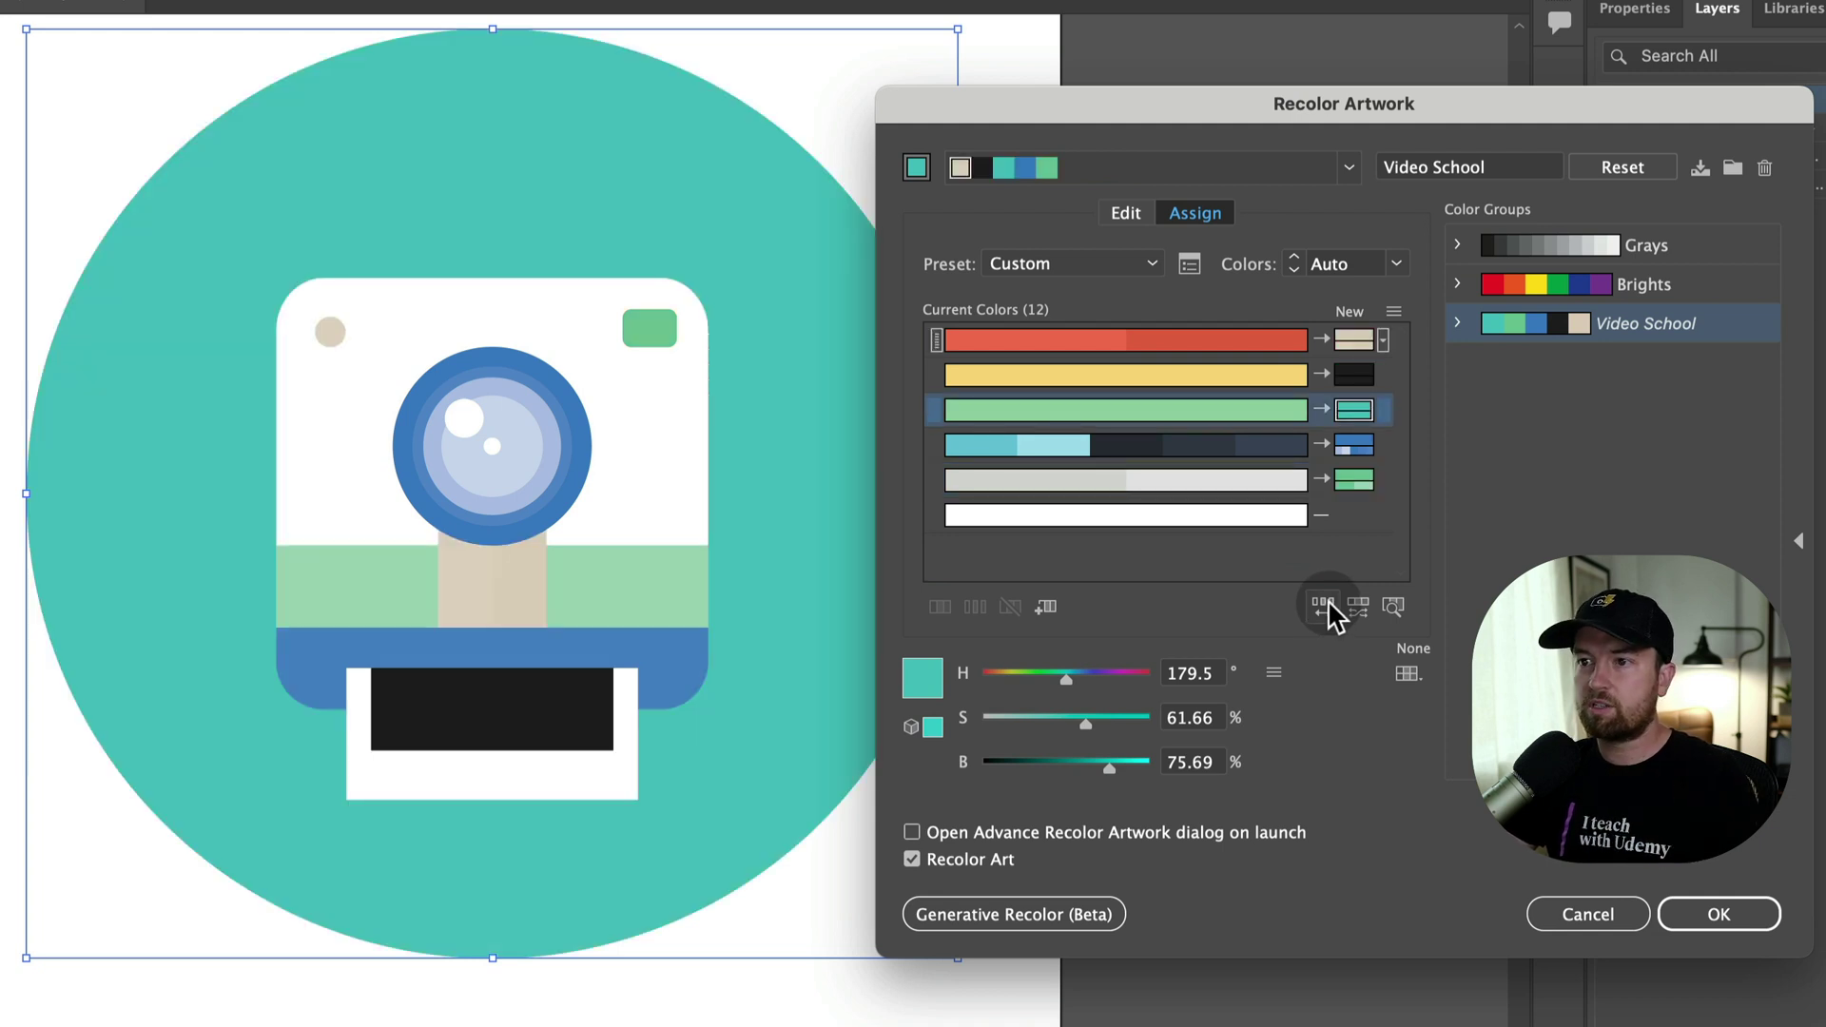
click(1326, 601)
click(1327, 599)
click(1328, 597)
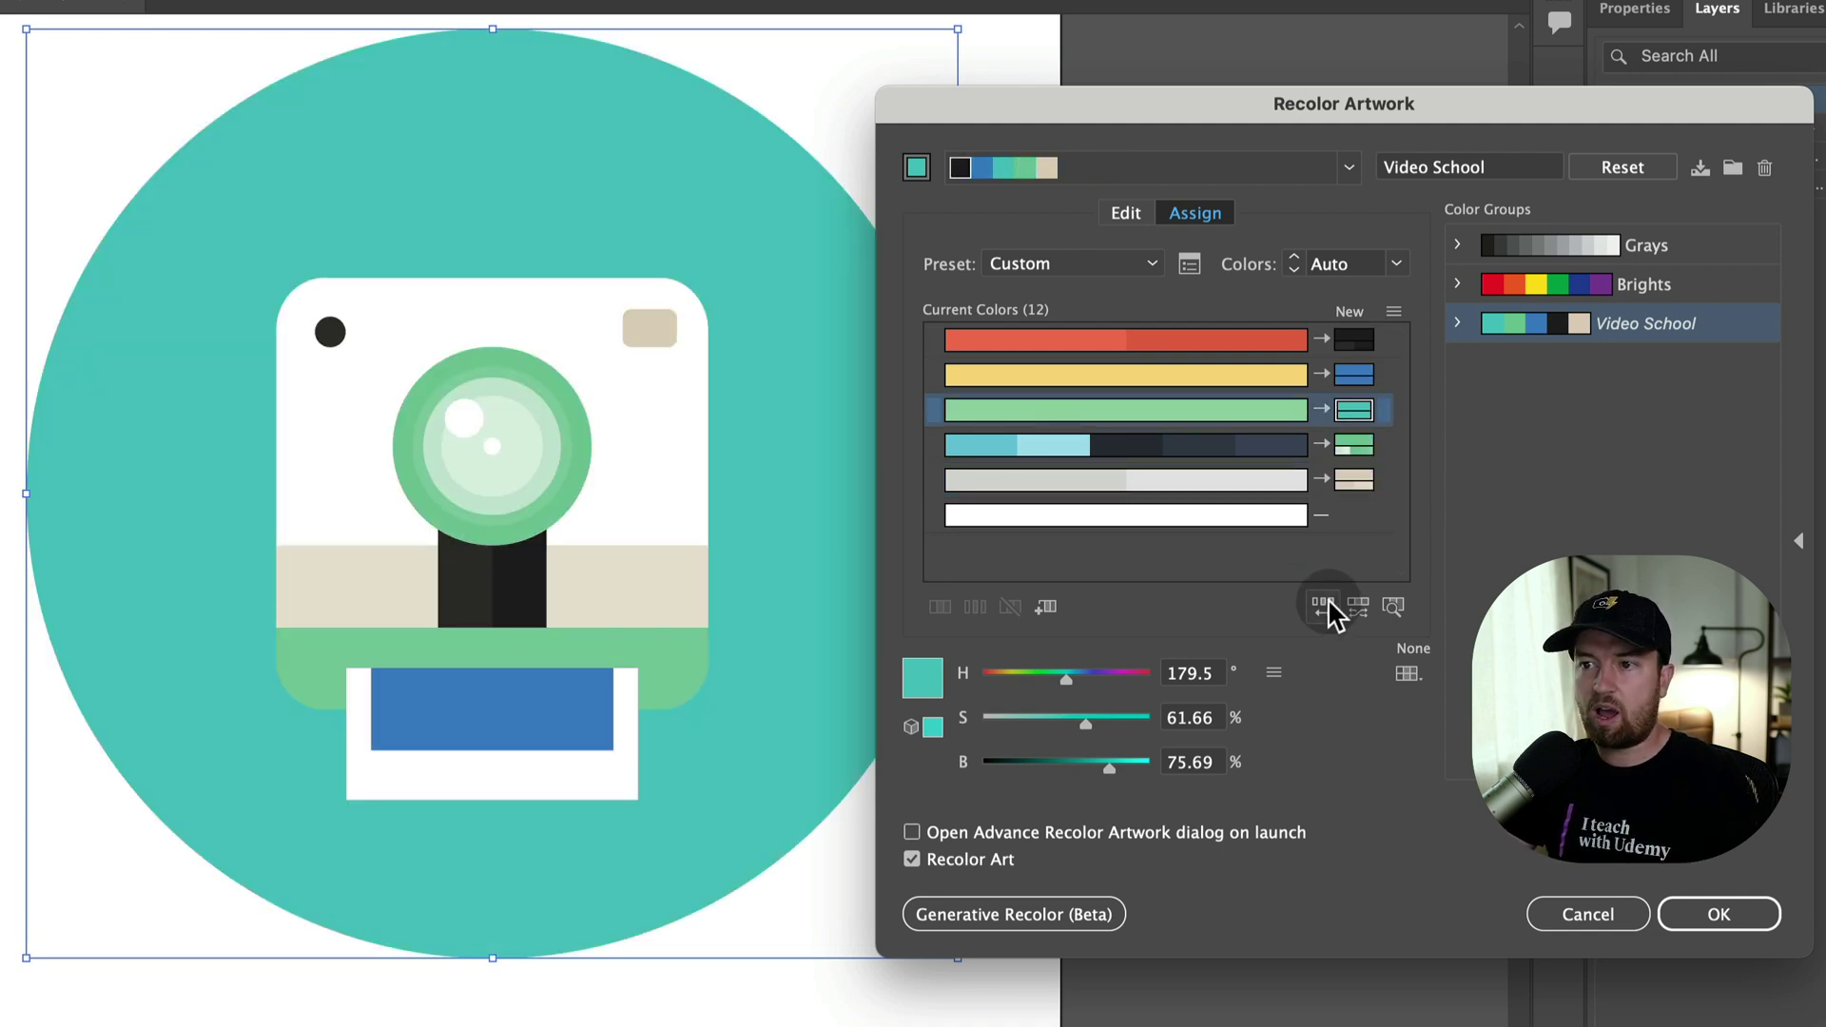
click(1328, 592)
click(1327, 591)
click(1328, 590)
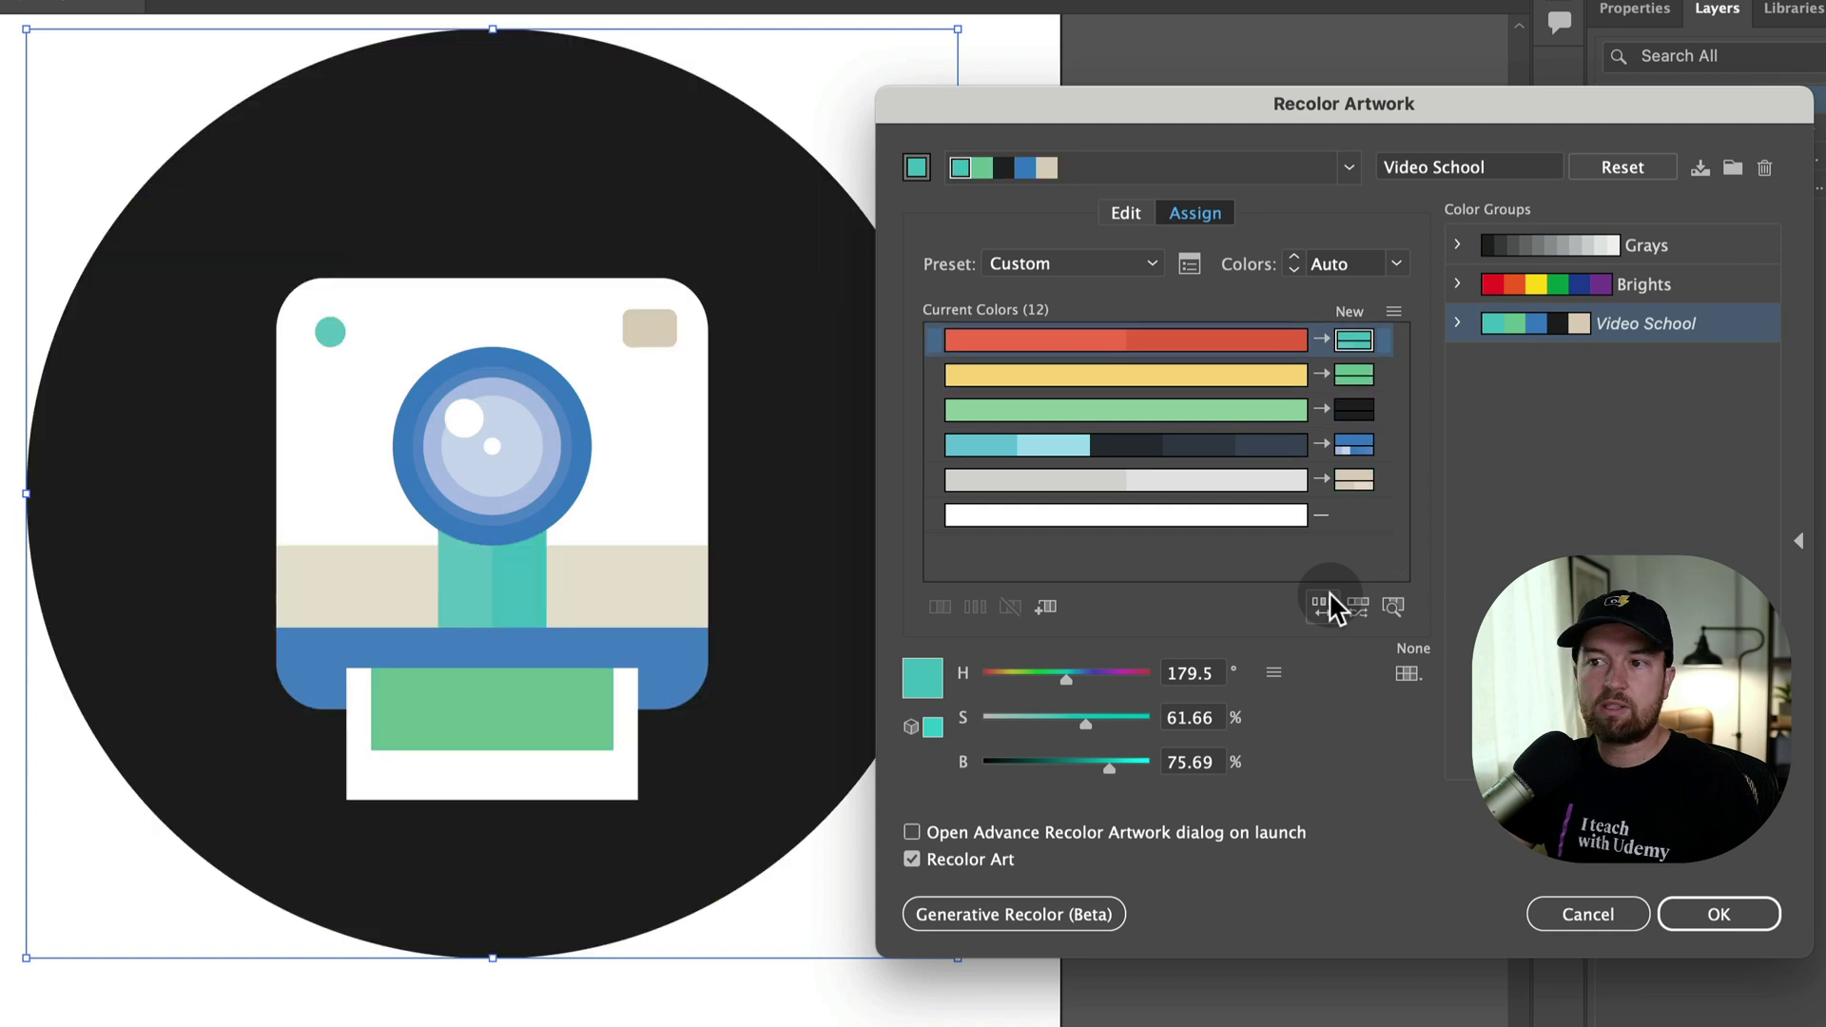
click(1328, 591)
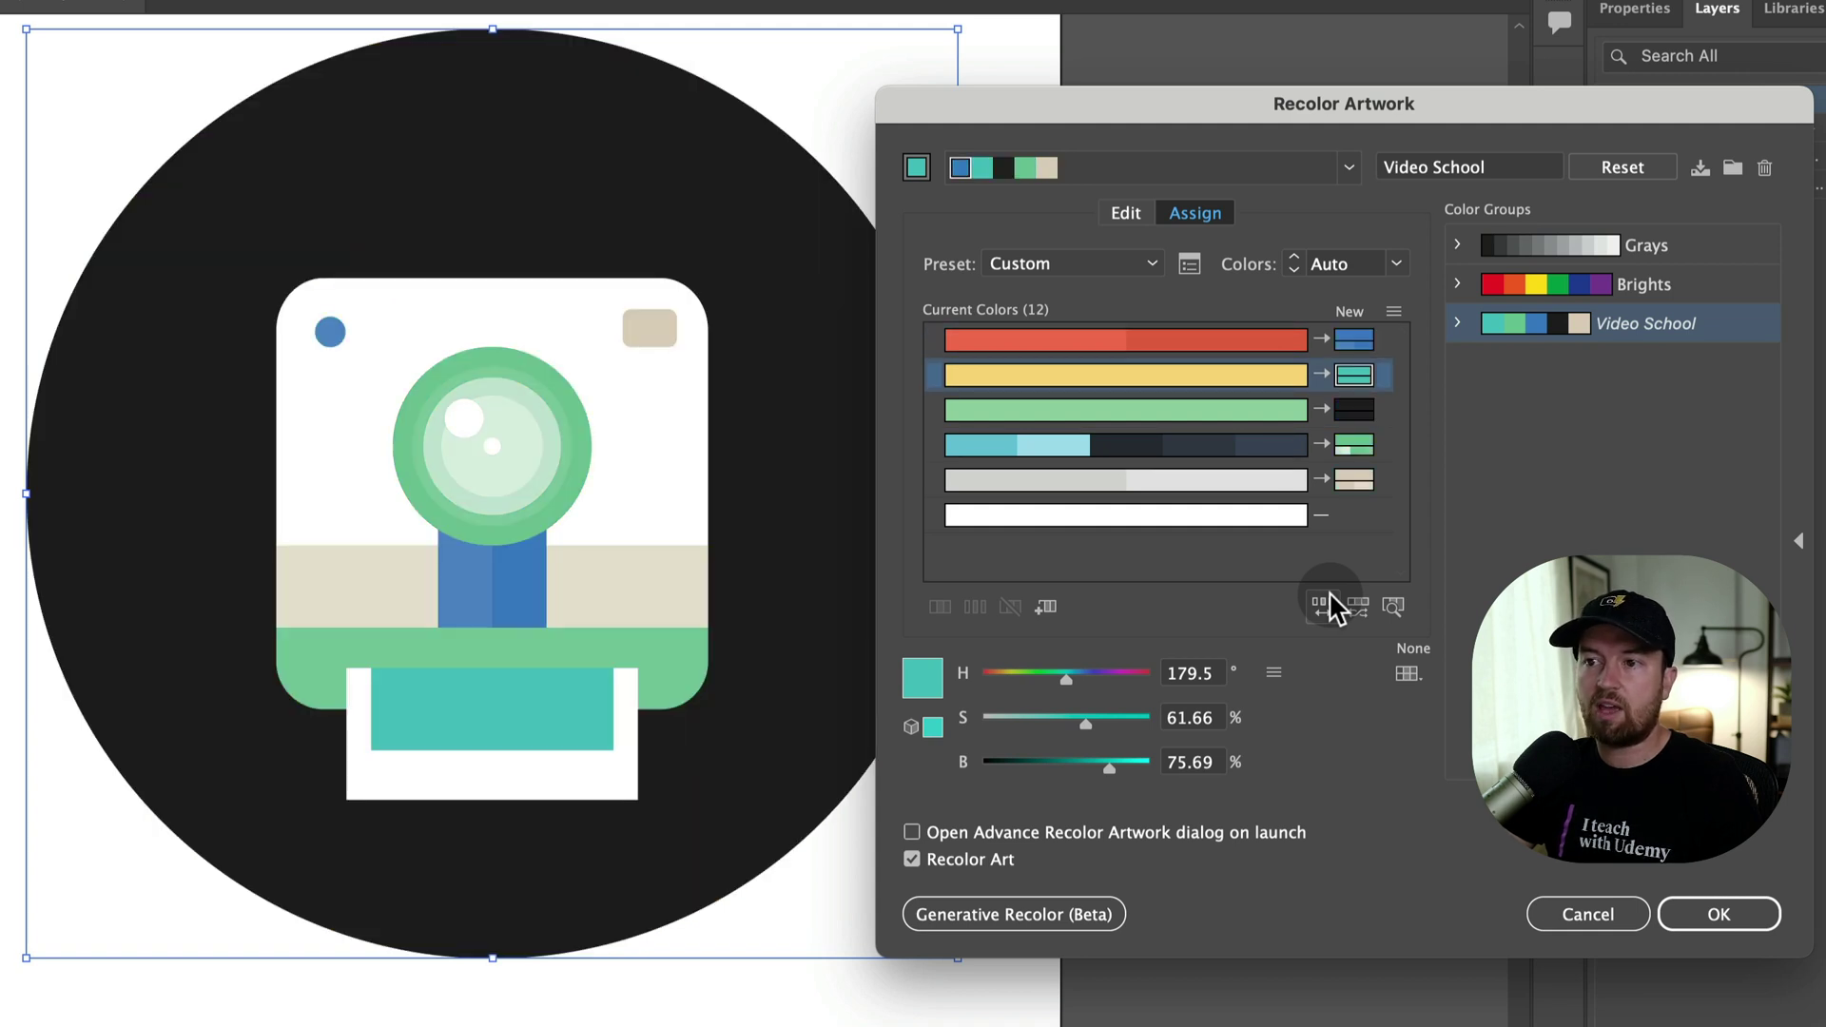
click(1079, 410)
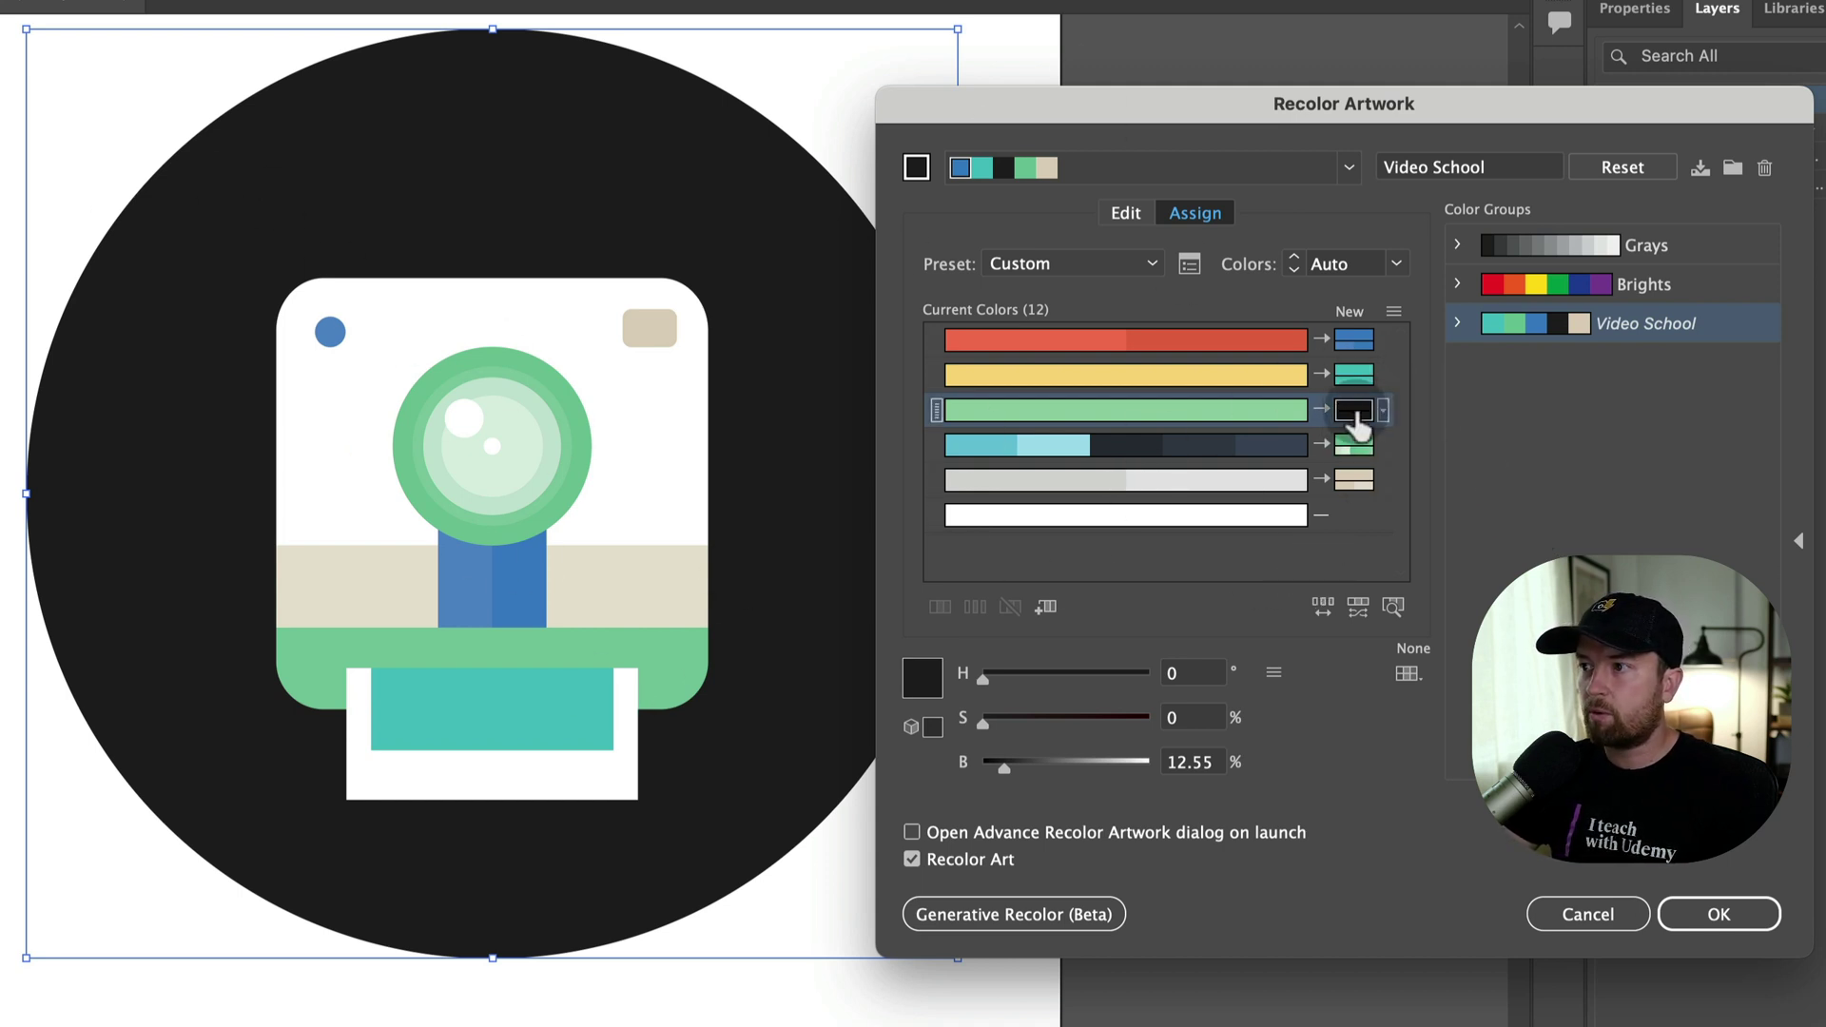
Step: Drag the black replacement onto the yellow row and give the green colour a teal replacement
drag(1351, 378, 1353, 375)
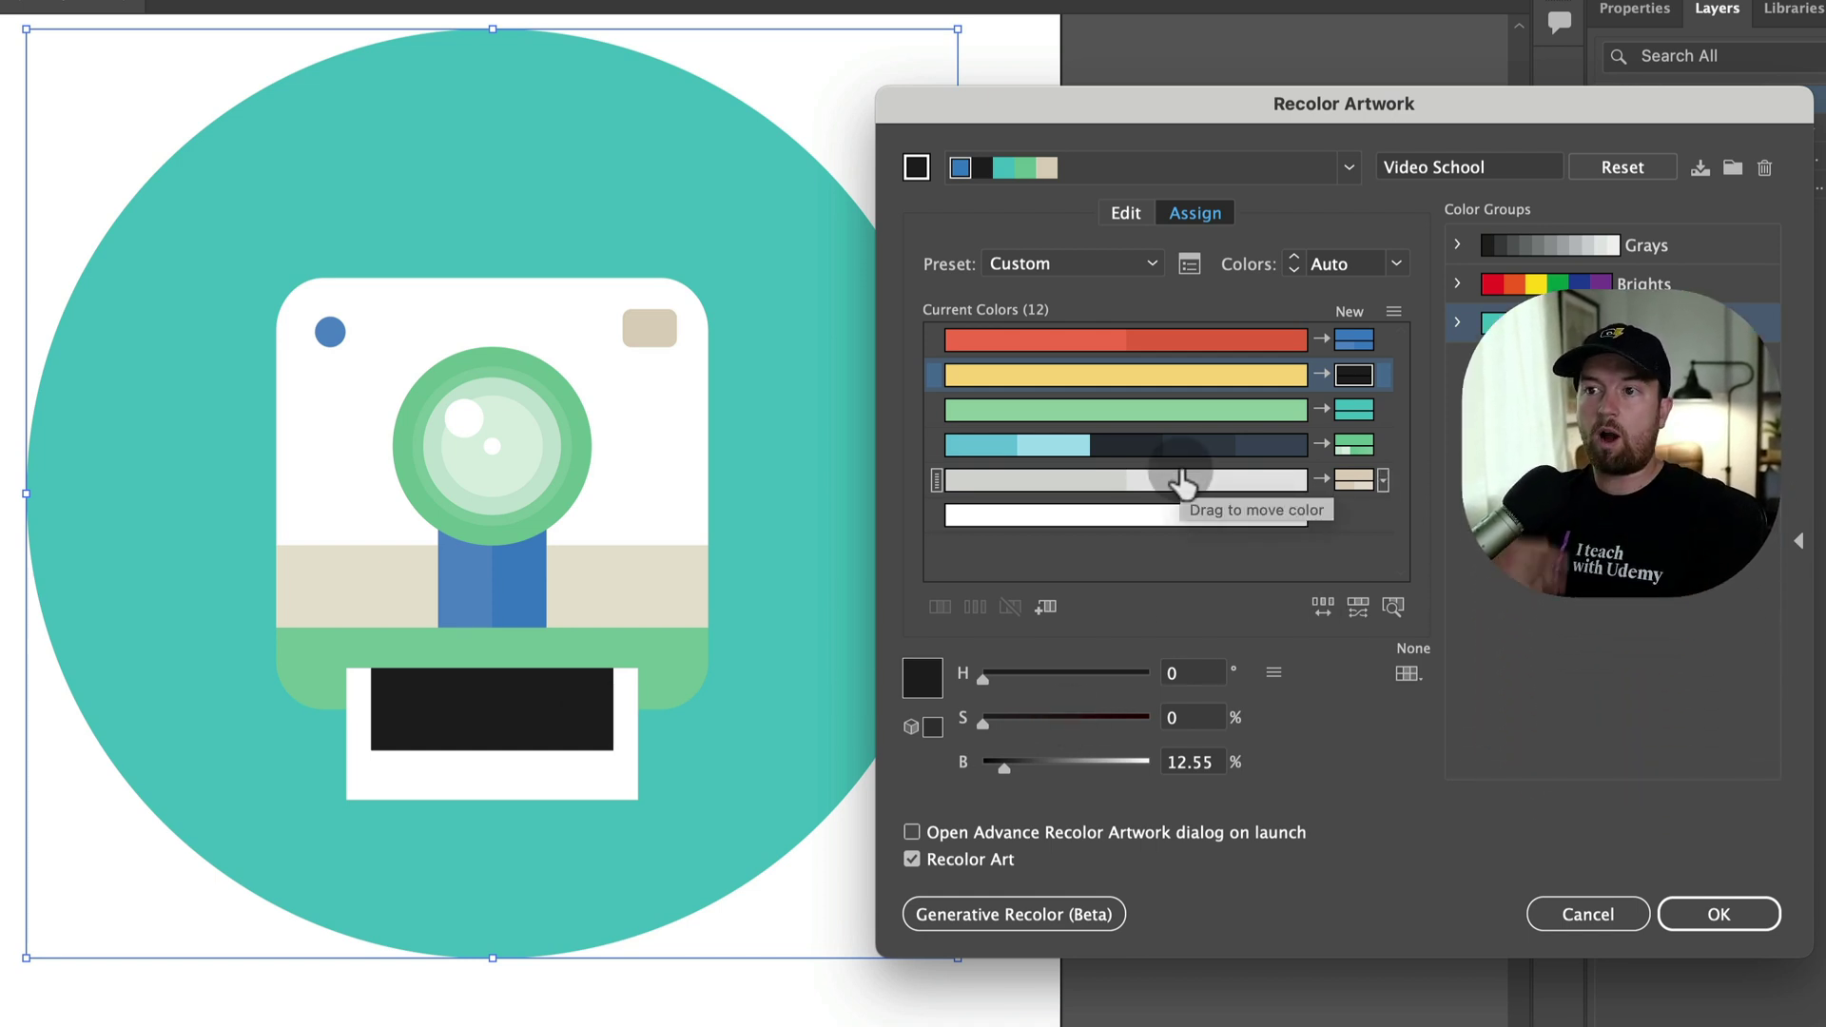
double_click(1354, 410)
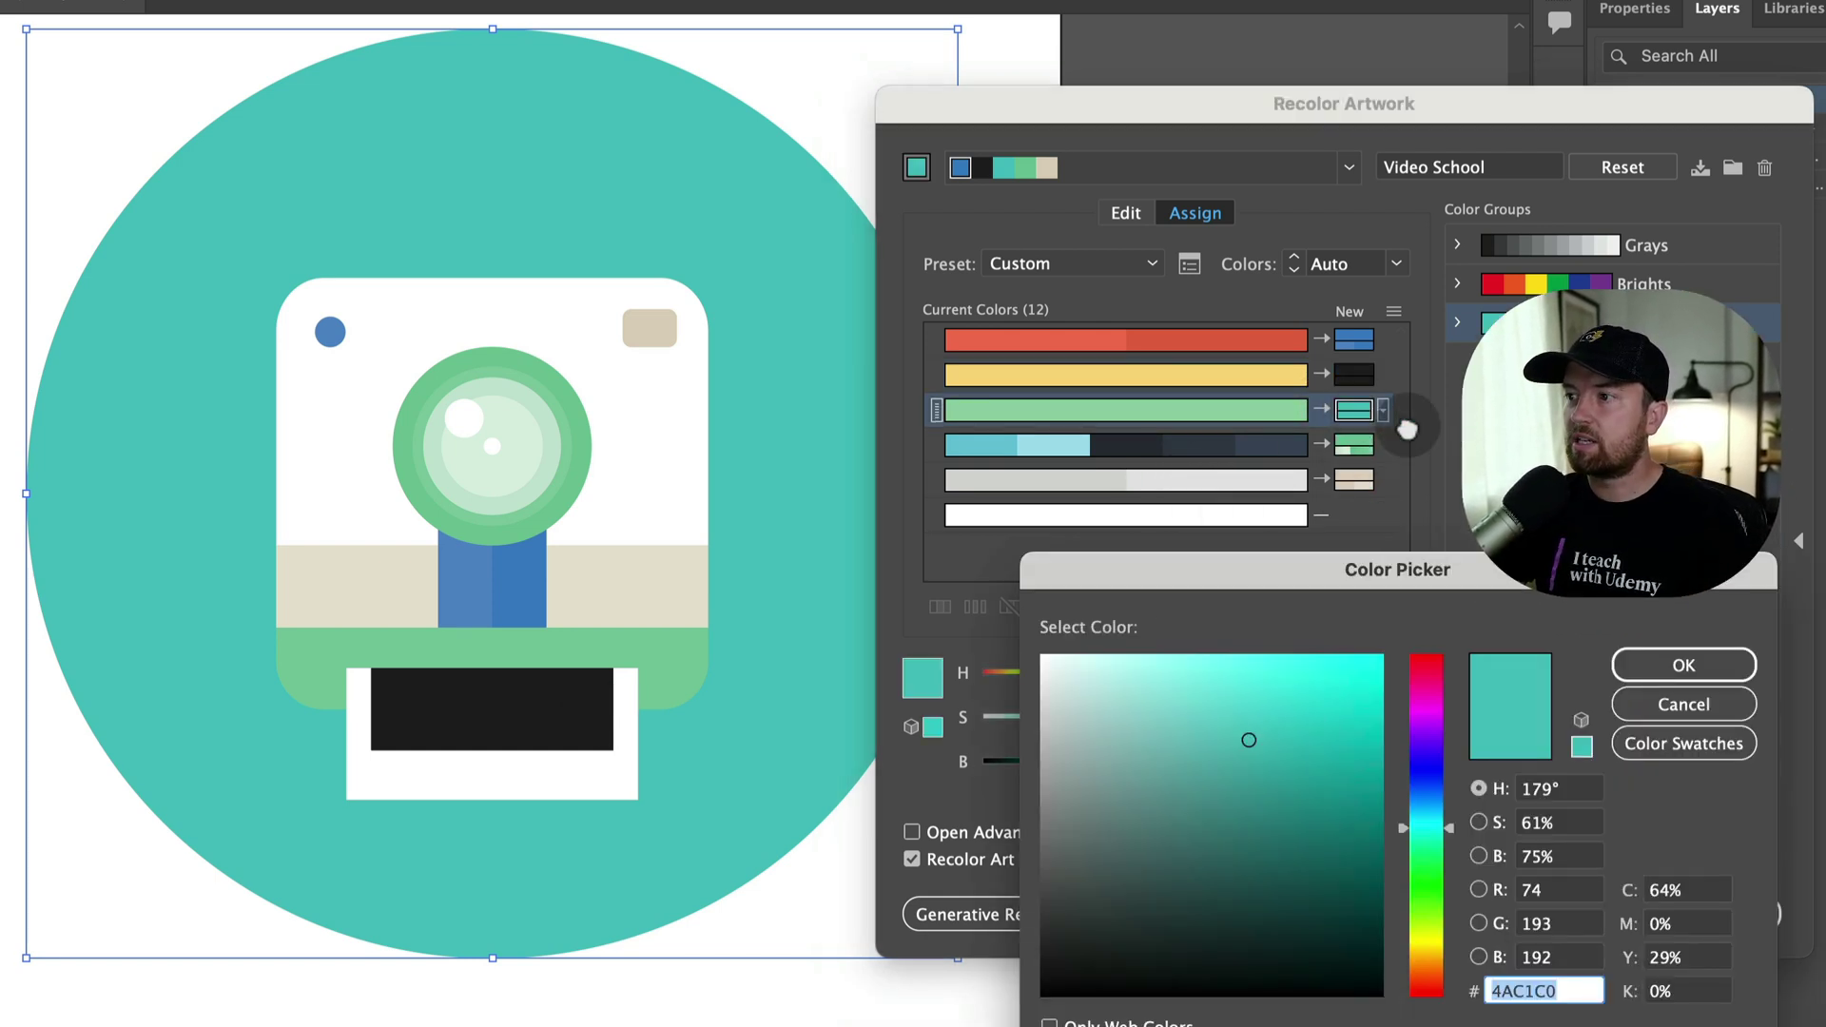
click(1733, 705)
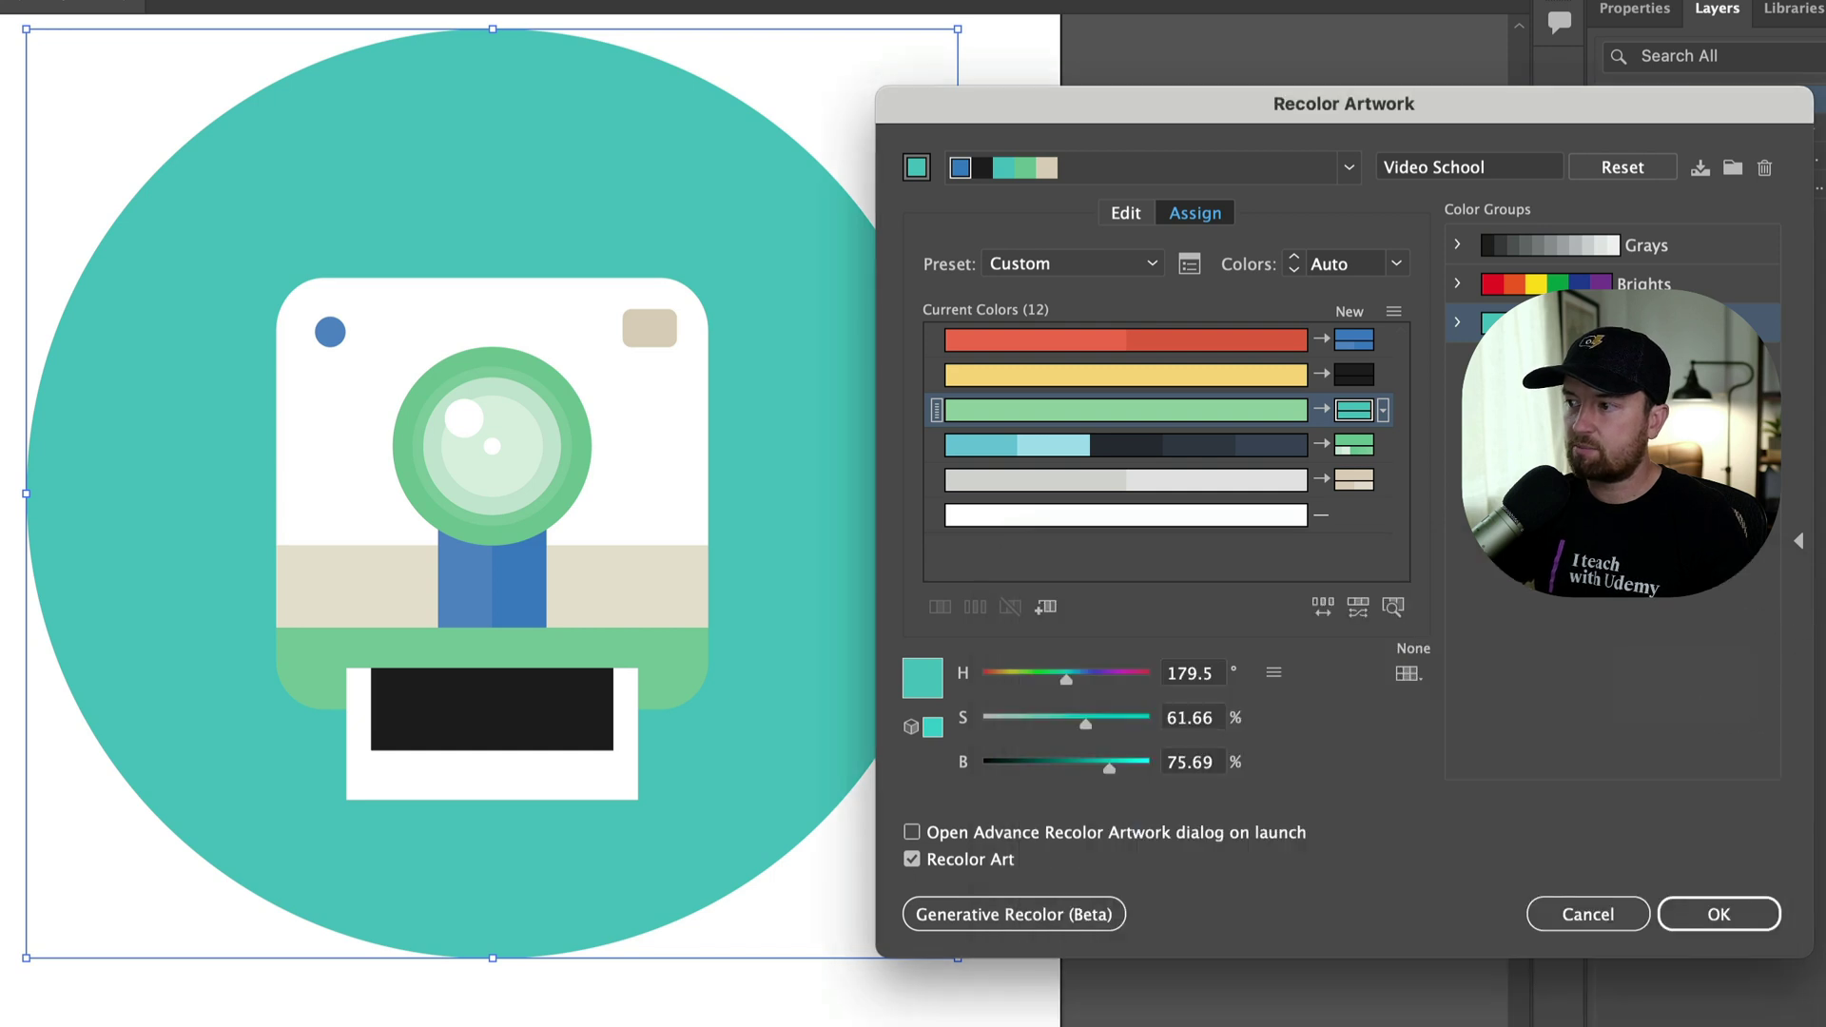
double_click(1356, 414)
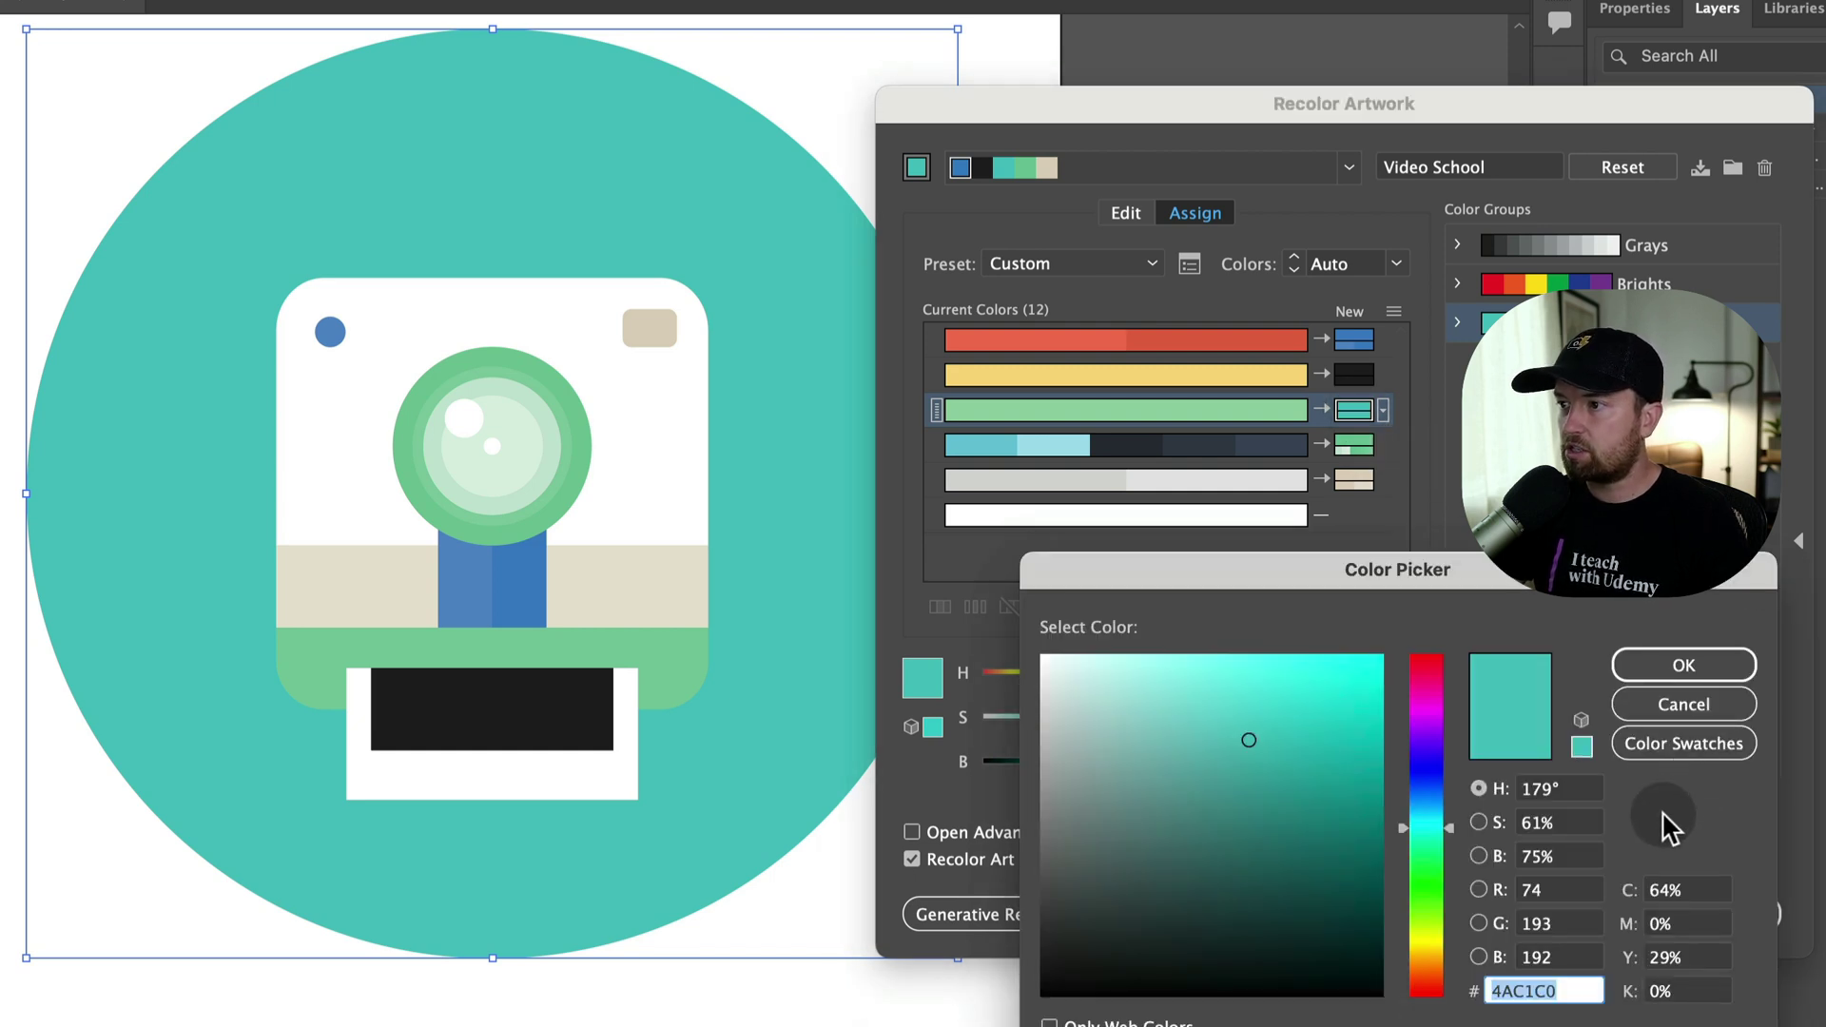
click(1681, 745)
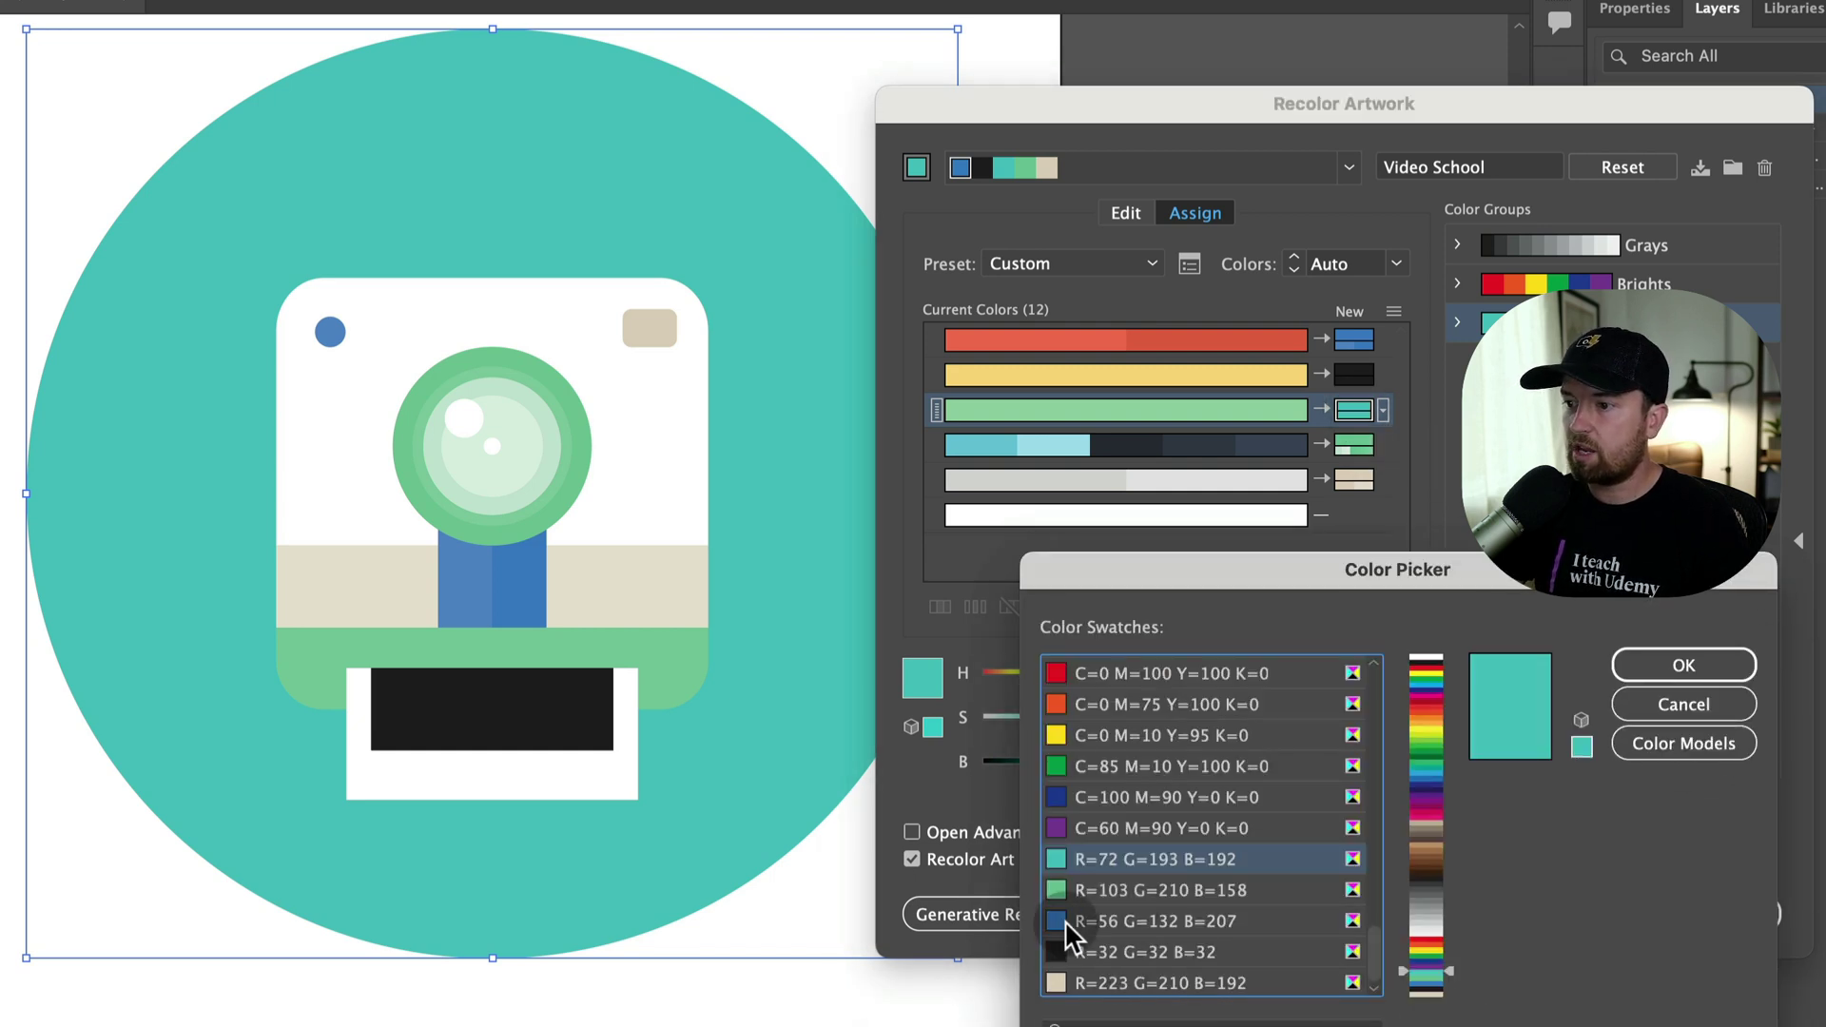
click(1683, 705)
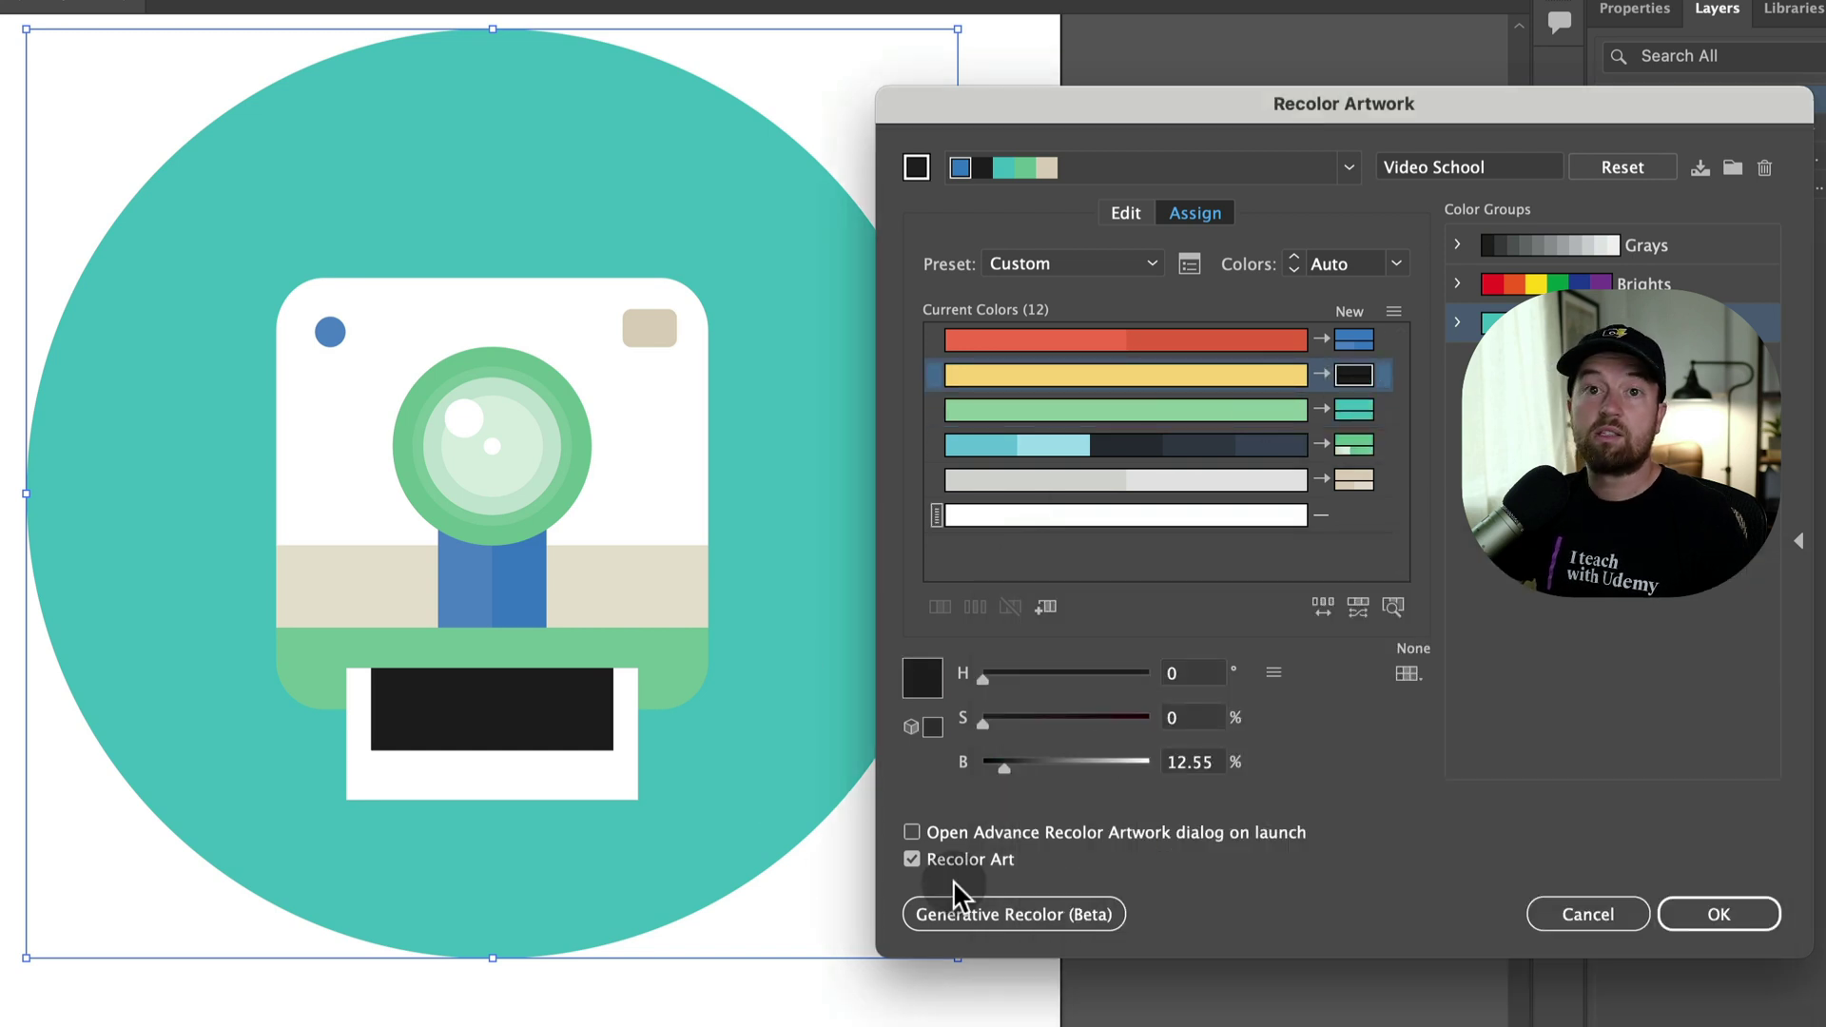
Step: Set yellow's replacement to teal R=72 G=193 B=192, then reshuffle the colour order three times
double_click(1355, 378)
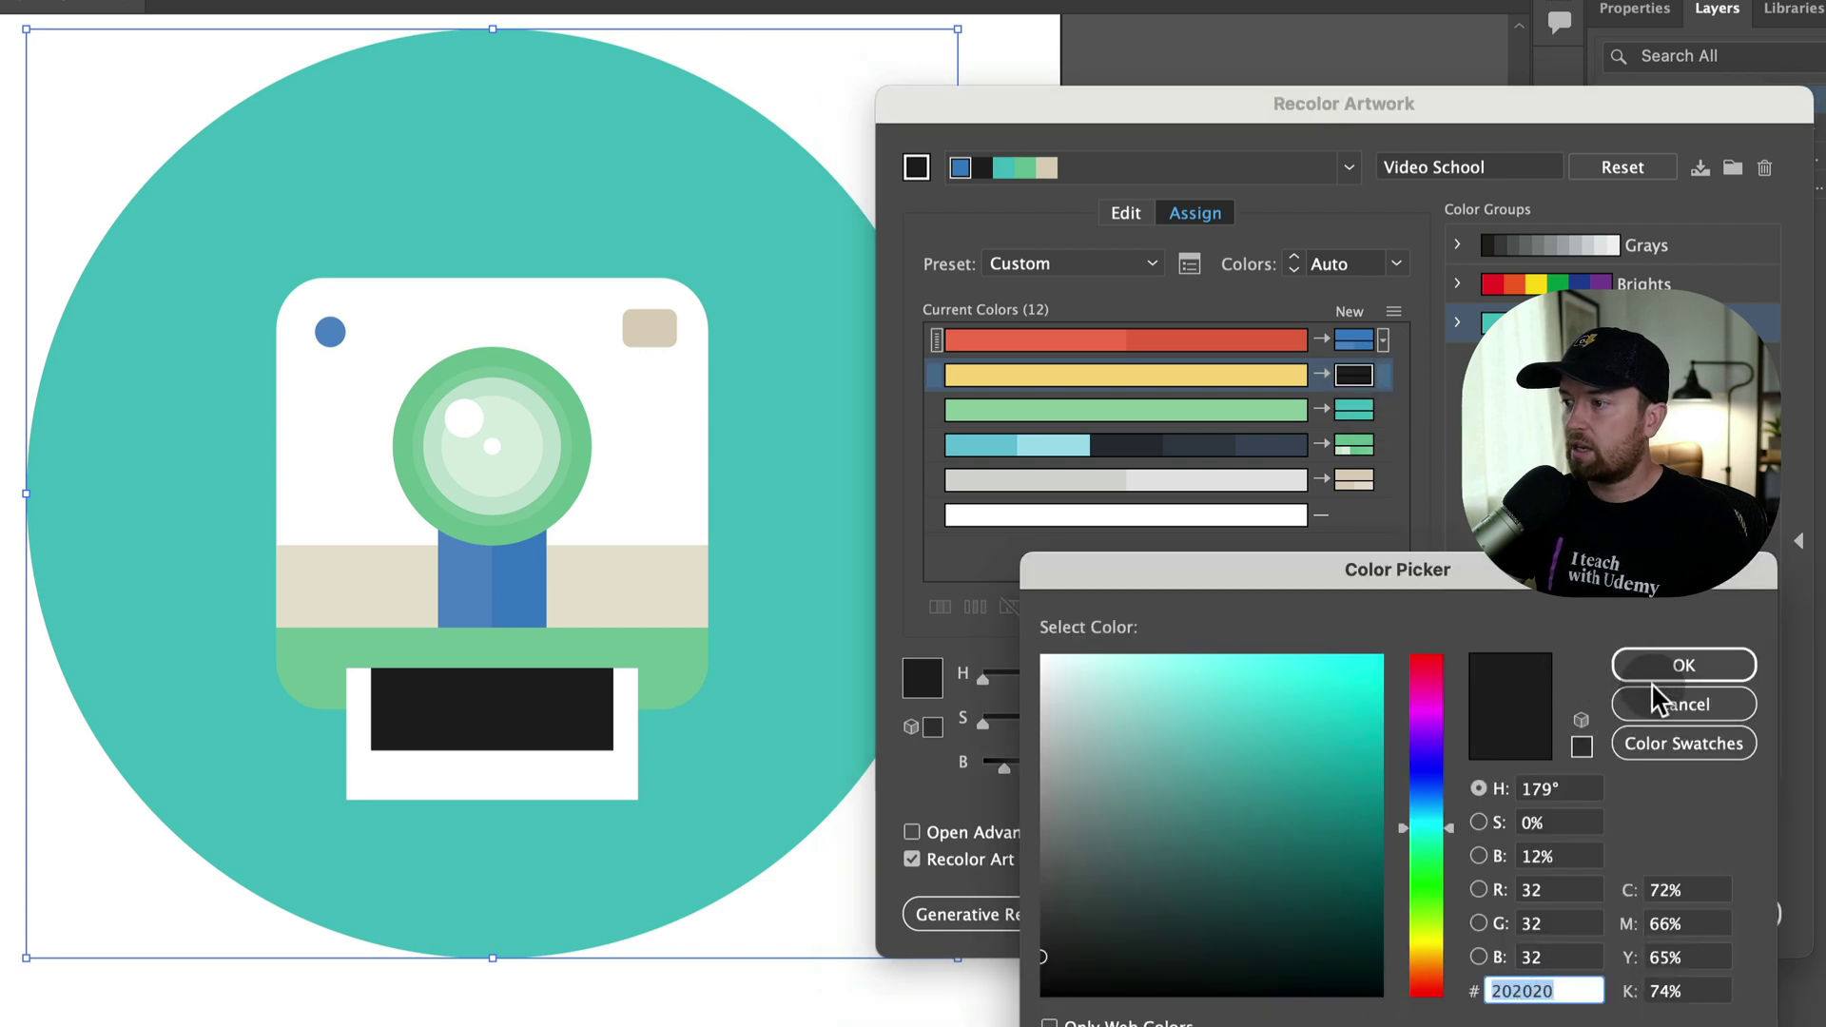
click(1660, 744)
click(1058, 858)
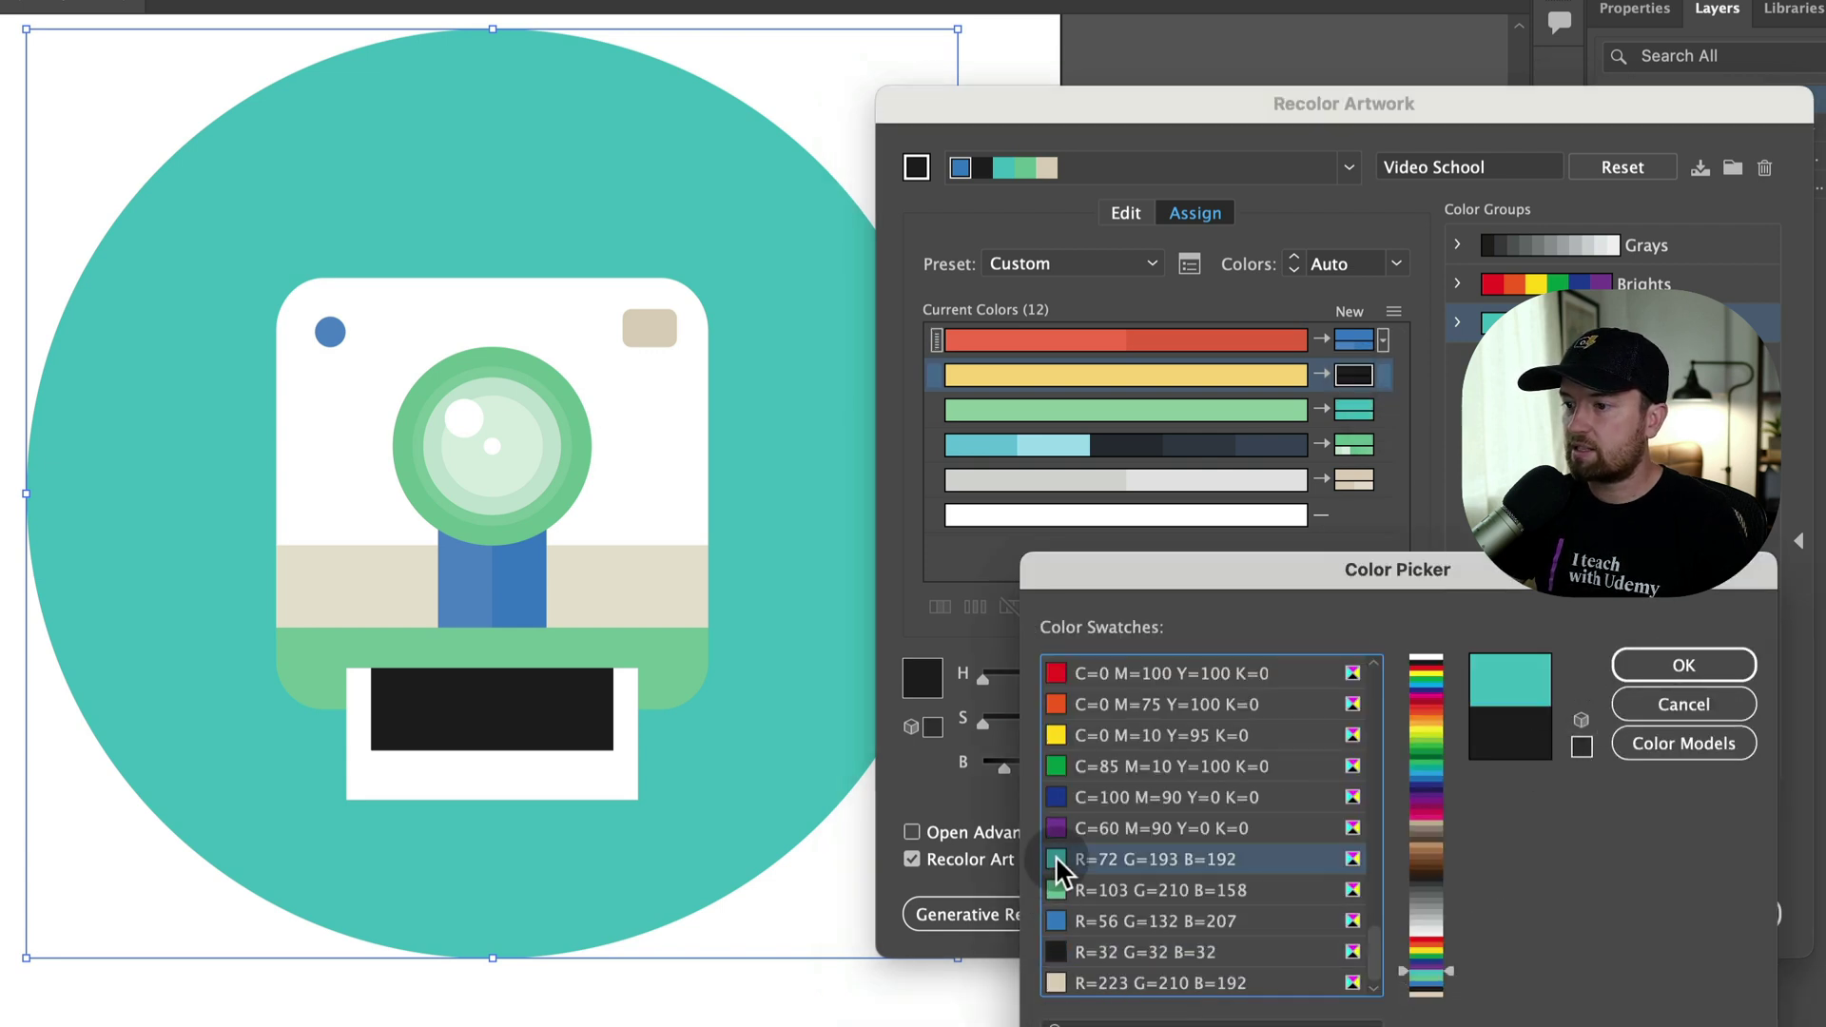
click(1736, 664)
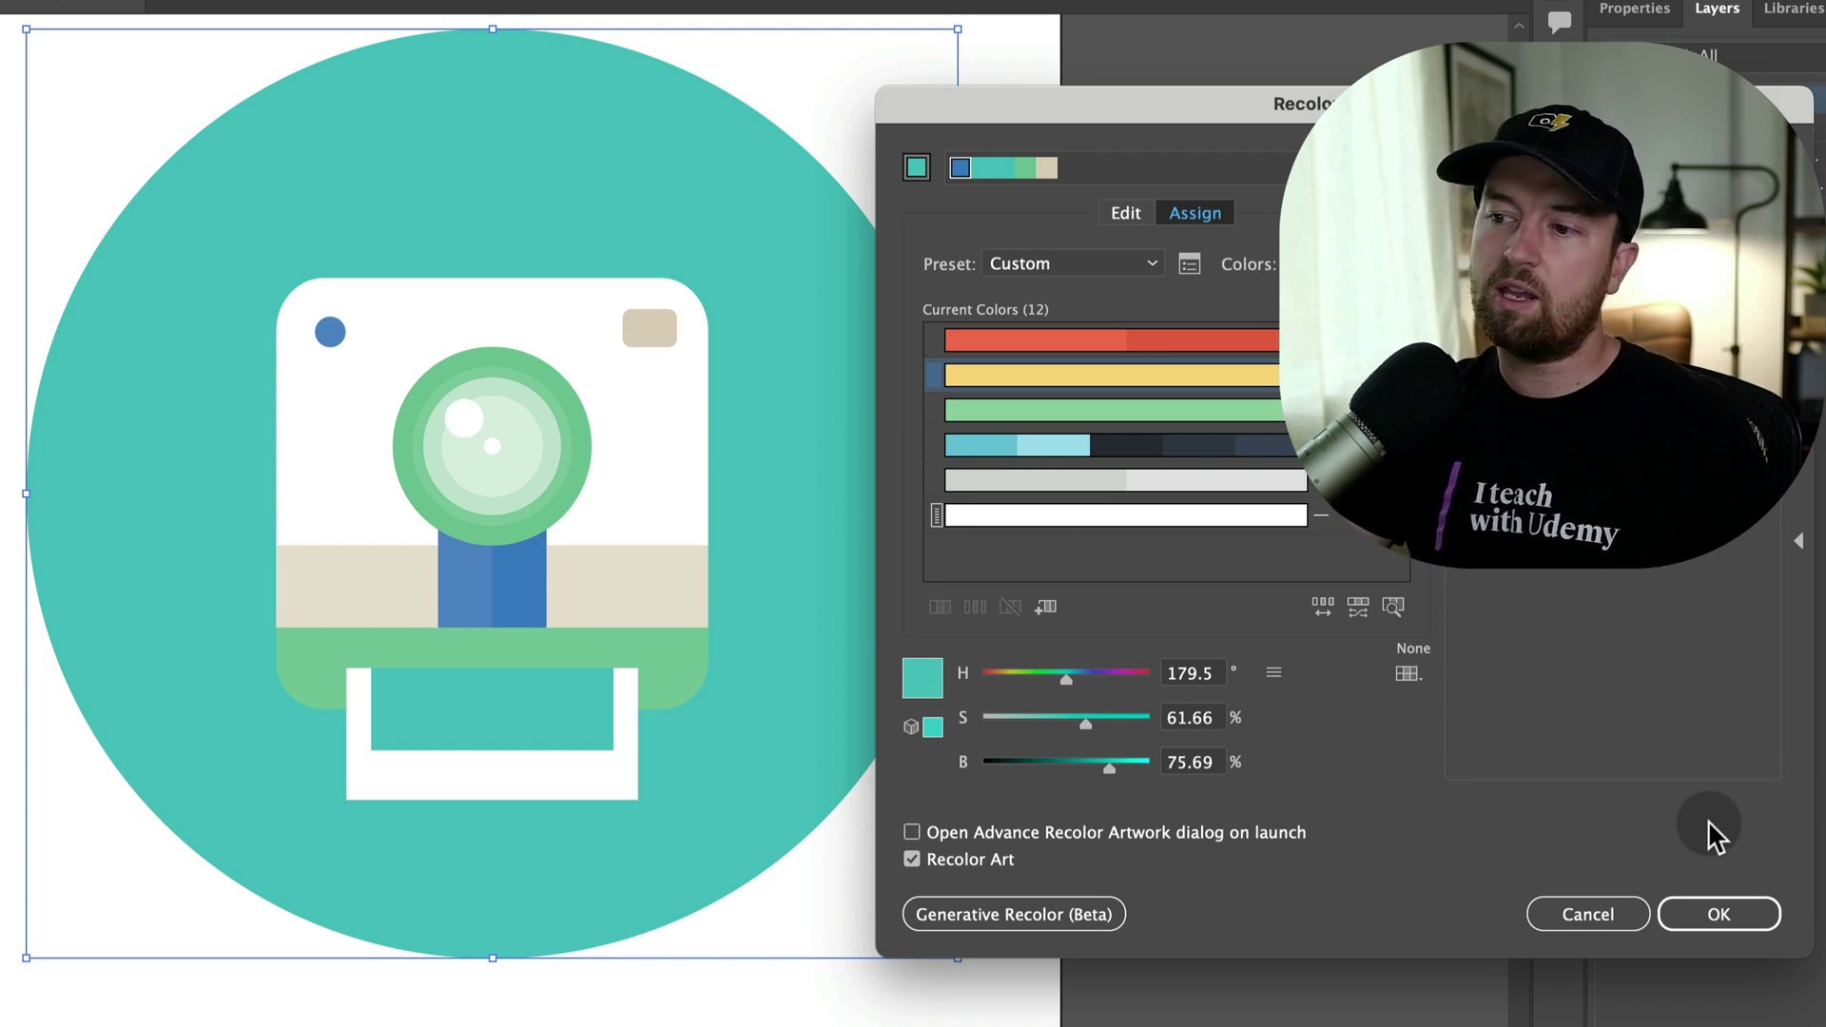
click(1321, 606)
click(1321, 606)
click(1321, 606)
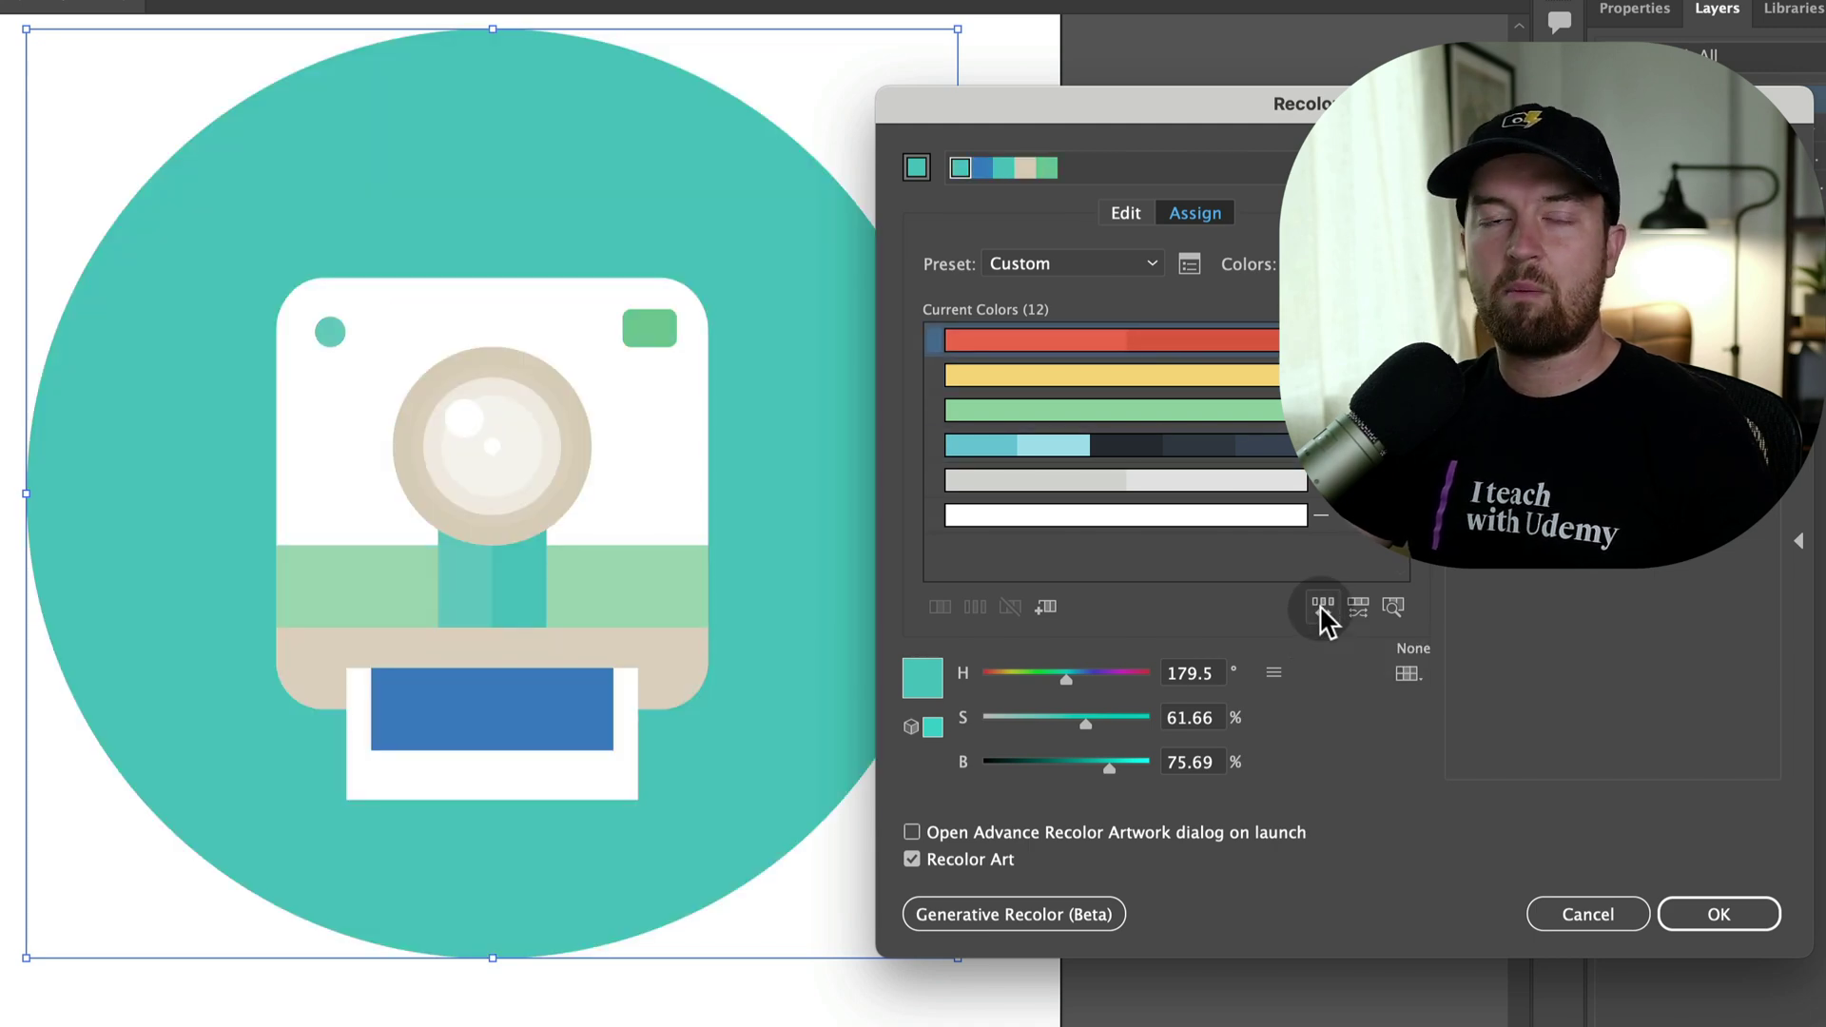